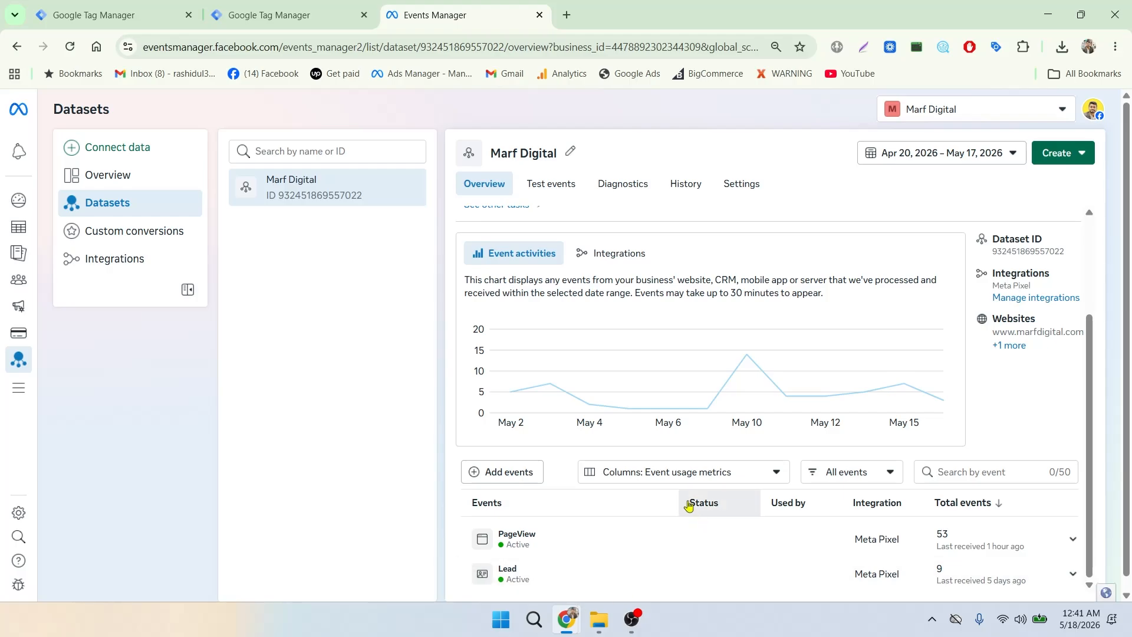
Open the Marf Digital dataset's settings and locate the direct integration options of the Conversions API.
scroll(601, 533, down, 1)
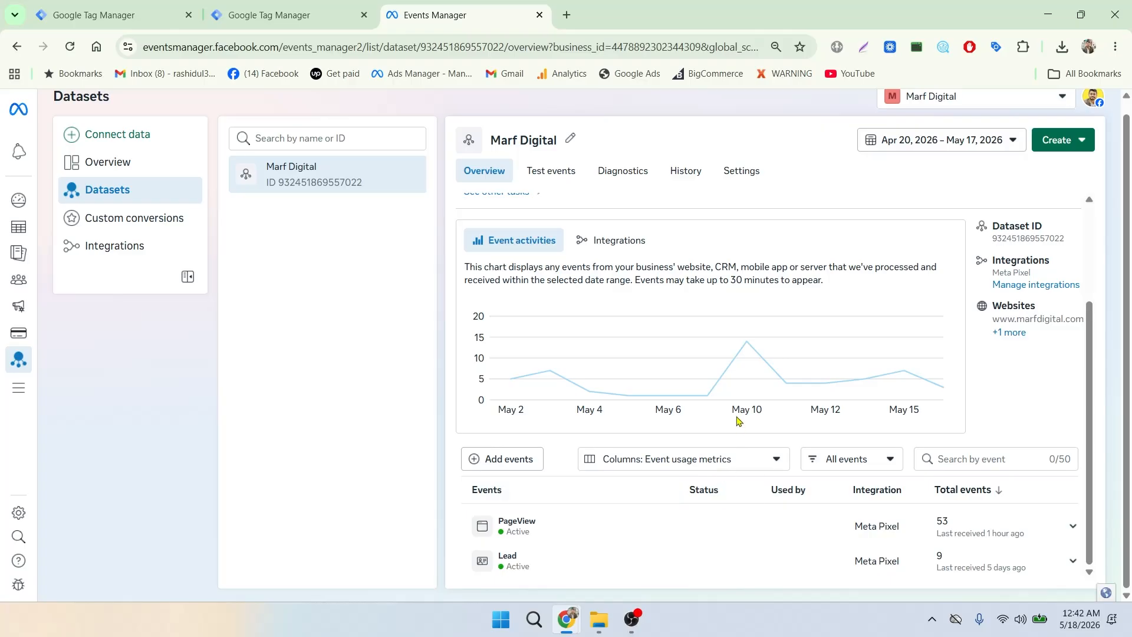
click(743, 174)
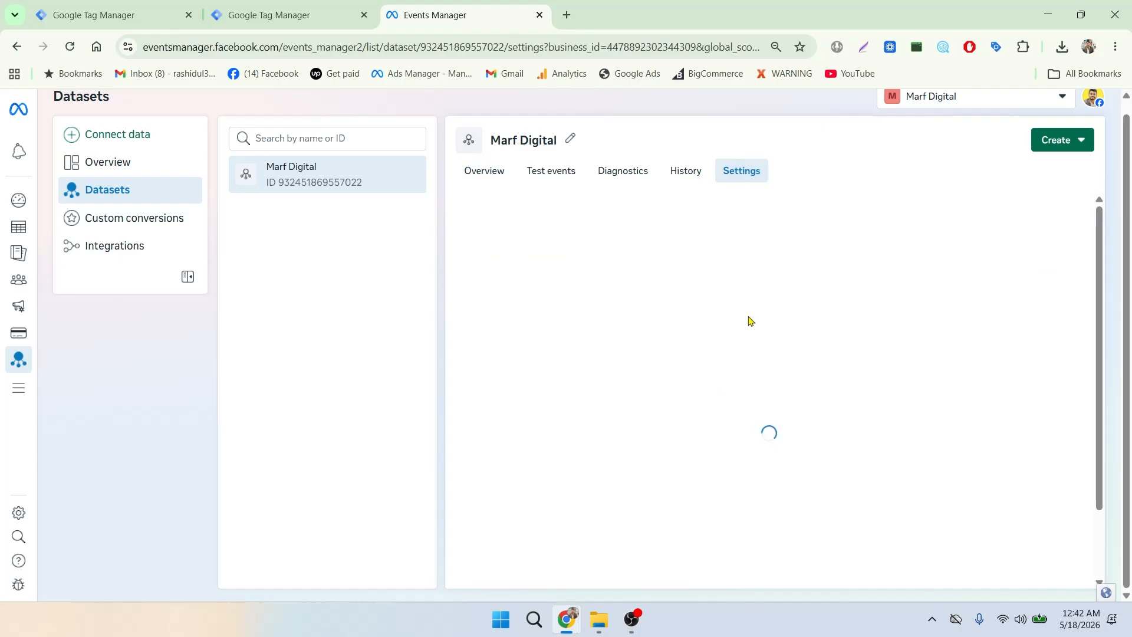
scroll(750, 321, down, 5)
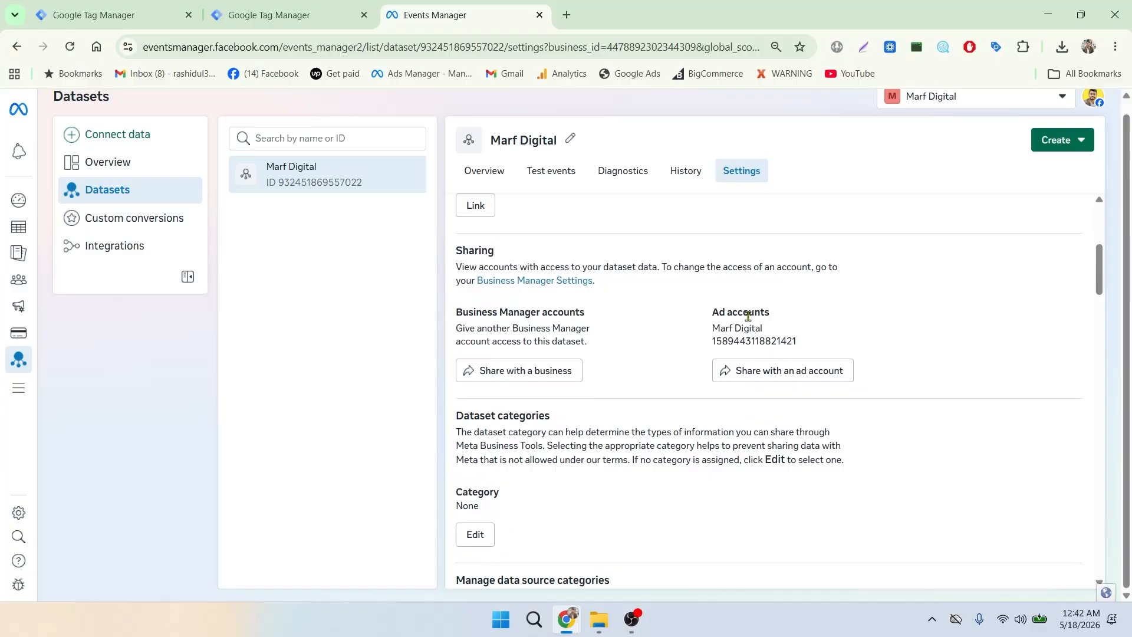
scroll(747, 315, down, 10)
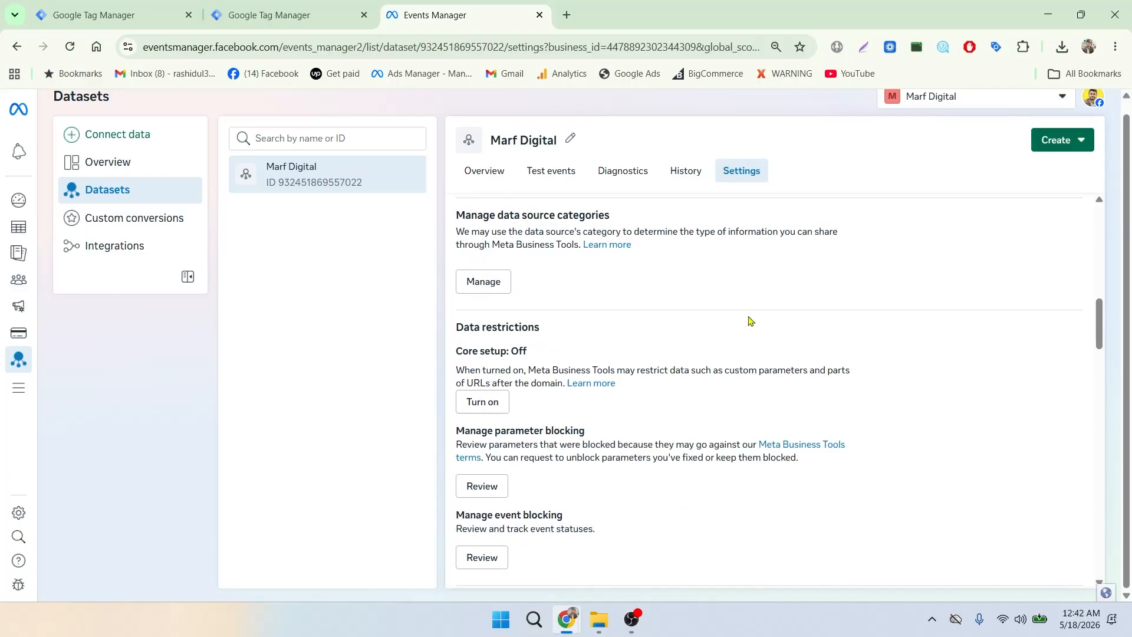
scroll(750, 321, down, 8)
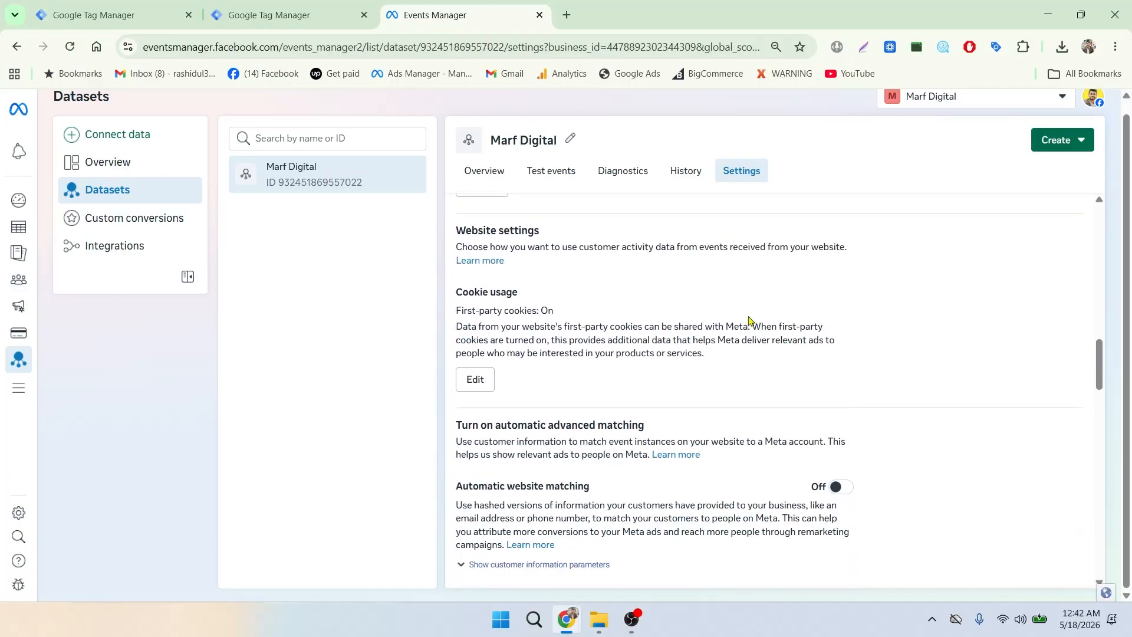
scroll(750, 320, down, 4)
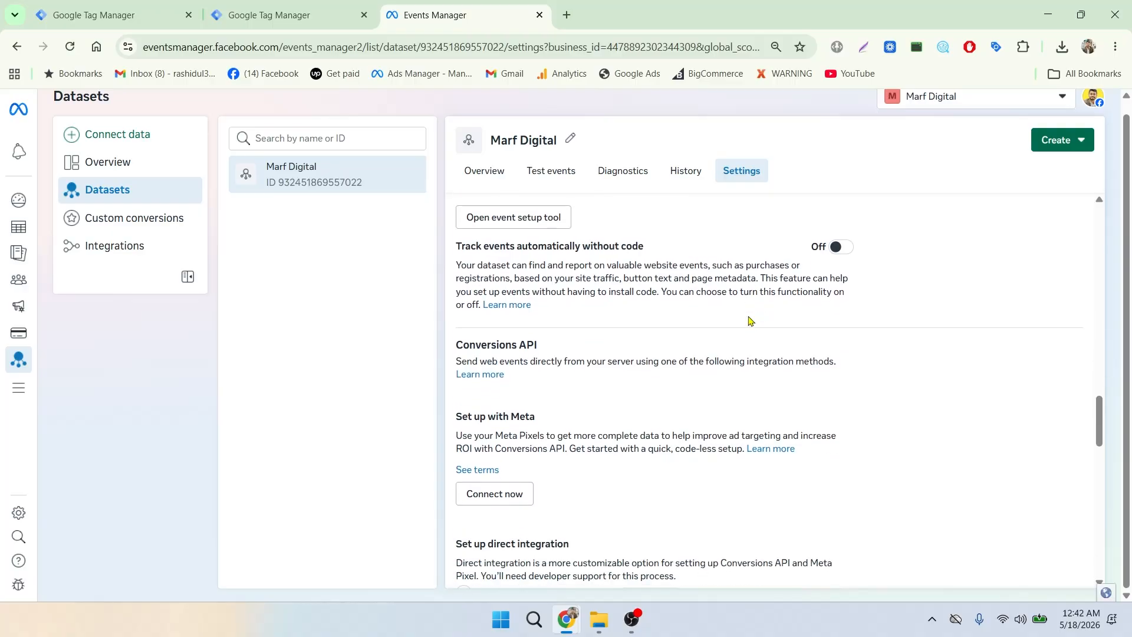
scroll(749, 320, down, 3)
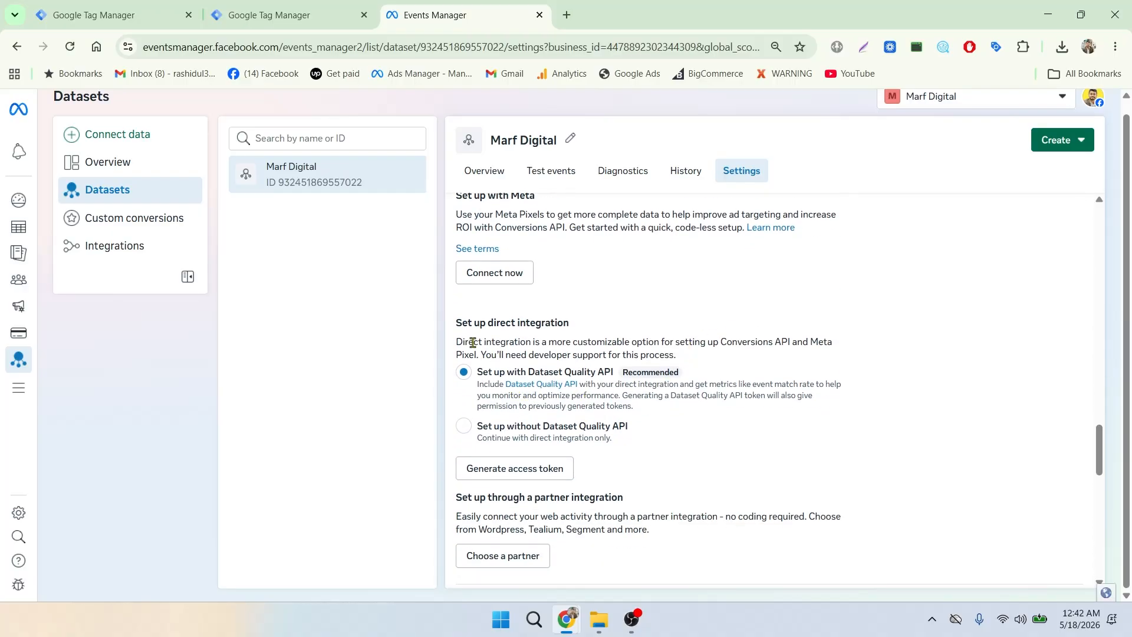
drag(457, 324, 650, 327)
click(651, 327)
scroll(533, 367, down, 1)
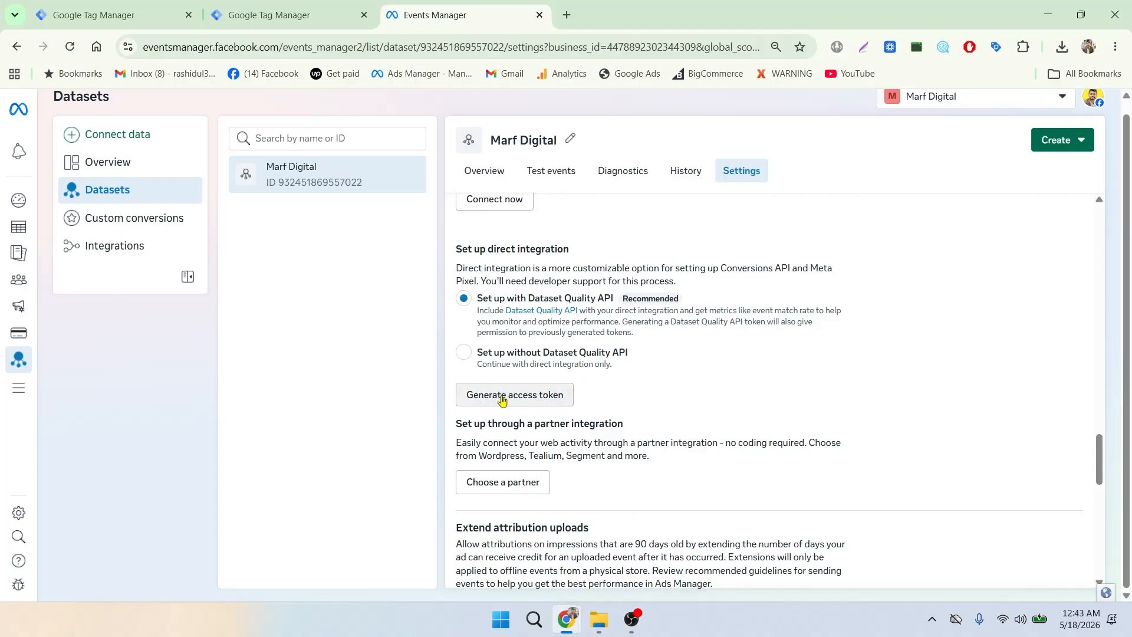
Generate a direct integration access token with the Dataset Quality API for the Marf Digital dataset and copy the token.
click(501, 400)
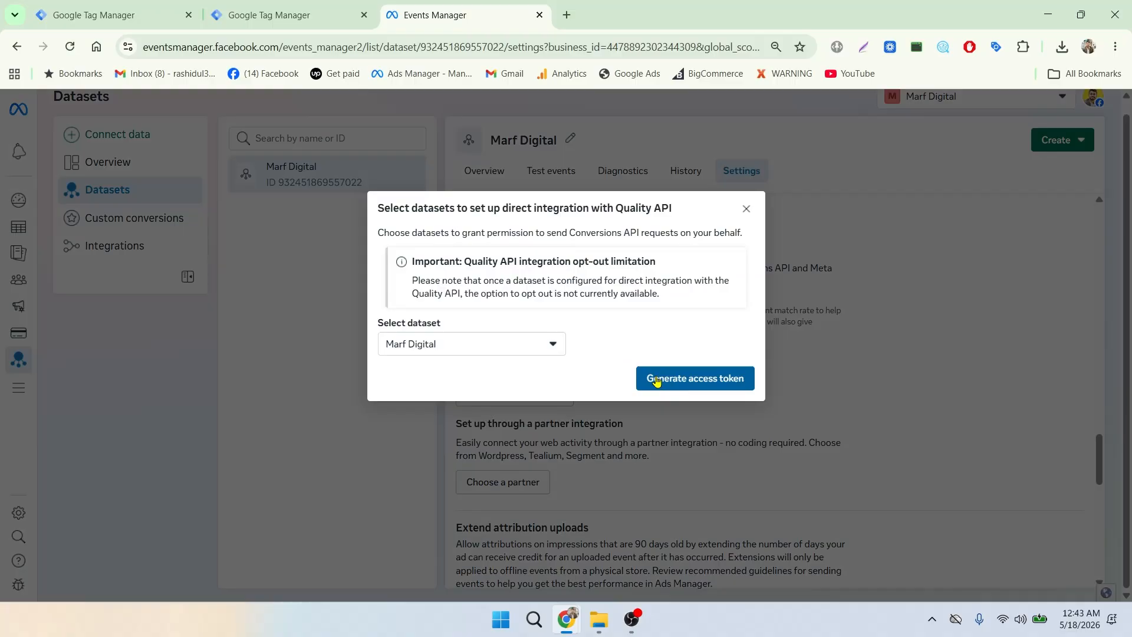
click(518, 352)
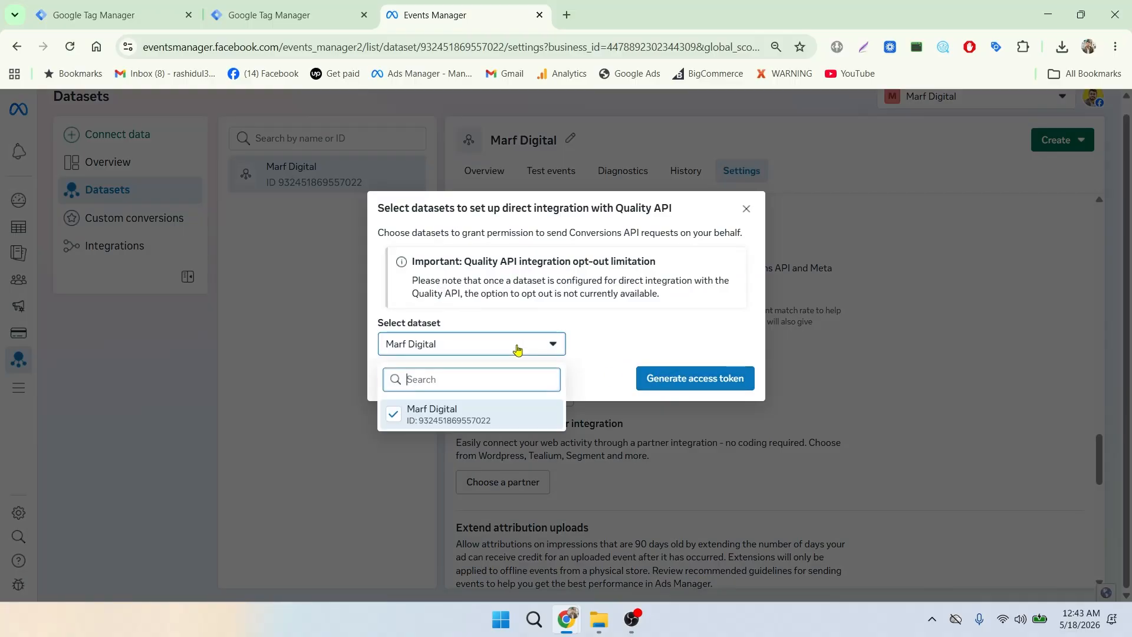
click(472, 413)
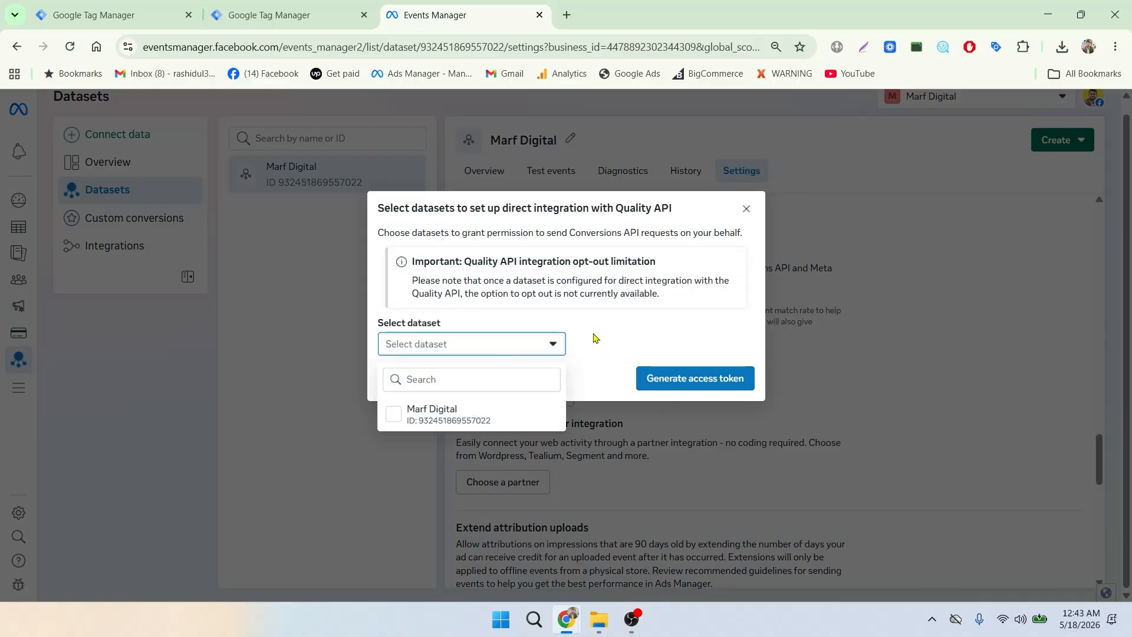
click(593, 338)
click(407, 348)
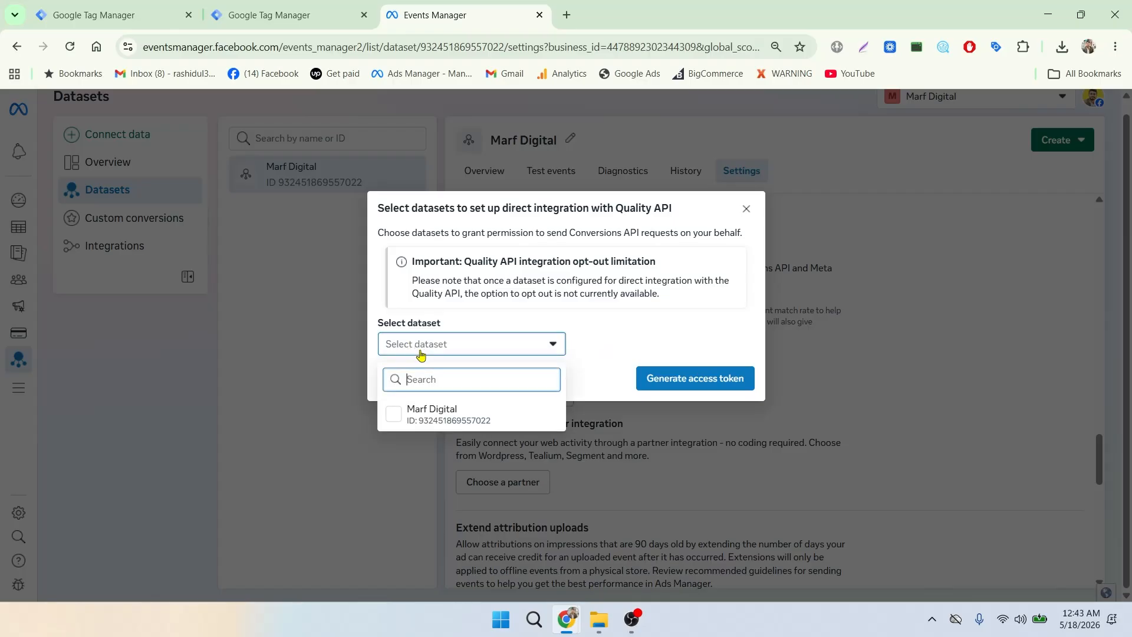
click(426, 411)
click(649, 324)
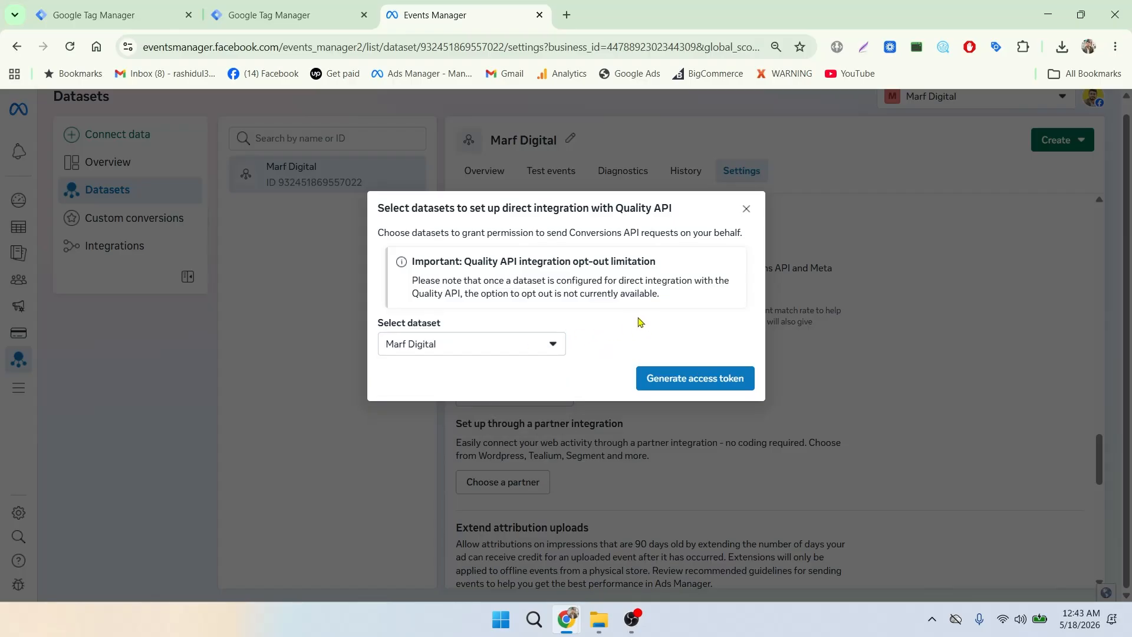
click(677, 383)
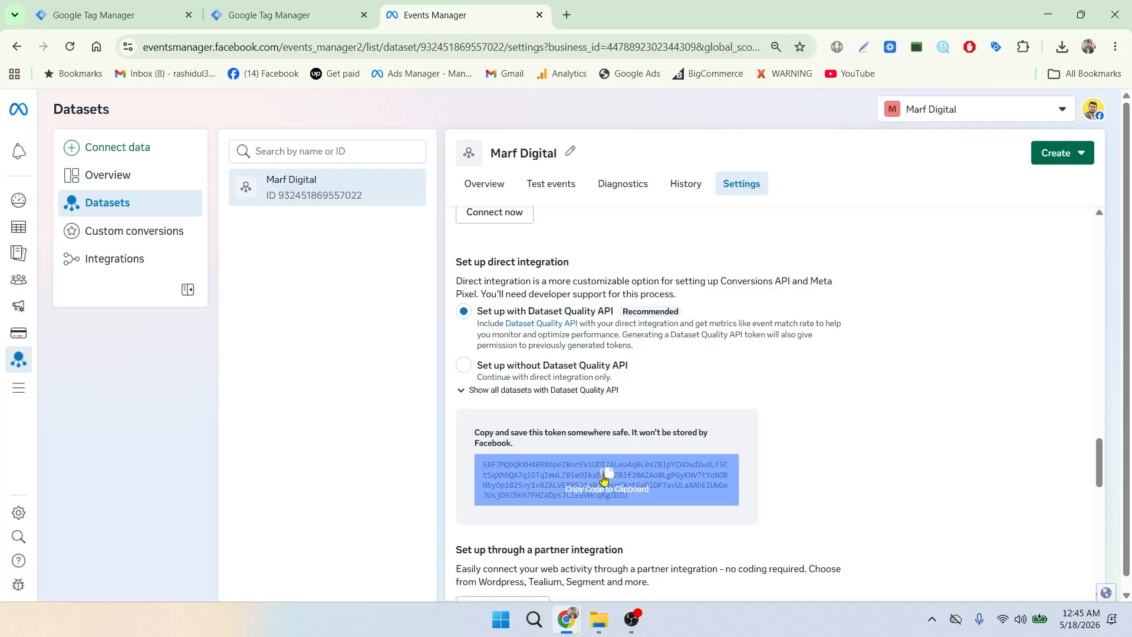
click(610, 477)
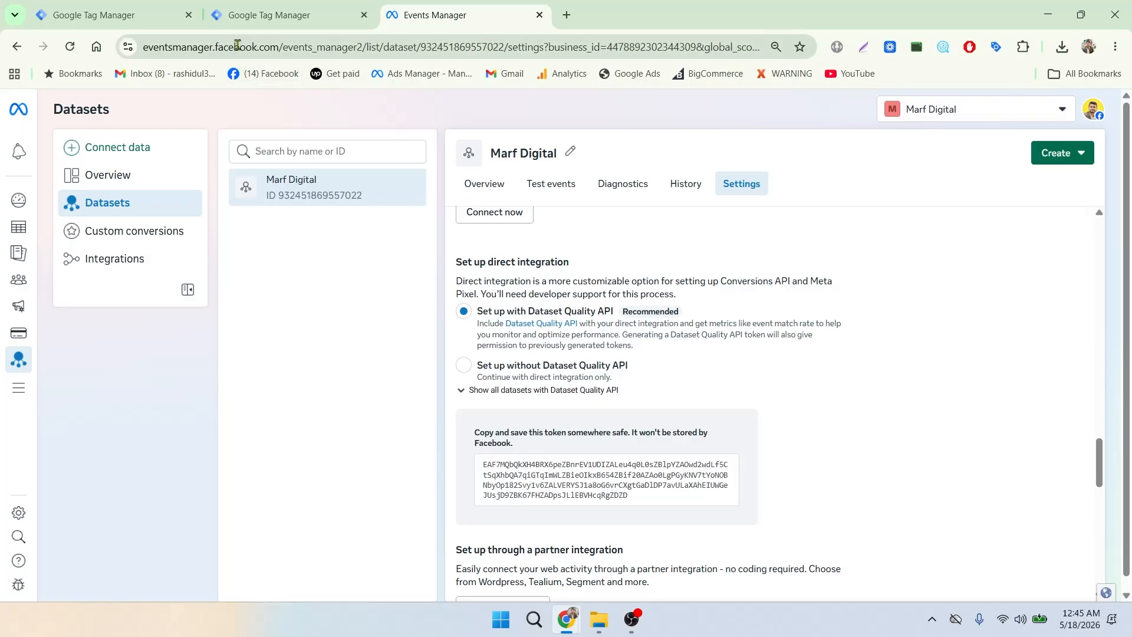
Switch to the marfdigital-Server container in Google Tag Manager and open the community gallery for tag templates.
click(259, 14)
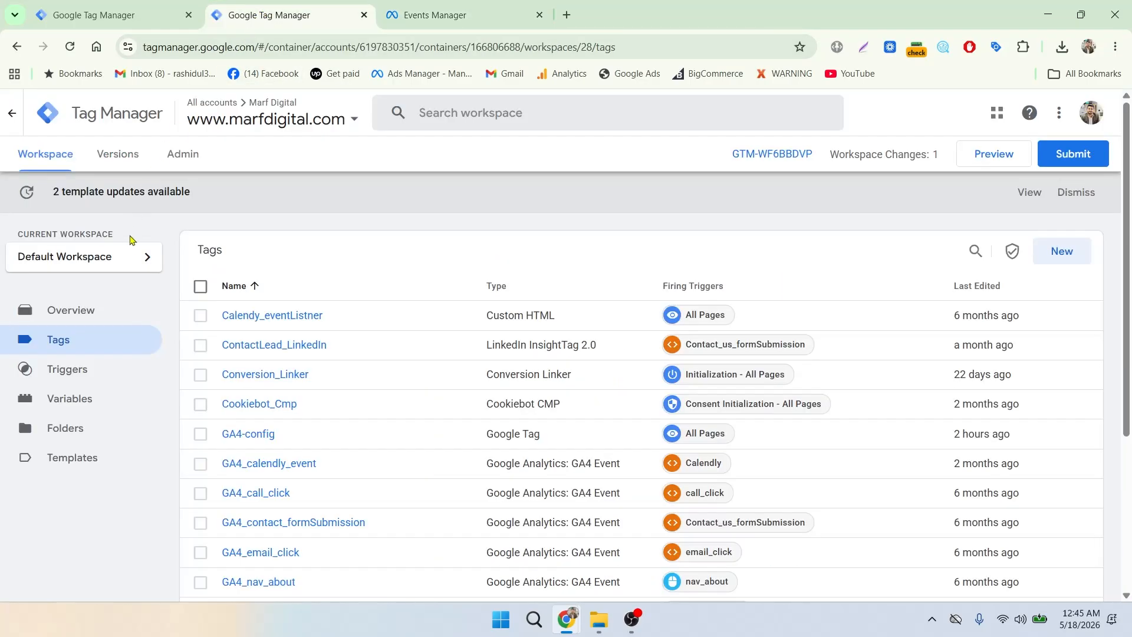
click(92, 14)
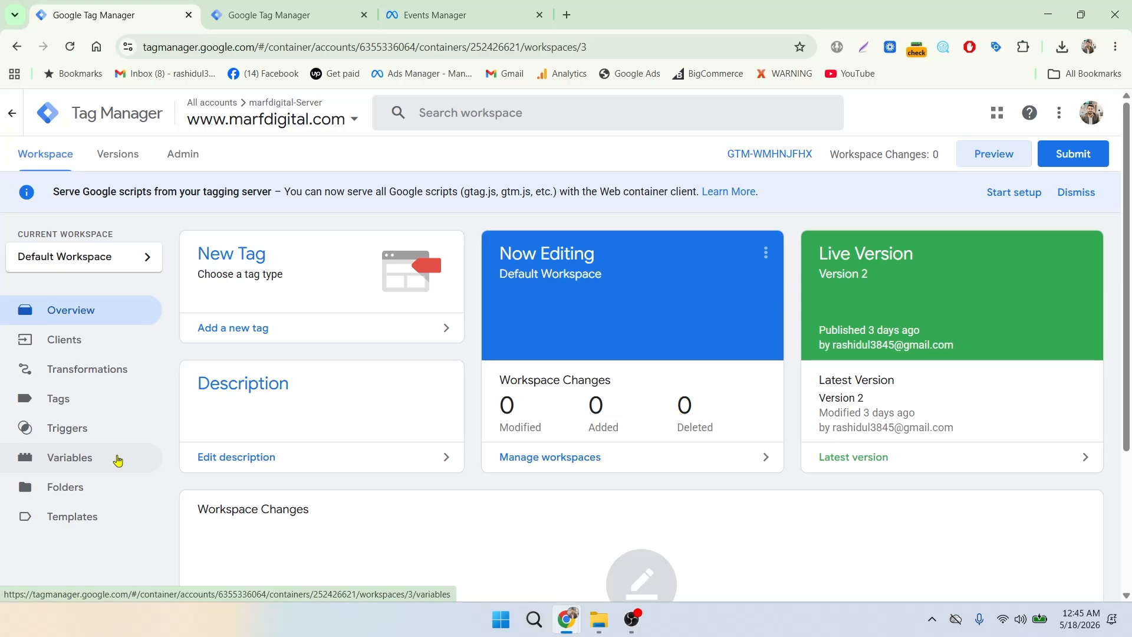
click(87, 524)
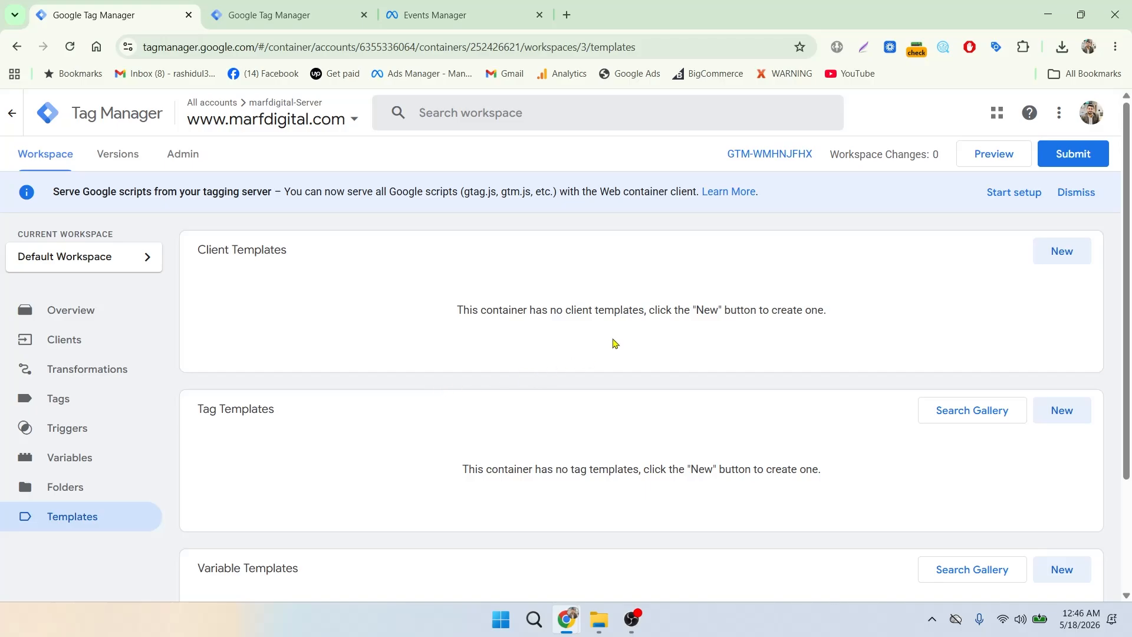
scroll(701, 323, down, 1)
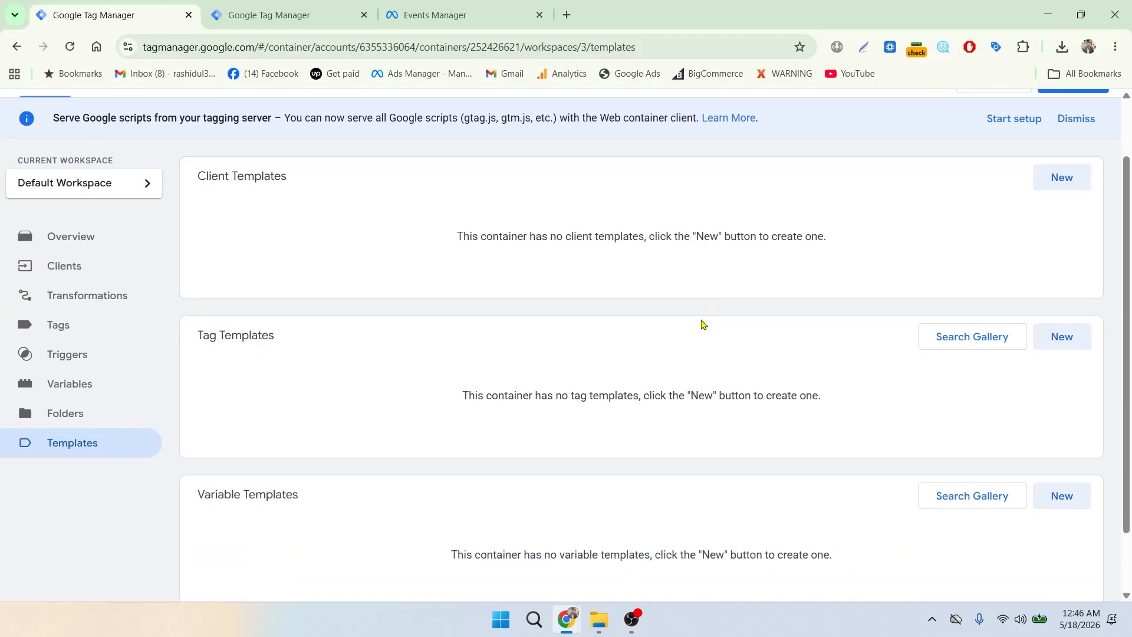
click(973, 342)
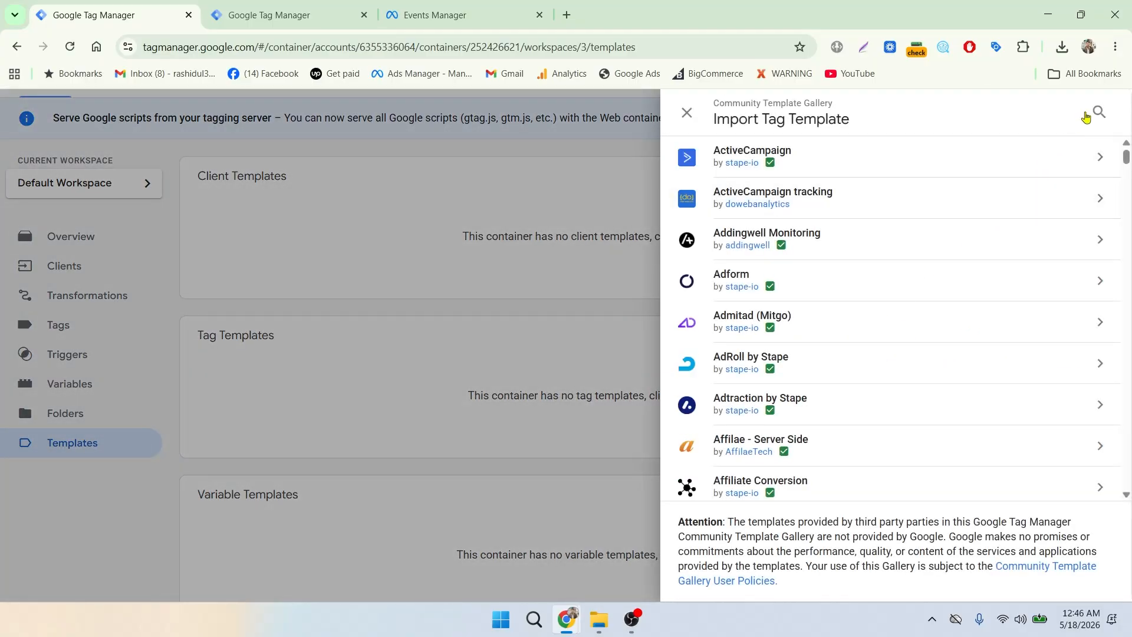
Search the gallery for "faceboo" and add the Facebook Conversion API template by stape-io to the workspace.
click(1097, 113)
text(faceboo)
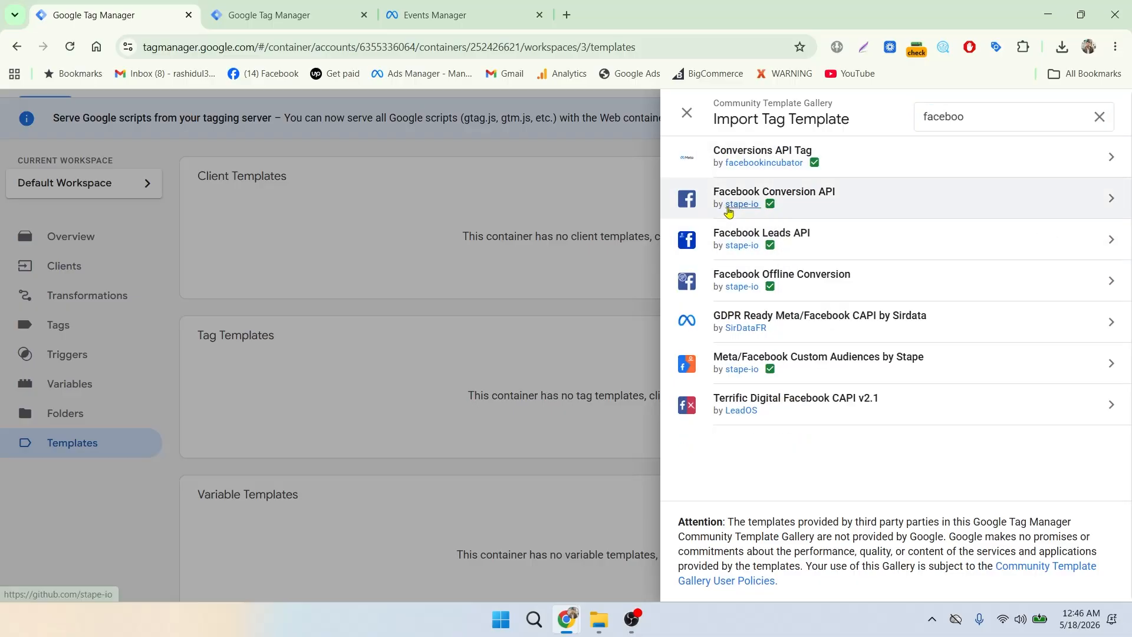
click(813, 198)
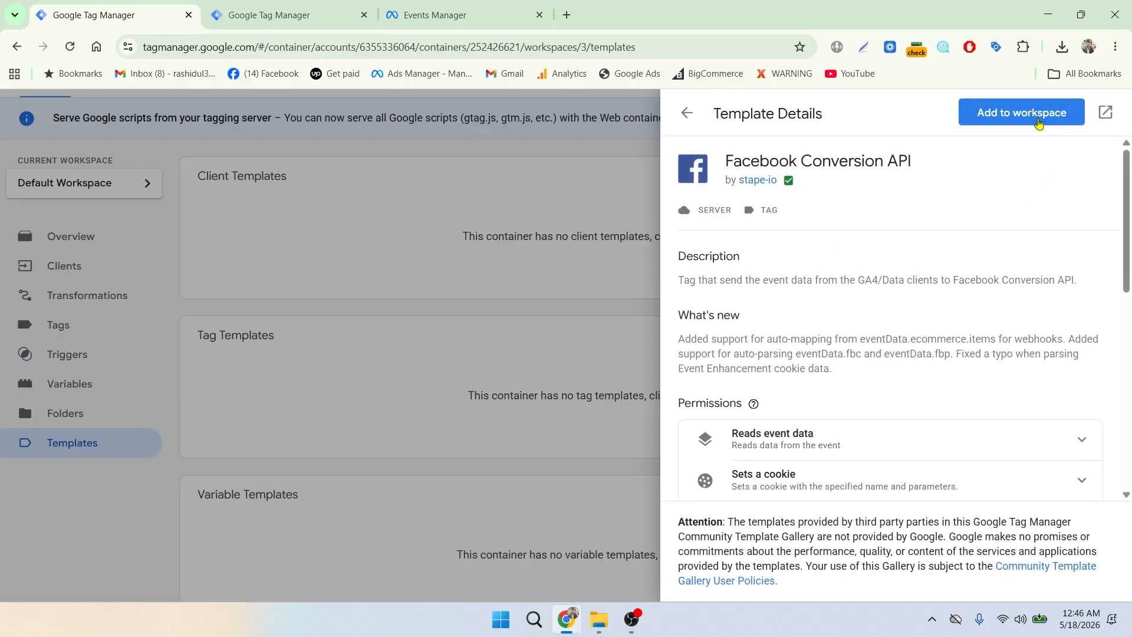
click(1039, 124)
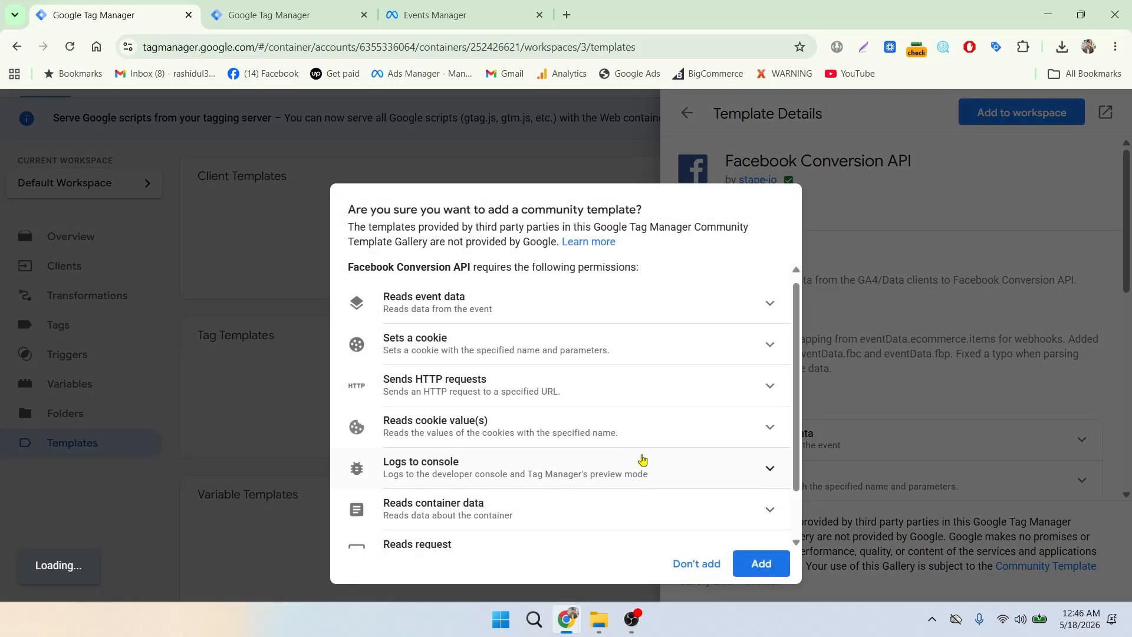
scroll(646, 472, down, 2)
click(760, 562)
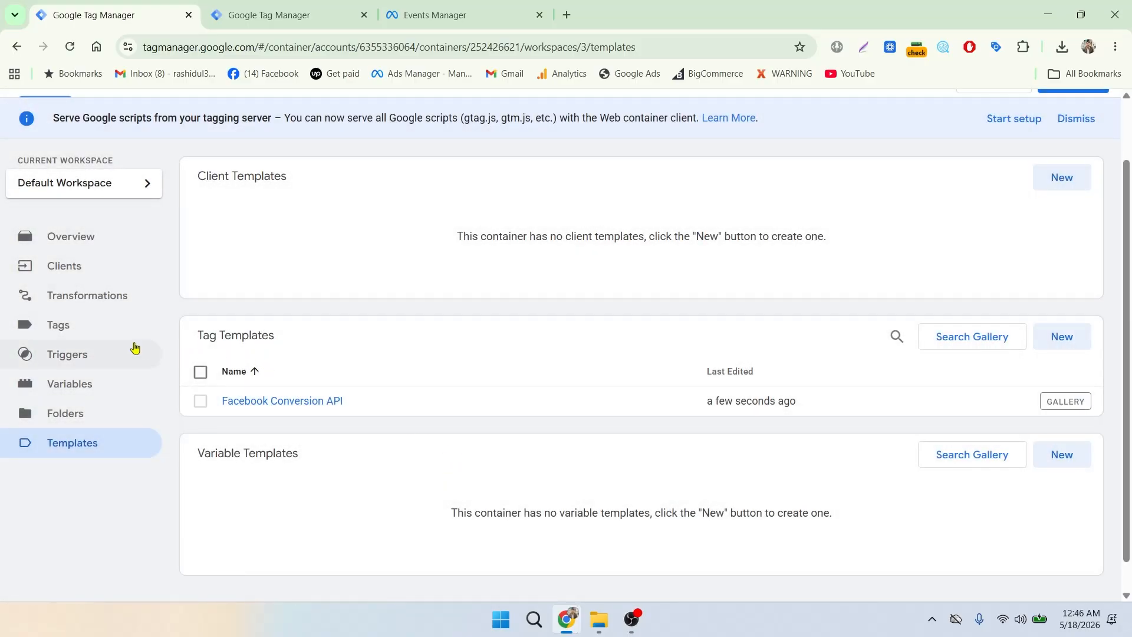
Create a new tag in the server container with Facebook Conversion API as its tag type.
click(58, 324)
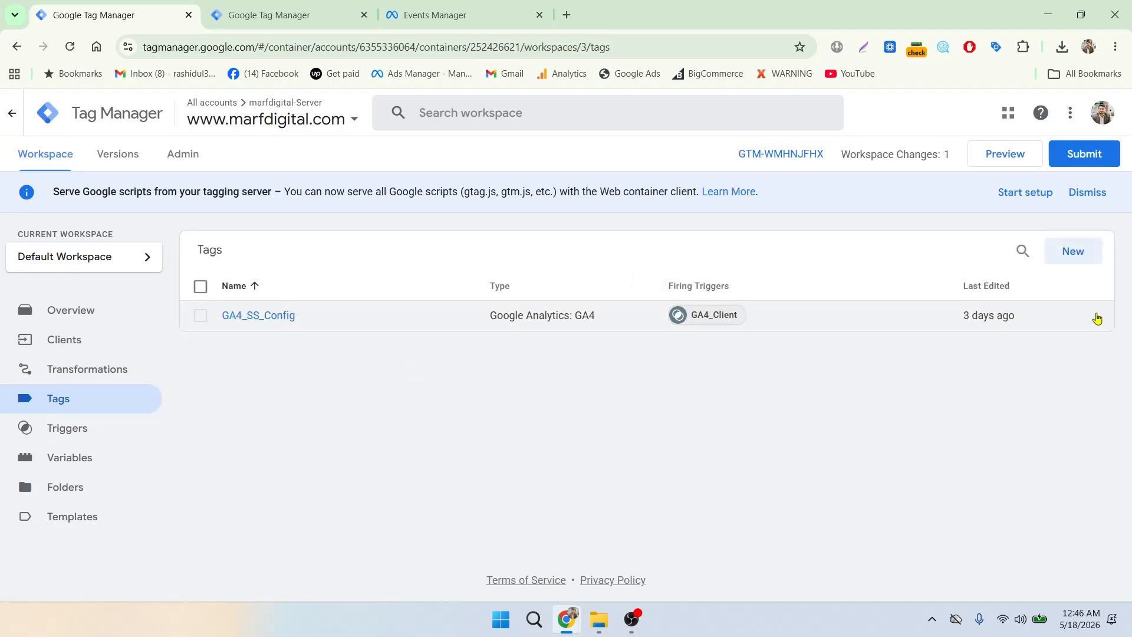
click(1074, 257)
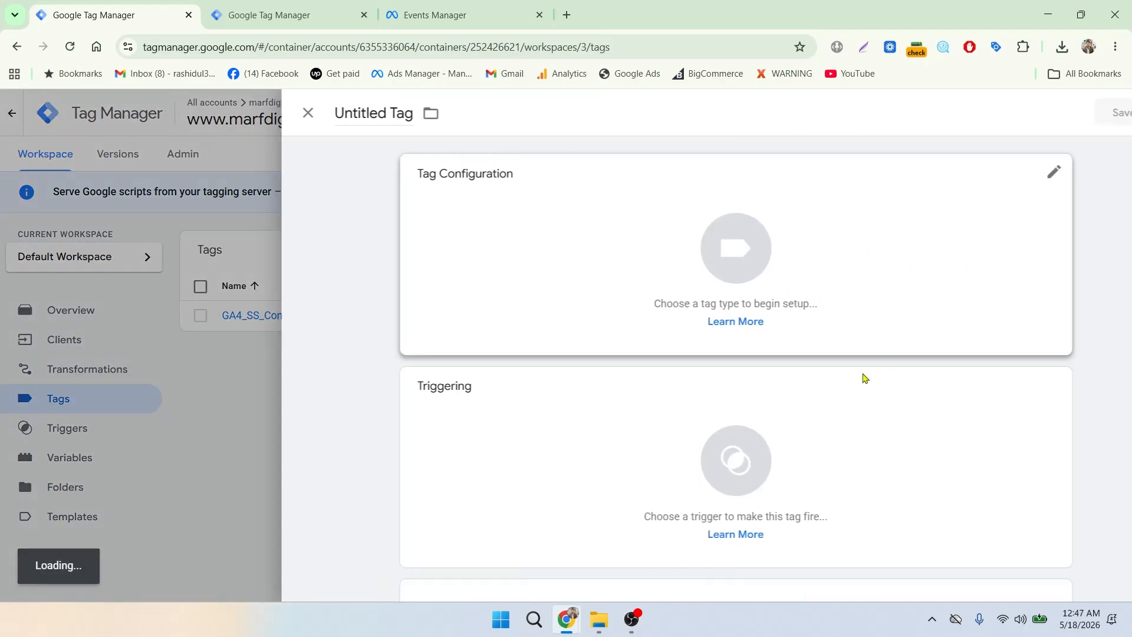
click(806, 281)
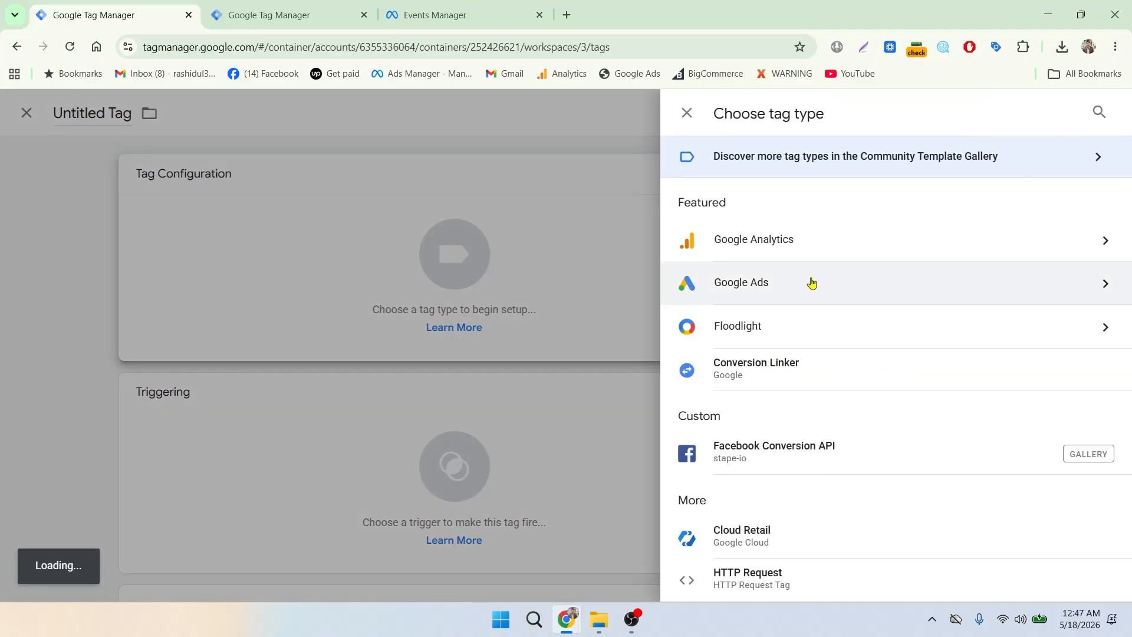
click(772, 464)
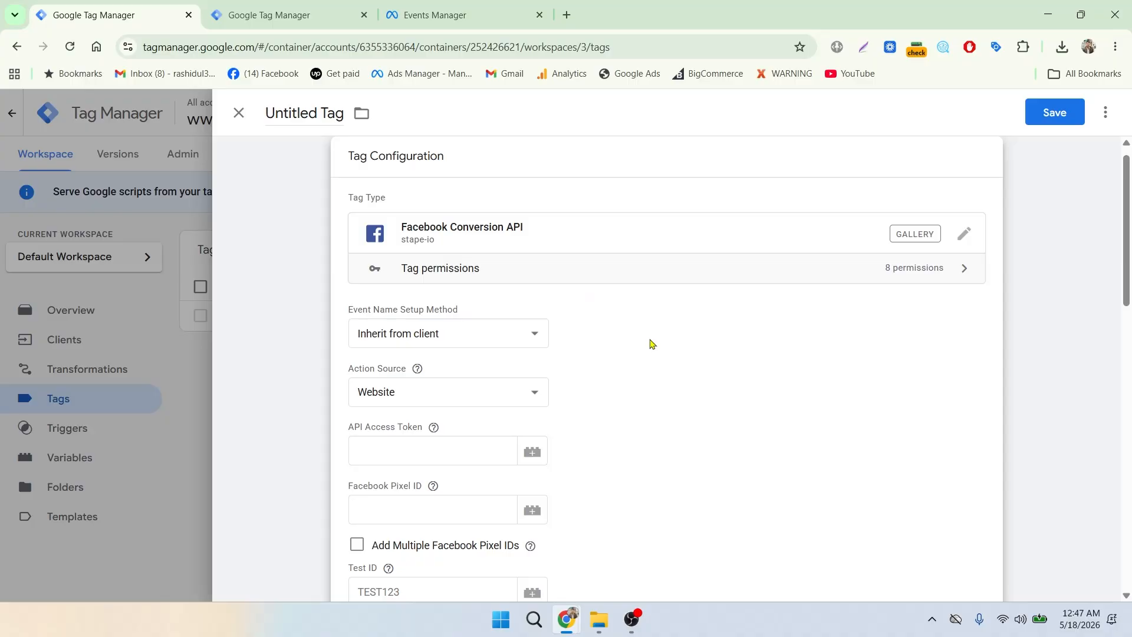
Set the tag's event name setup method to Inherit from client, leaving the action source as Website.
click(432, 344)
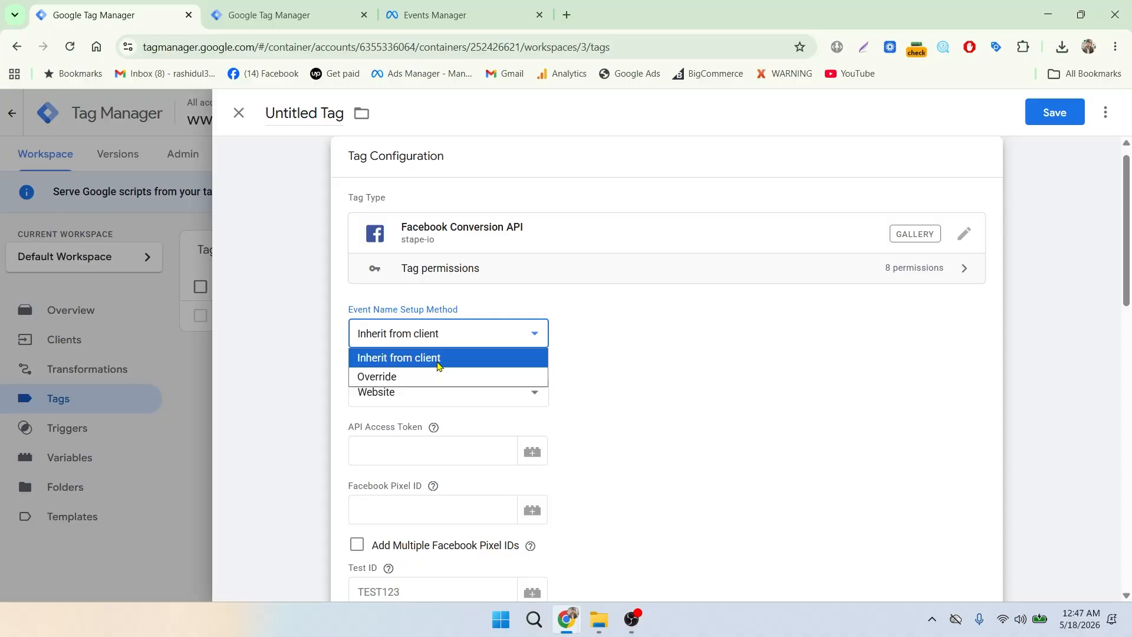
click(438, 364)
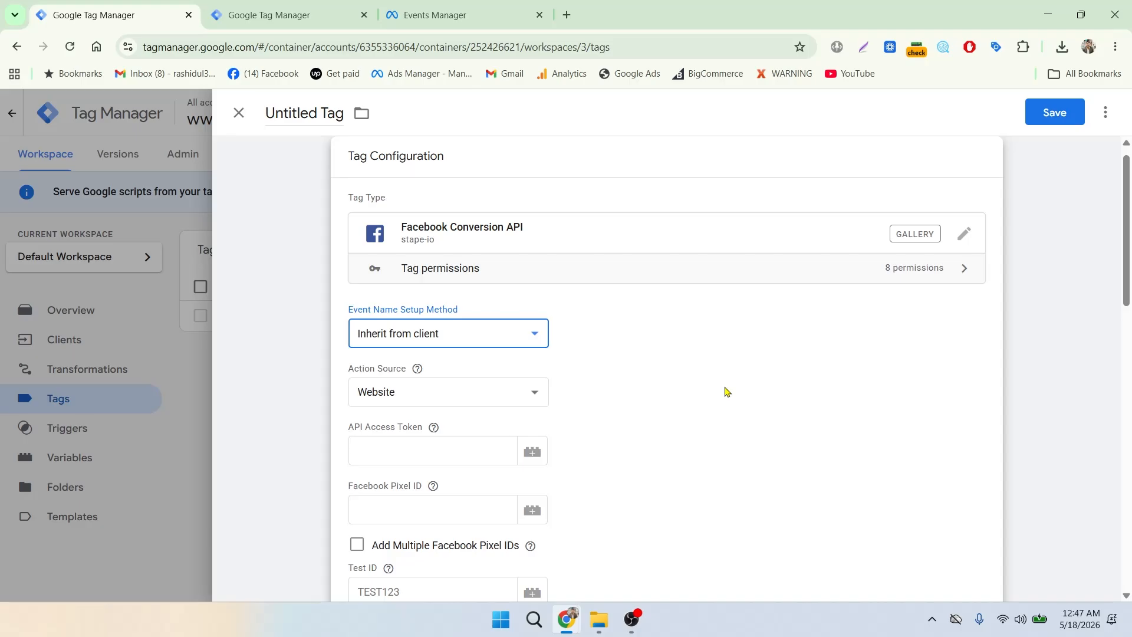
key(Tab)
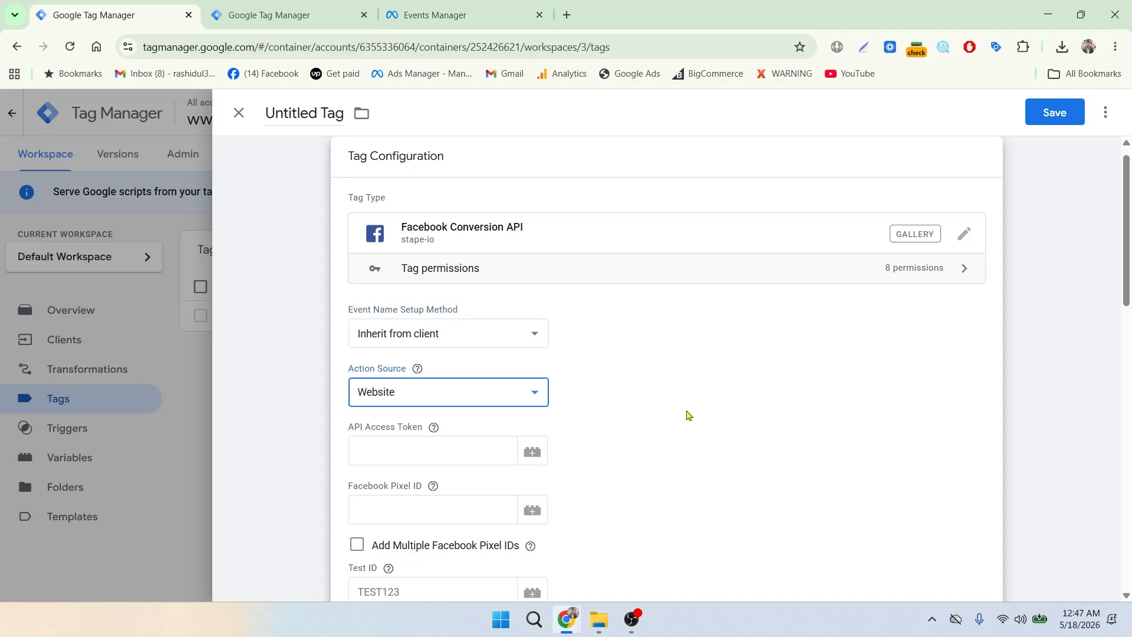
Create a new Constant variable for the tag's API Access Token and paste the Meta access token as its value.
scroll(684, 416, down, 3)
click(358, 303)
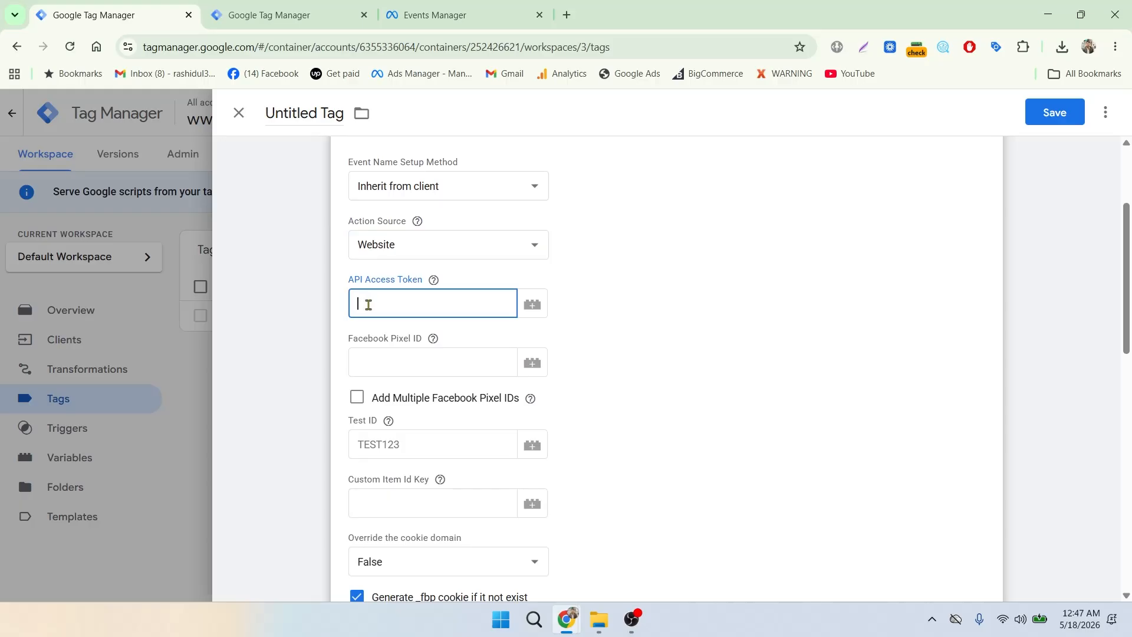
click(533, 305)
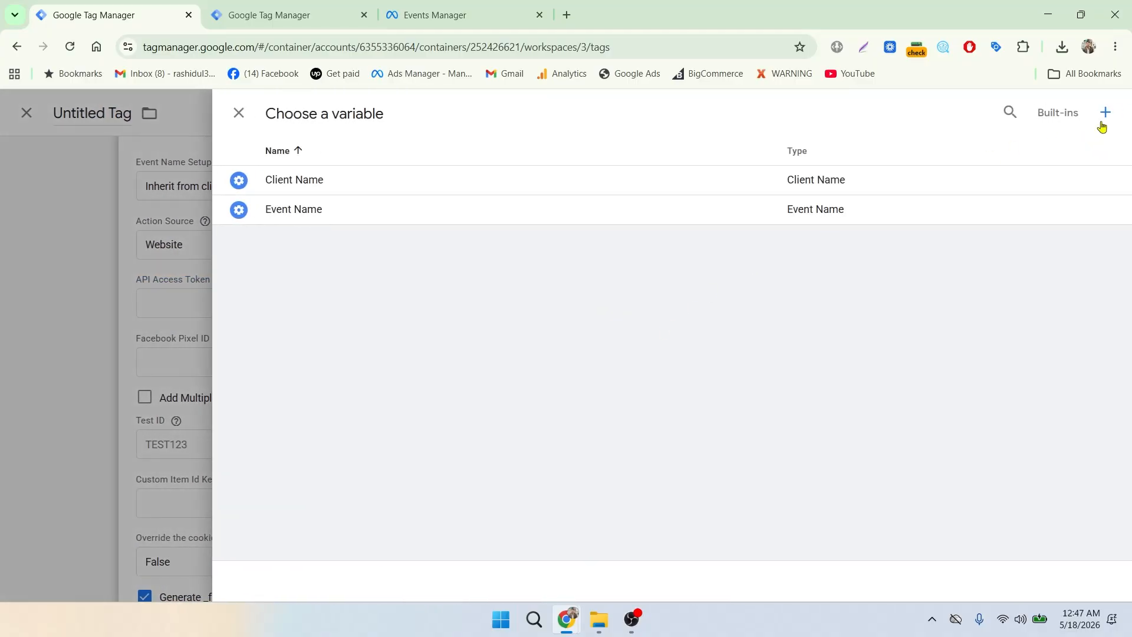
click(1104, 112)
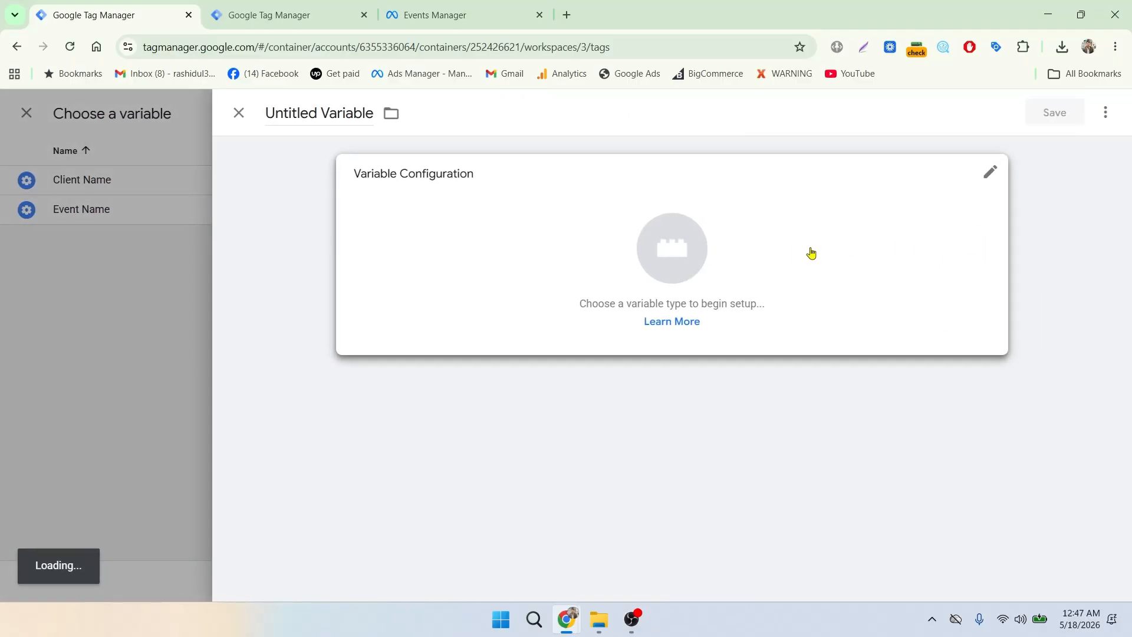
click(810, 252)
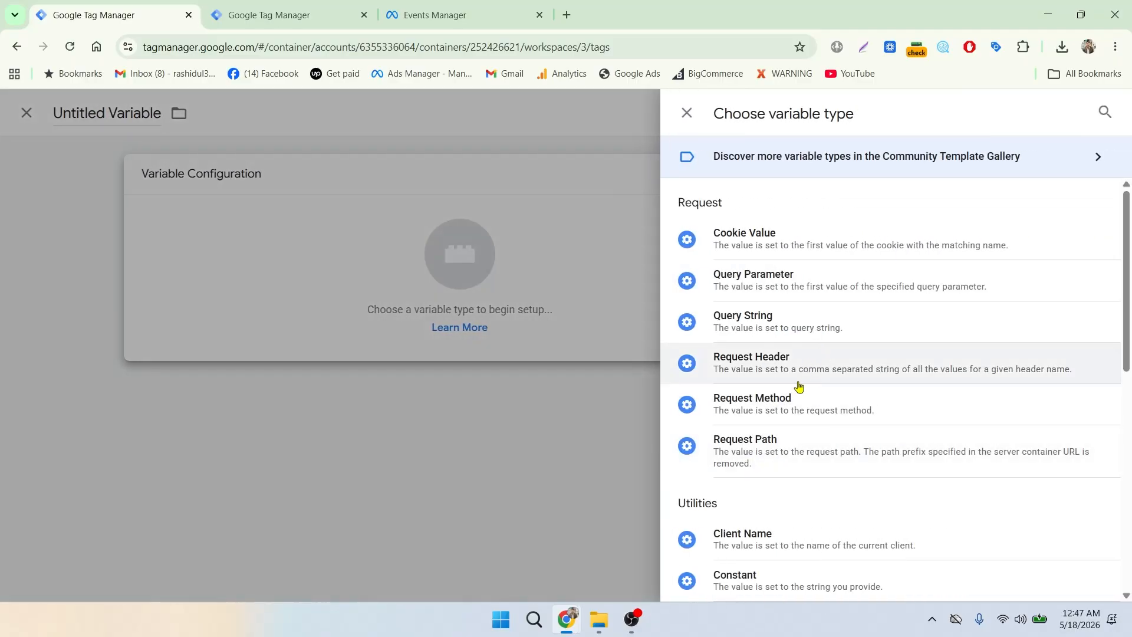
scroll(798, 386, down, 3)
click(783, 437)
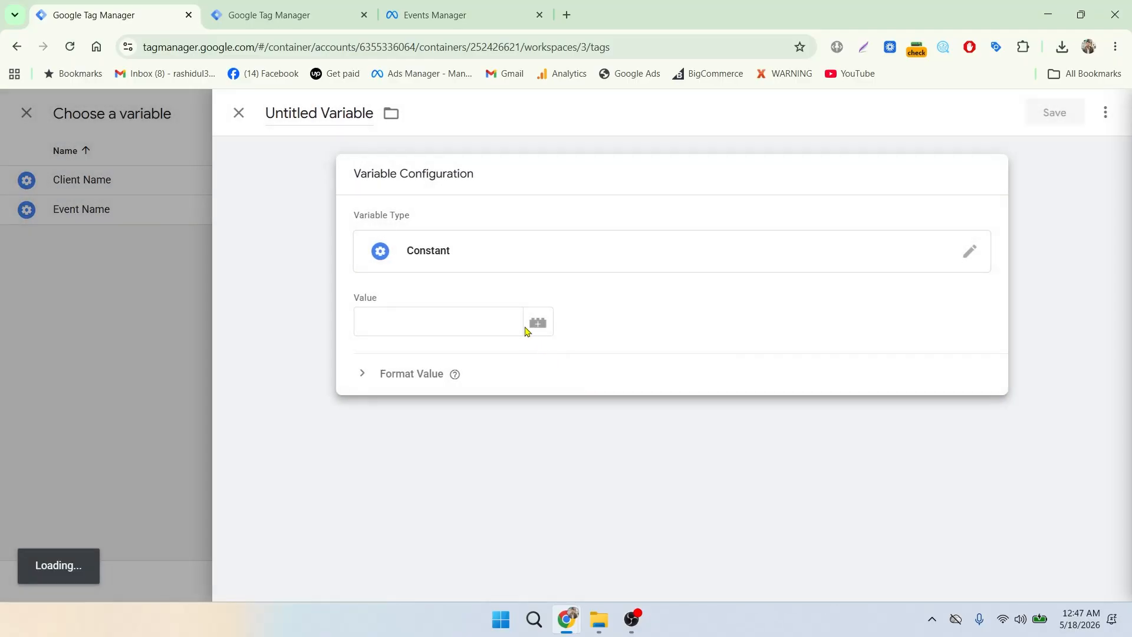
click(381, 322)
key(ctrl+v)
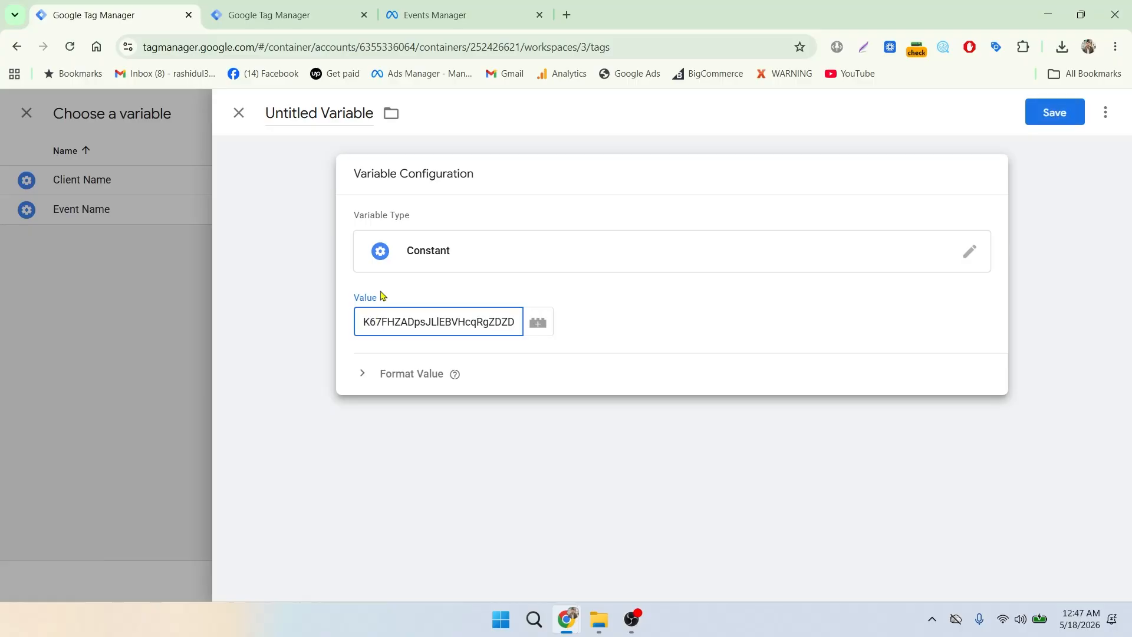
Name the new constant variable meta-acess-token.
drag(372, 119, 265, 119)
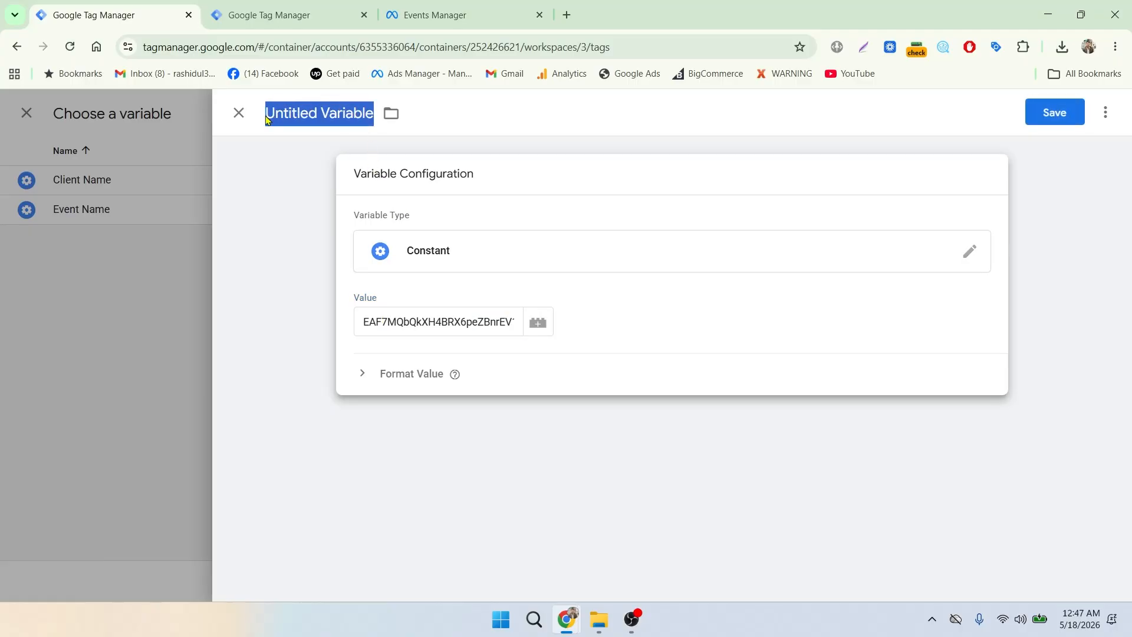
key(BackSpace)
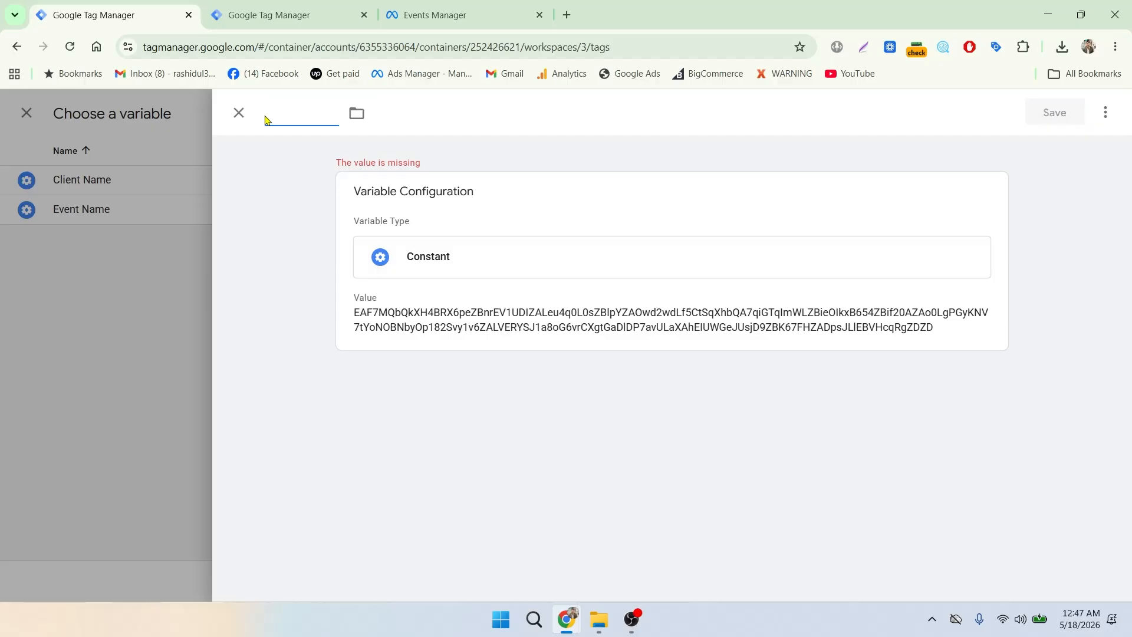
text(meta-a)
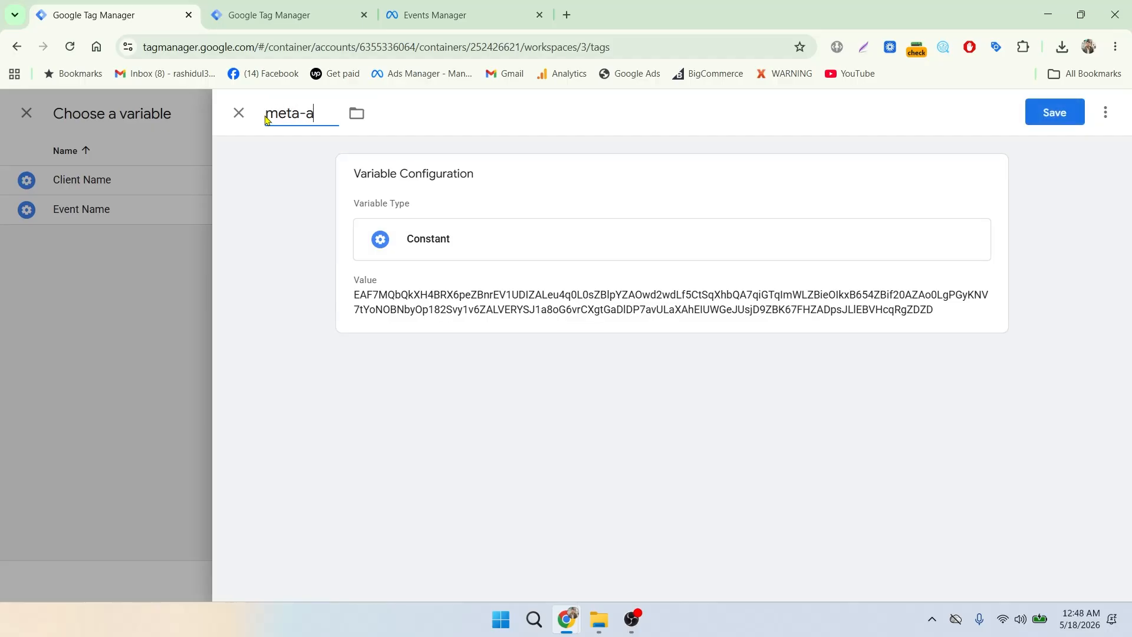
text(cess-token)
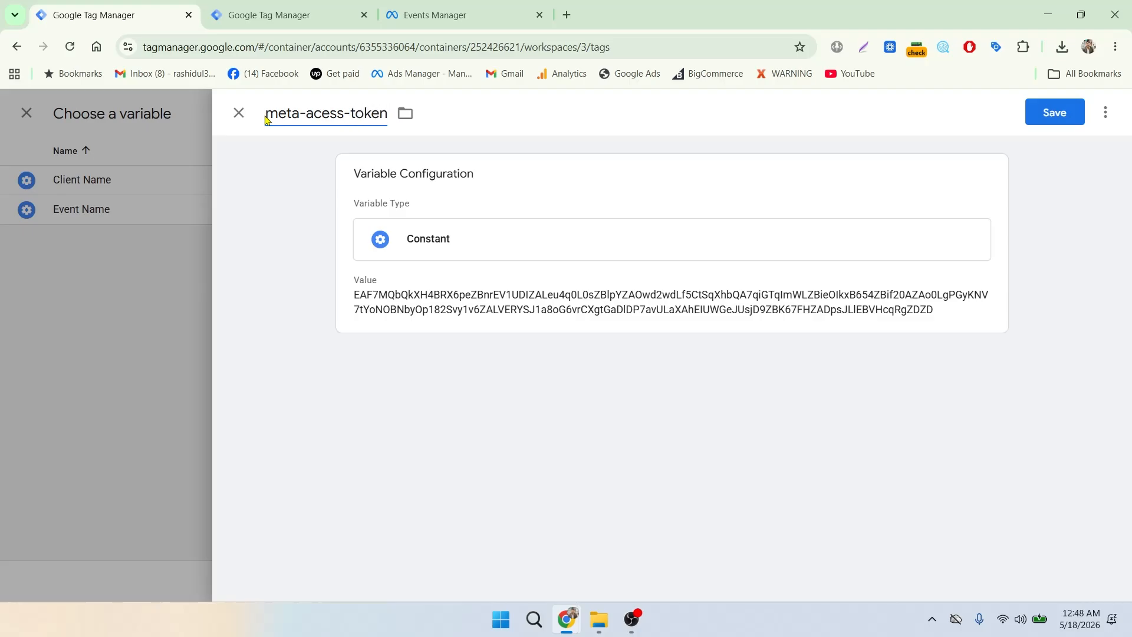
click(323, 122)
text(c)
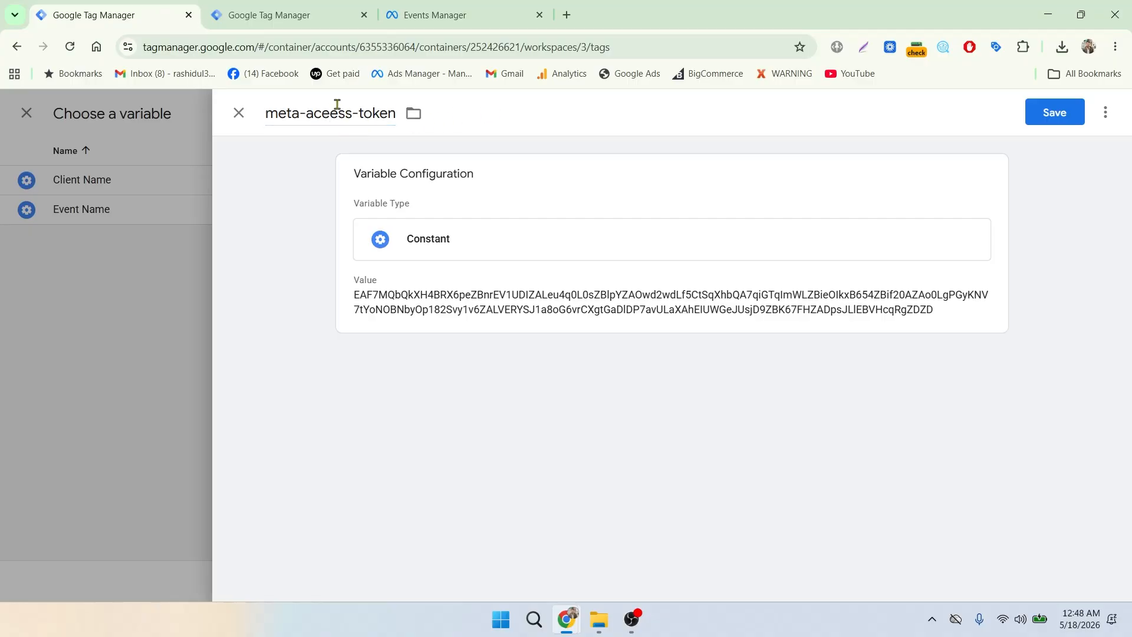
key(BackSpace)
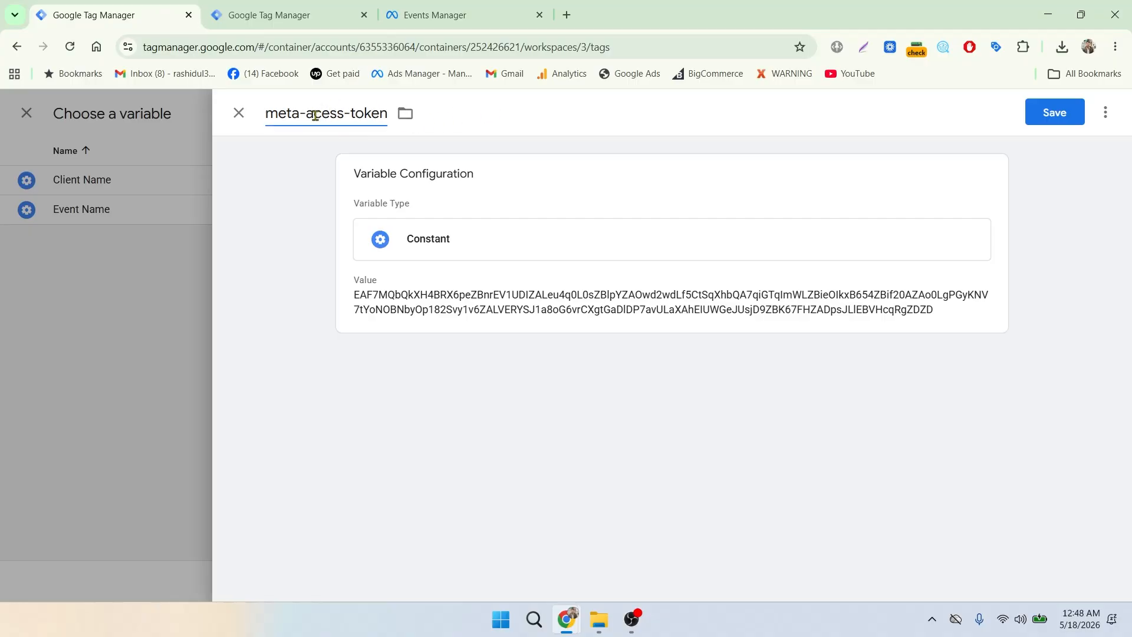
click(588, 104)
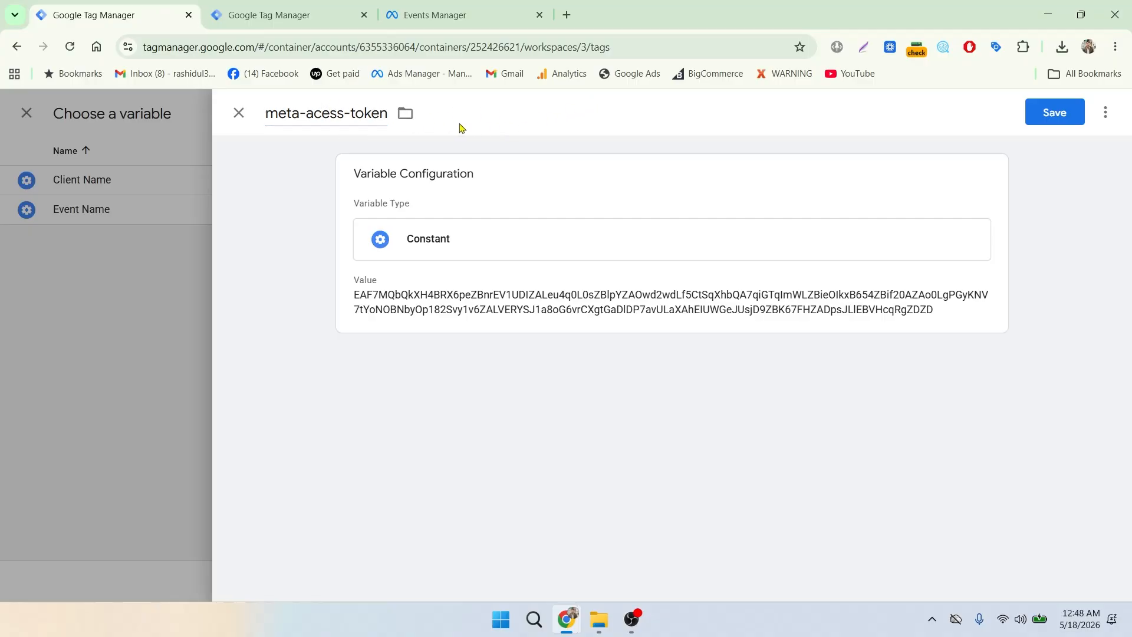
Shorten the variable's name to meta-token and save it into the API Access Token field.
click(343, 113)
key(BackSpace)
key(BackSpace)
key(BackSpace)
key(BackSpace)
key(BackSpace)
key(BackSpace)
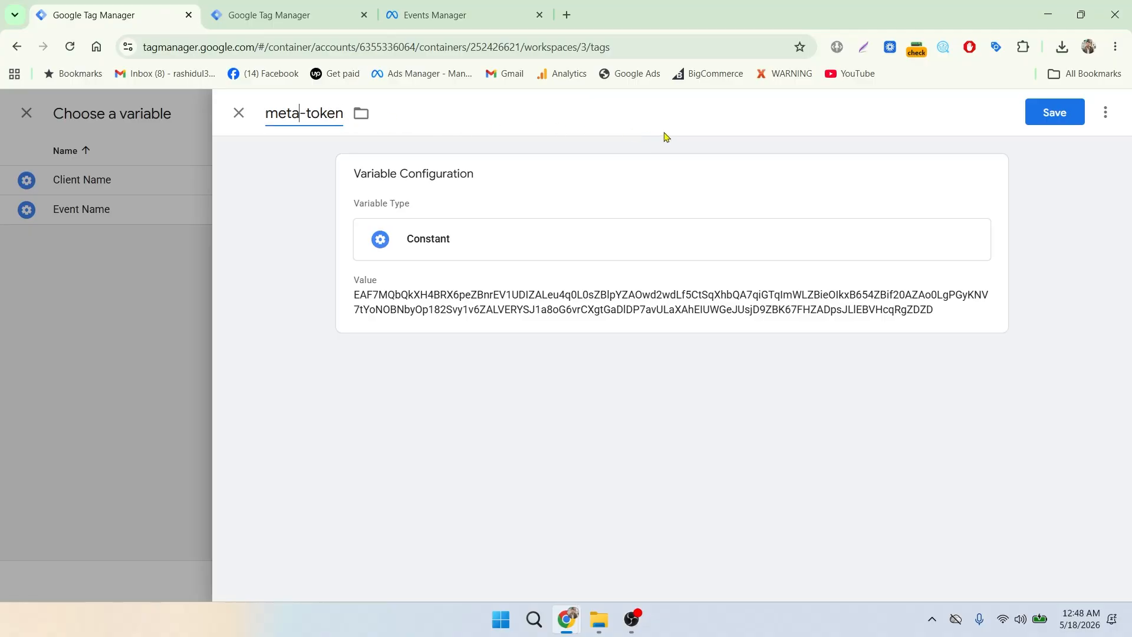
click(1055, 112)
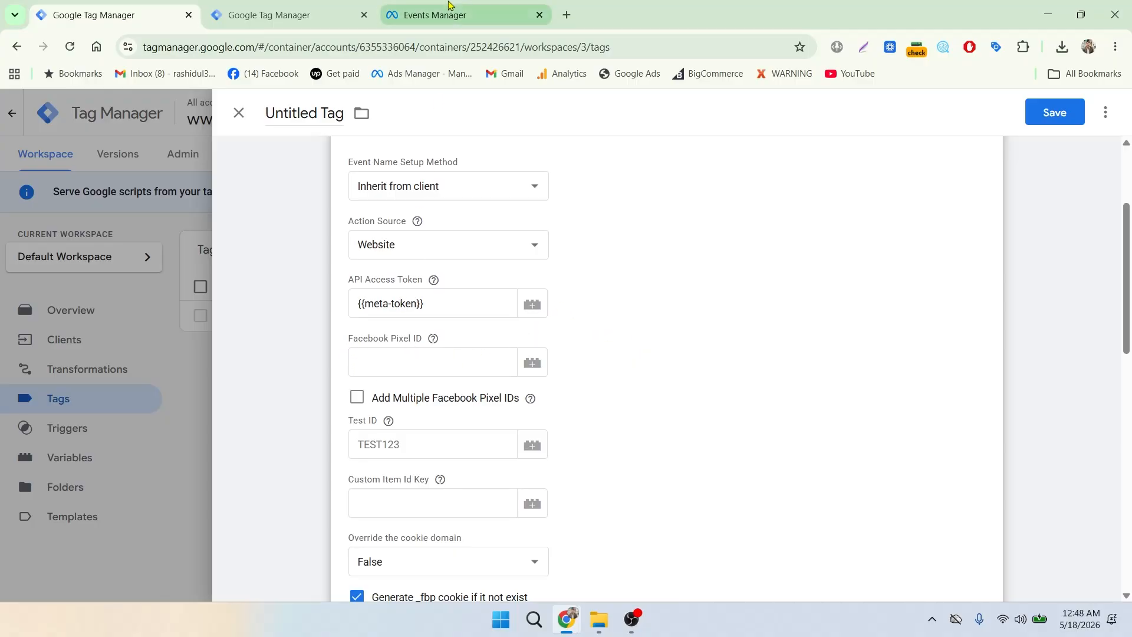
Switch to Meta Events Manager, copy the Marf Digital dataset ID from its settings, and return to the server container tag.
click(423, 17)
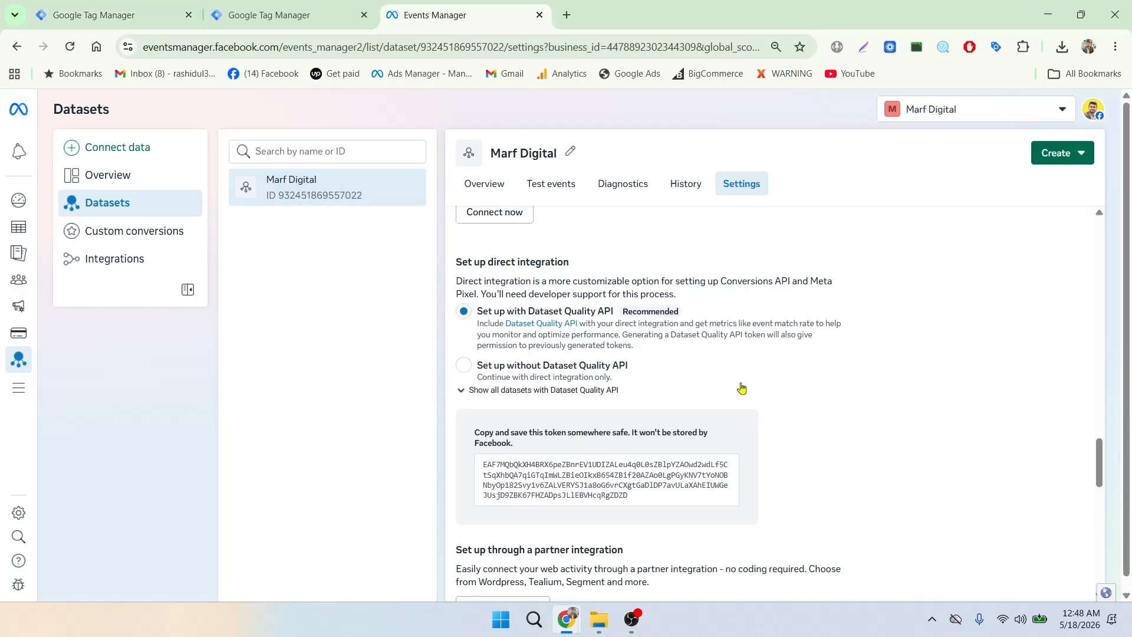
scroll(741, 388, up, 8)
scroll(742, 387, up, 10)
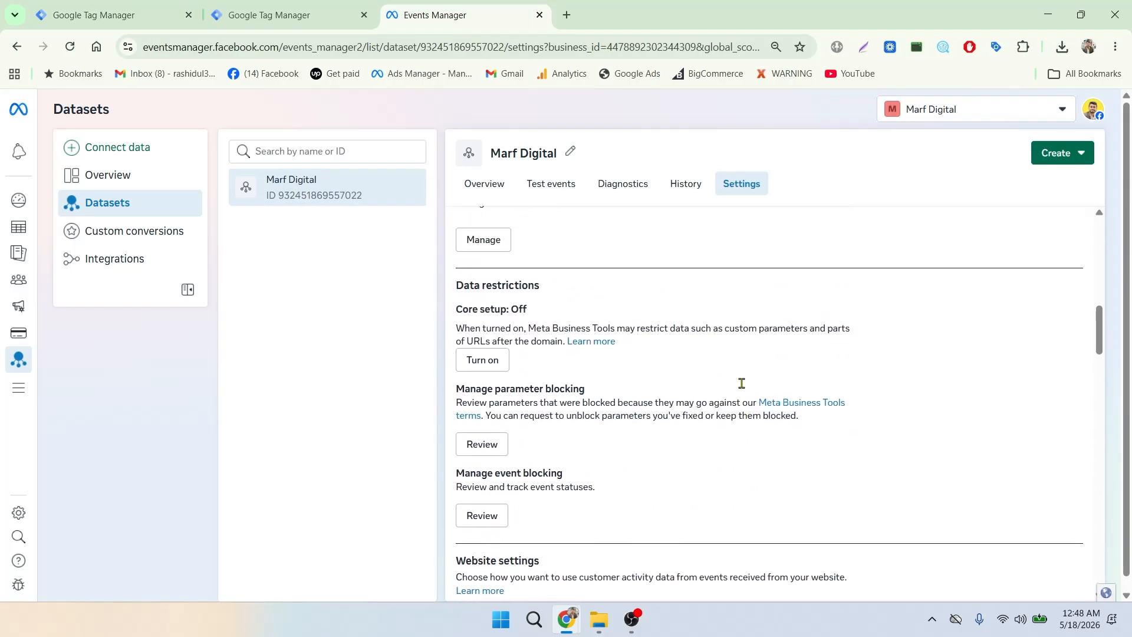
scroll(742, 386, up, 5)
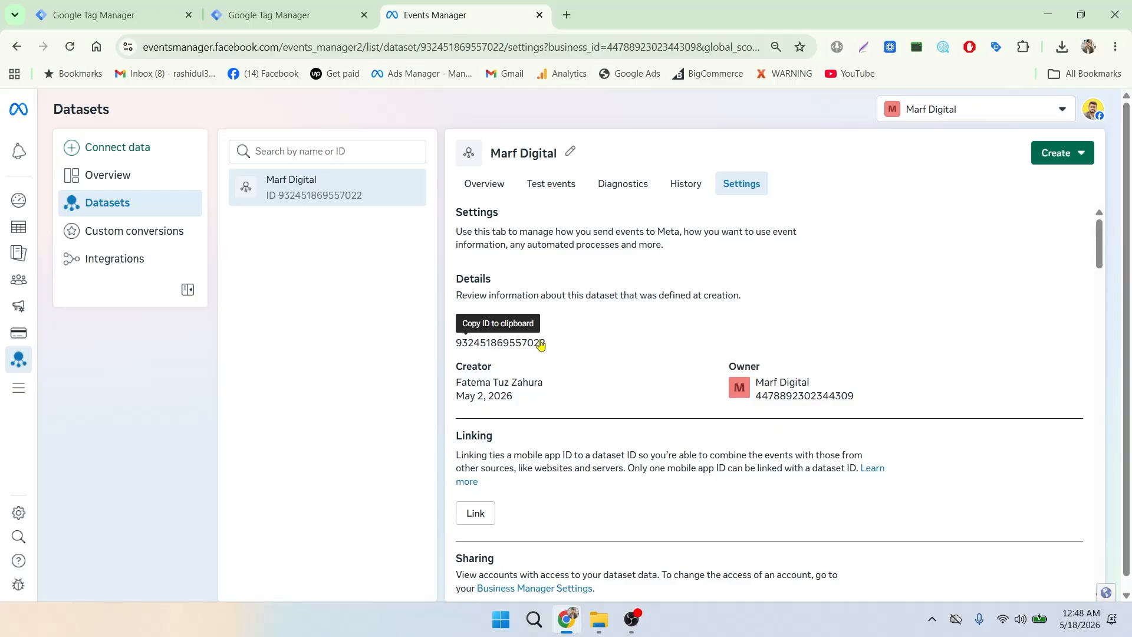
click(539, 342)
click(278, 13)
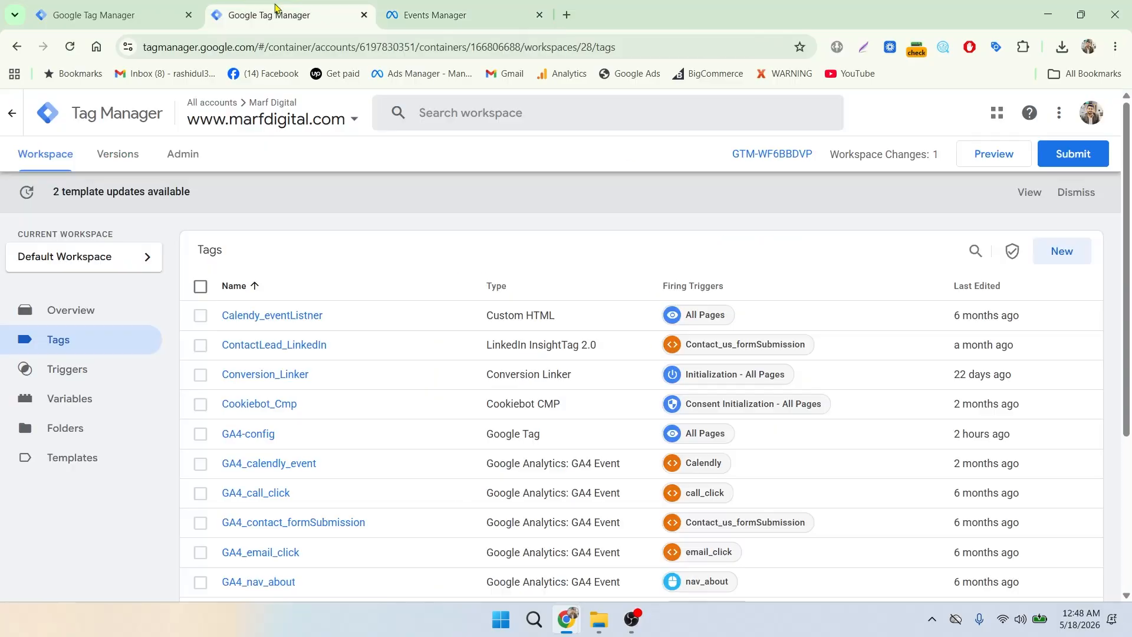
click(112, 17)
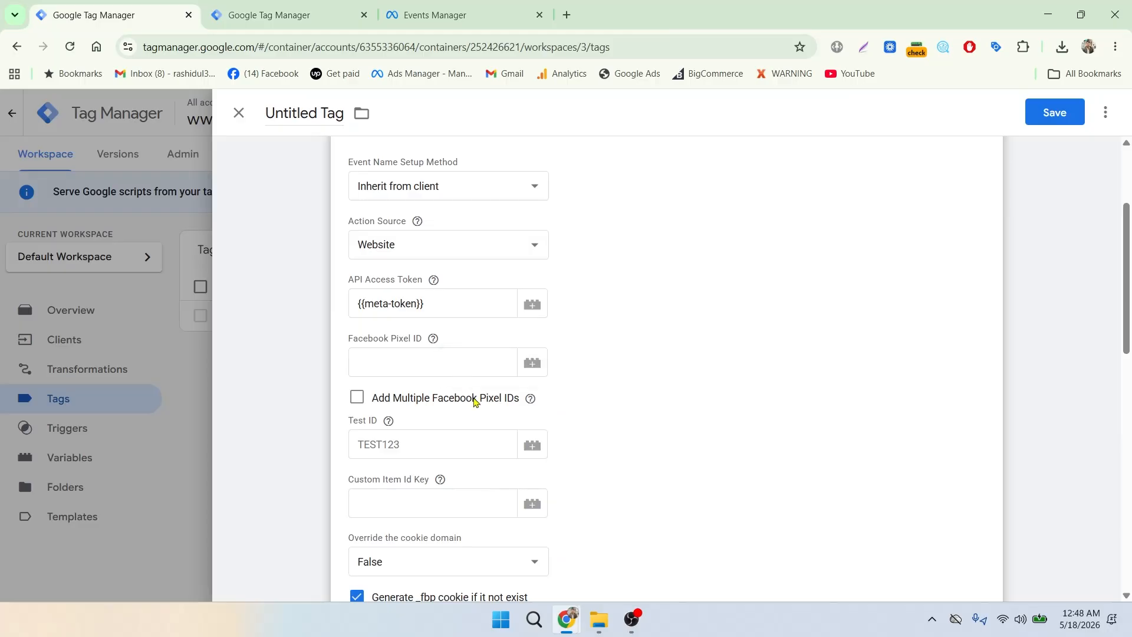
Create a new Constant variable for the tag's Facebook Pixel ID and paste the copied dataset ID as its value.
click(532, 367)
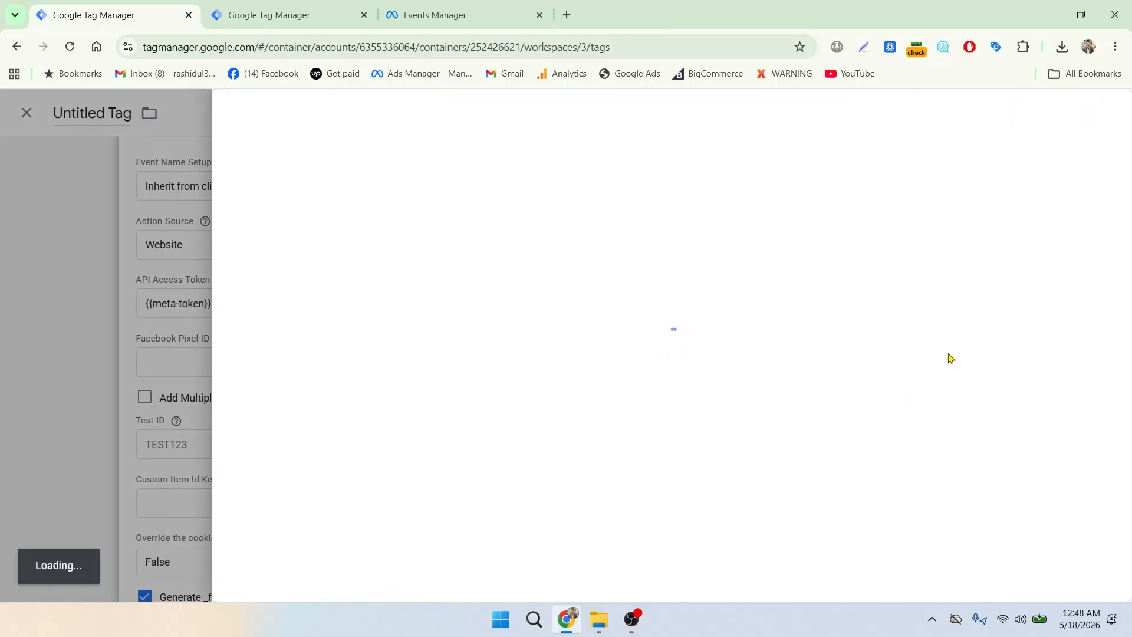
click(1101, 112)
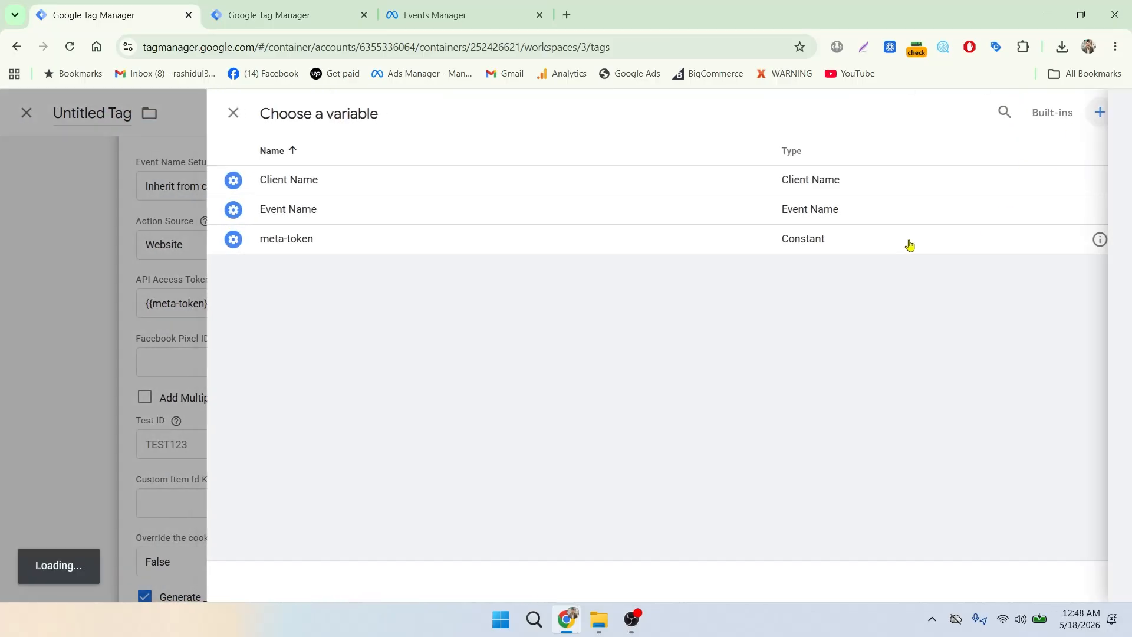
click(811, 248)
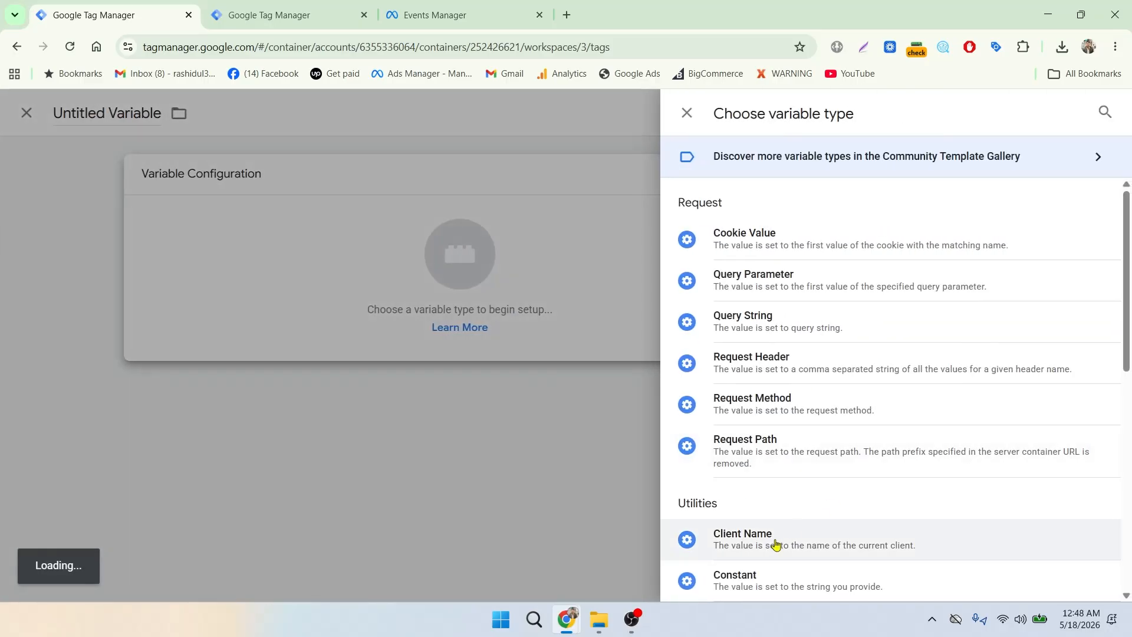
scroll(768, 547, down, 1)
scroll(768, 547, down, 2)
click(762, 441)
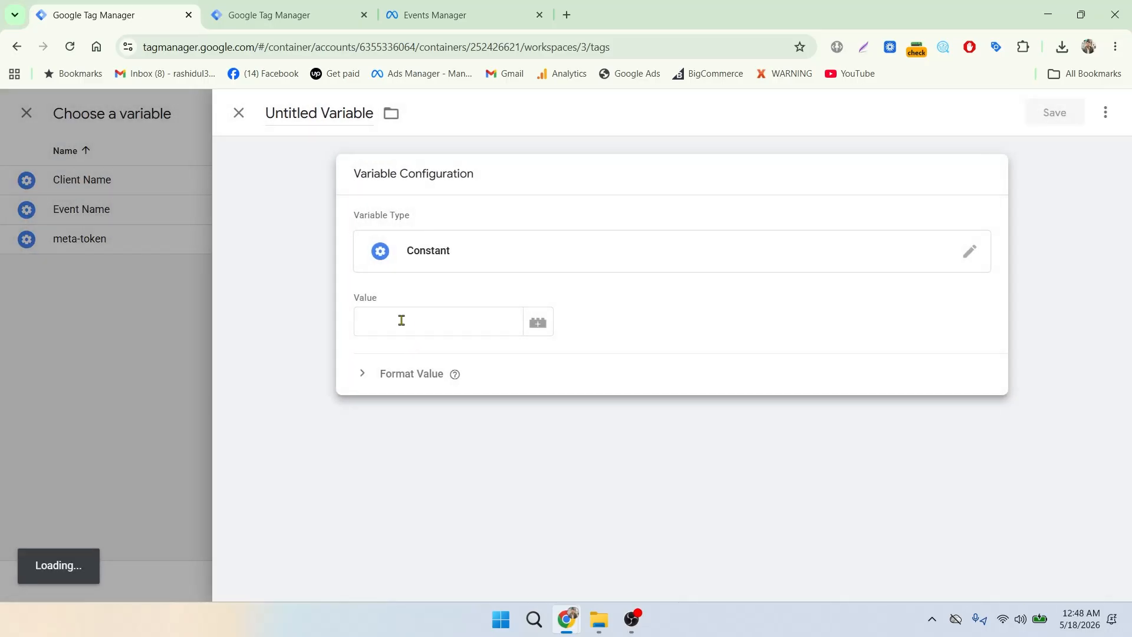
click(381, 321)
key(ctrl+v)
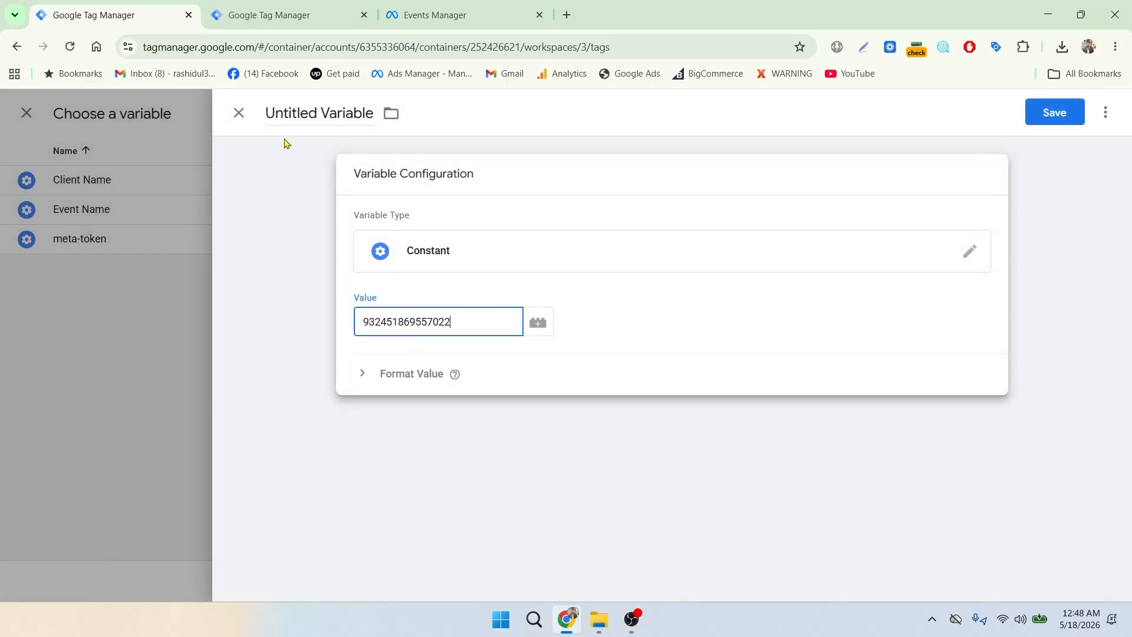
Name the variable meta-pixel and save it into the Facebook Pixel ID field.
drag(374, 115, 267, 121)
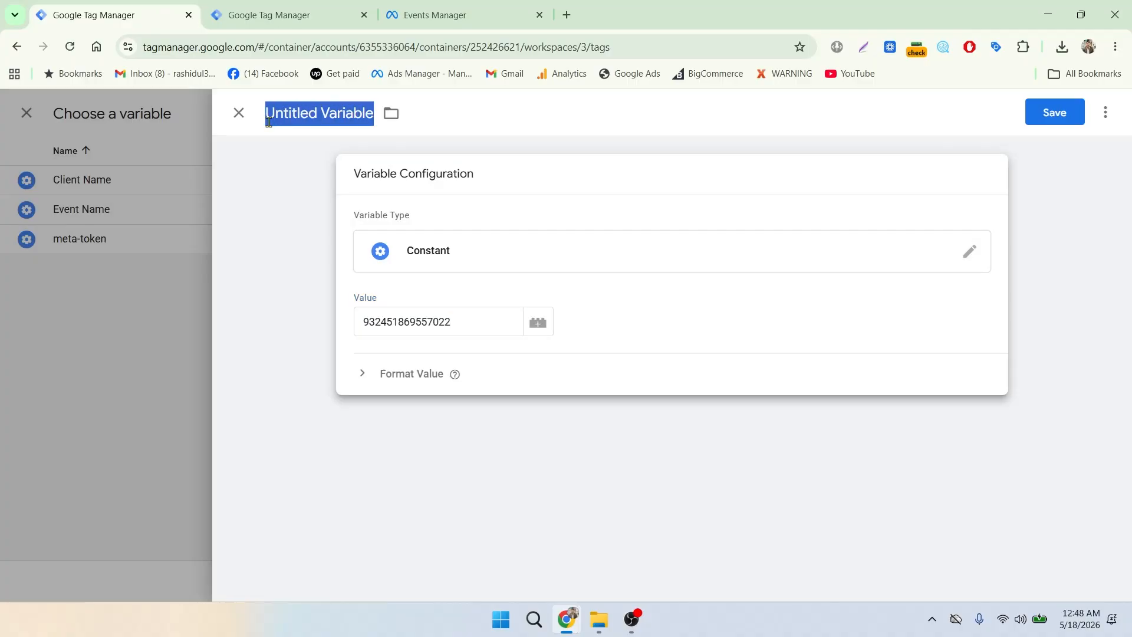
key(BackSpace)
text(meta-pixel)
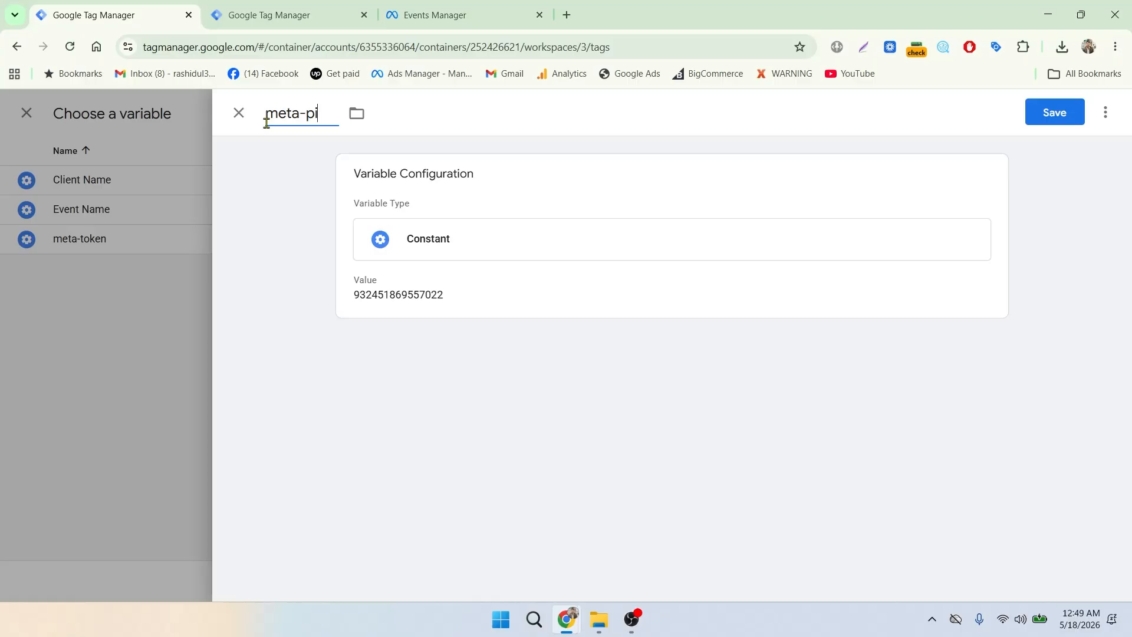
click(1061, 118)
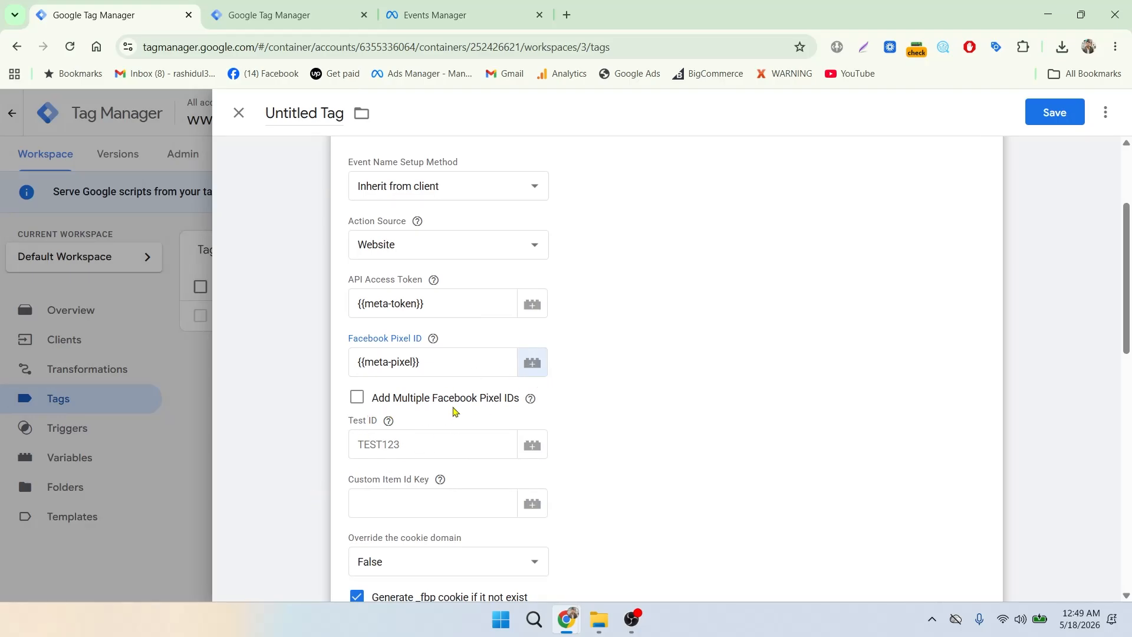
Disable Event Enhancement for the tag, leaving _fbp cookie generation enabled.
scroll(463, 419, down, 2)
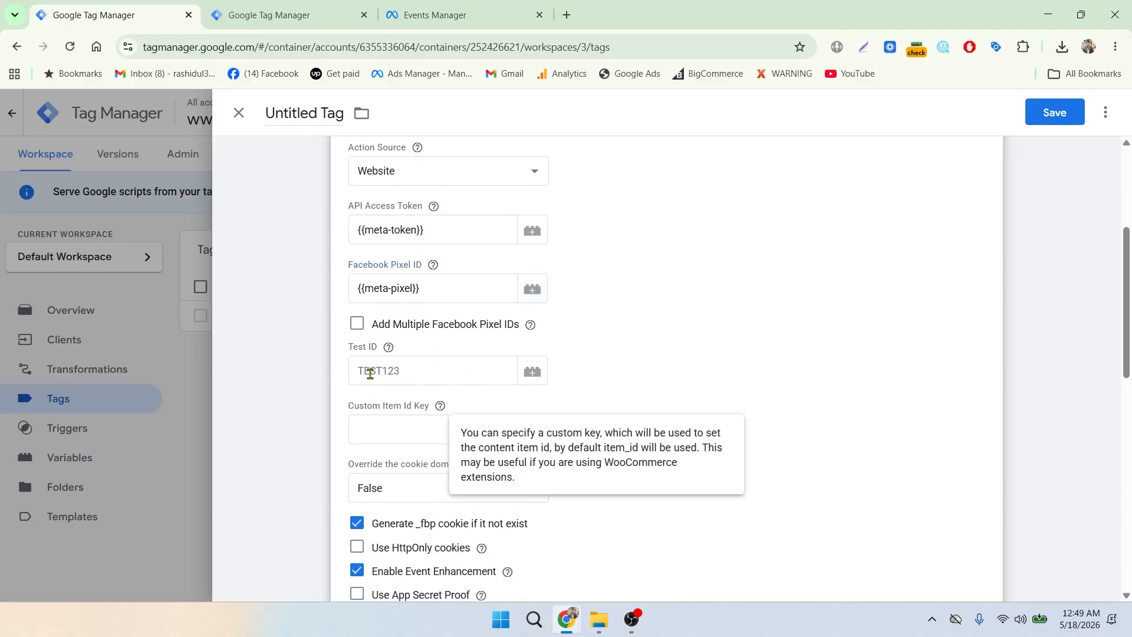
mouse_move(405, 371)
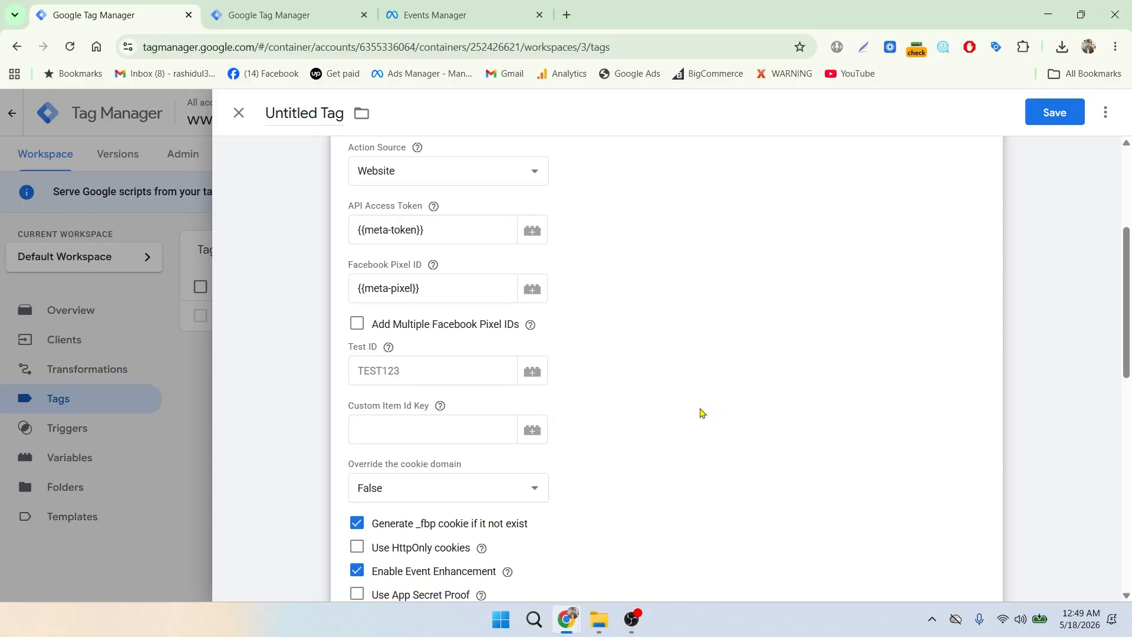
scroll(677, 389, down, 3)
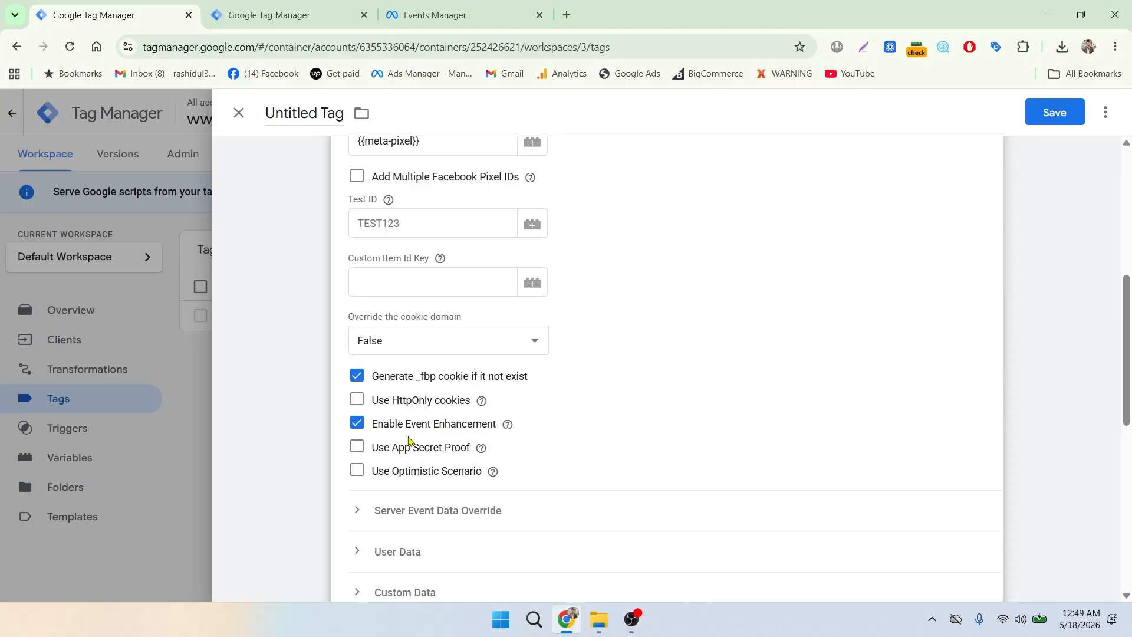
click(356, 423)
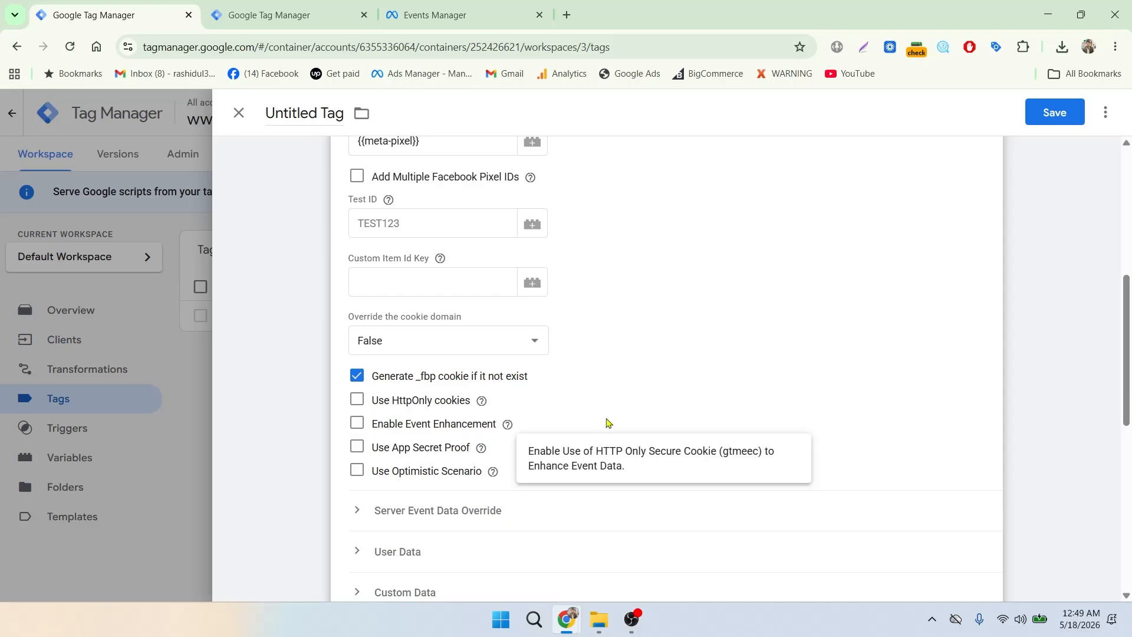
Open the documentation linked under Server Event Data Override, view the Server Event Parameters page, and return to the tag.
scroll(626, 364, down, 4)
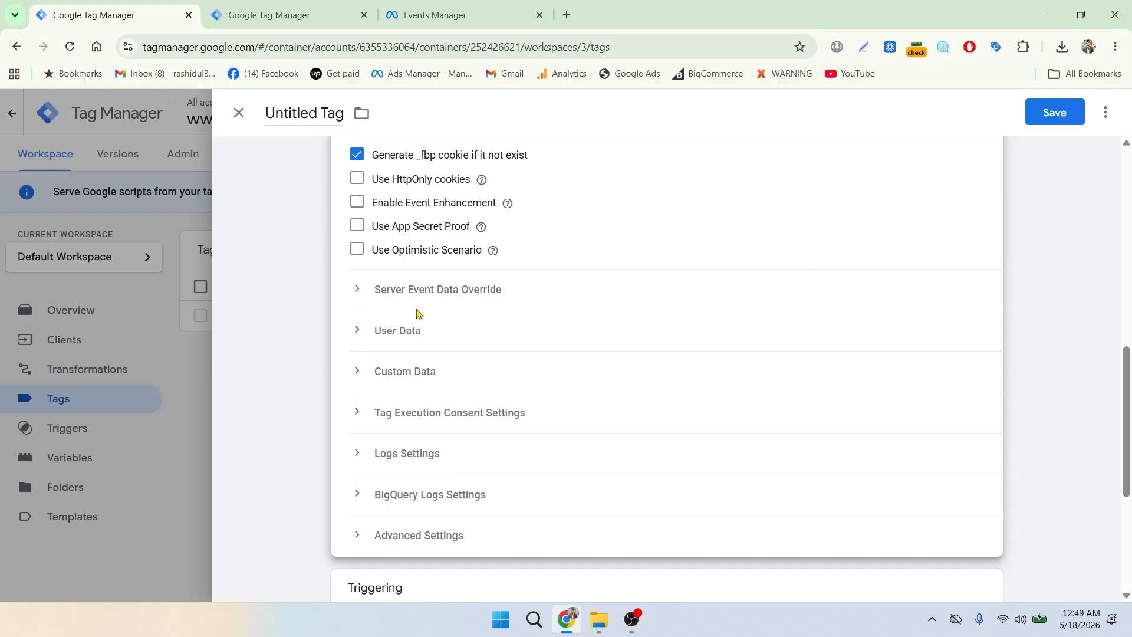
click(367, 296)
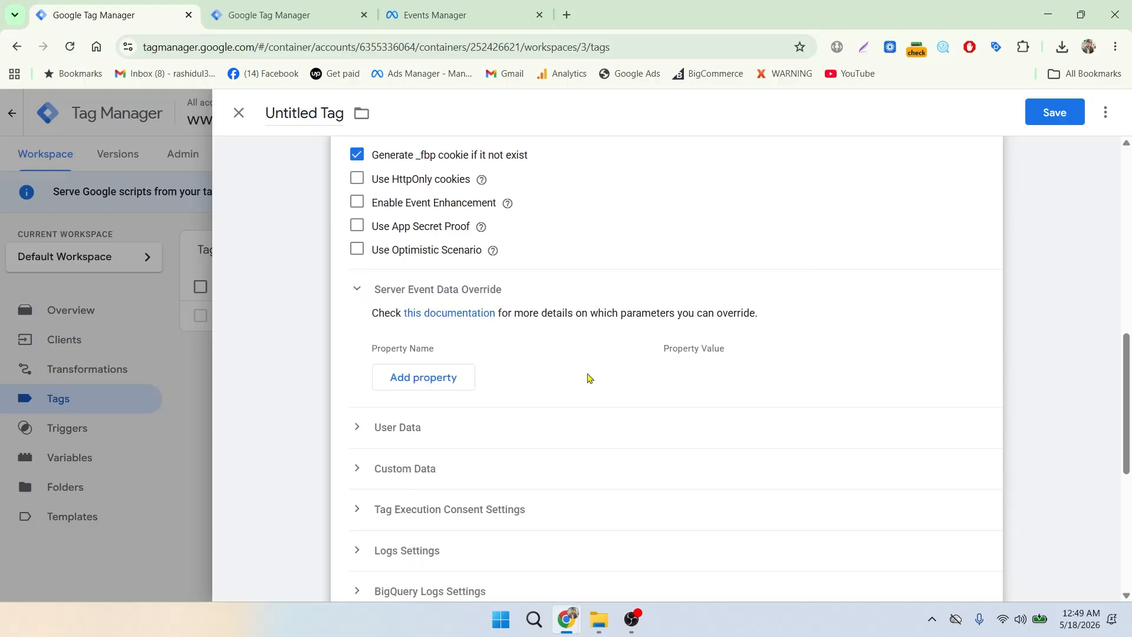
right_click(463, 316)
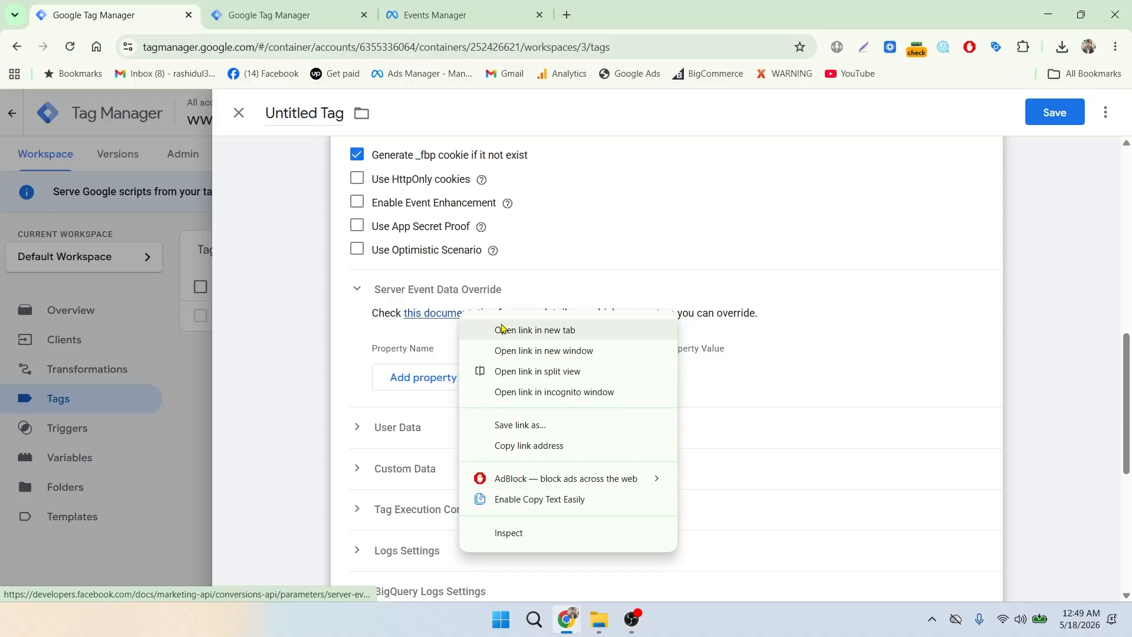
click(502, 329)
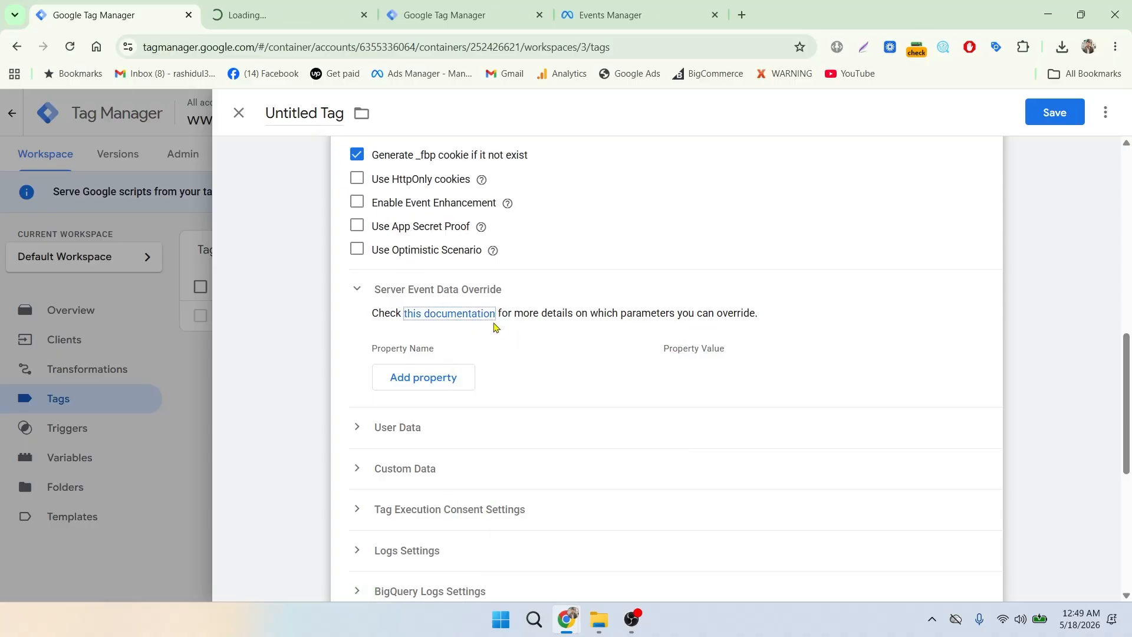
click(445, 303)
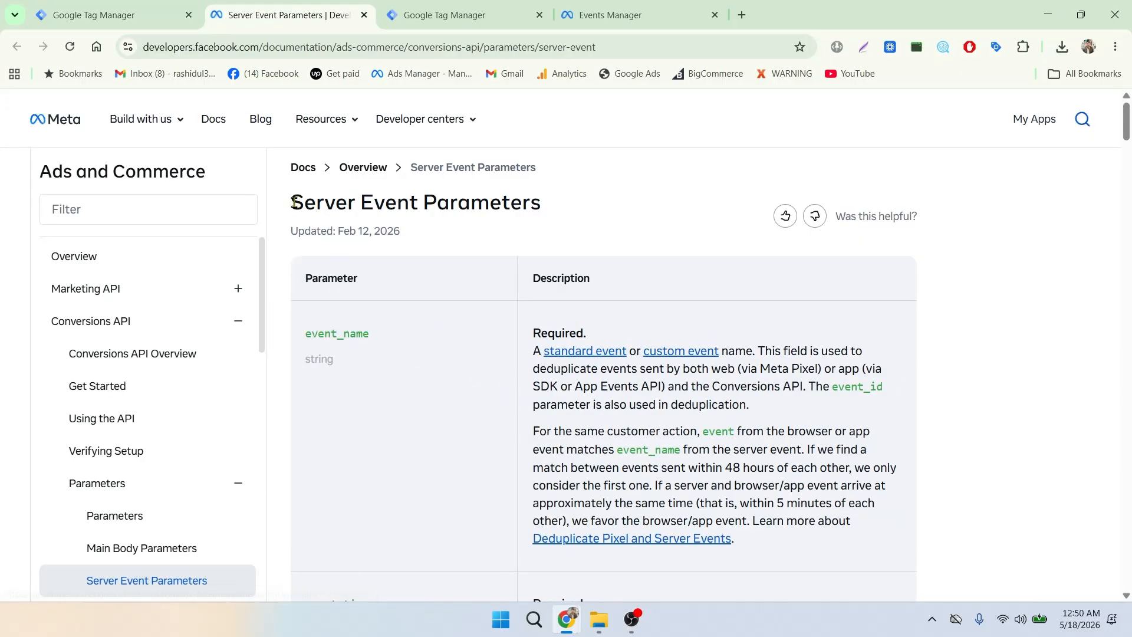
drag(295, 202, 565, 216)
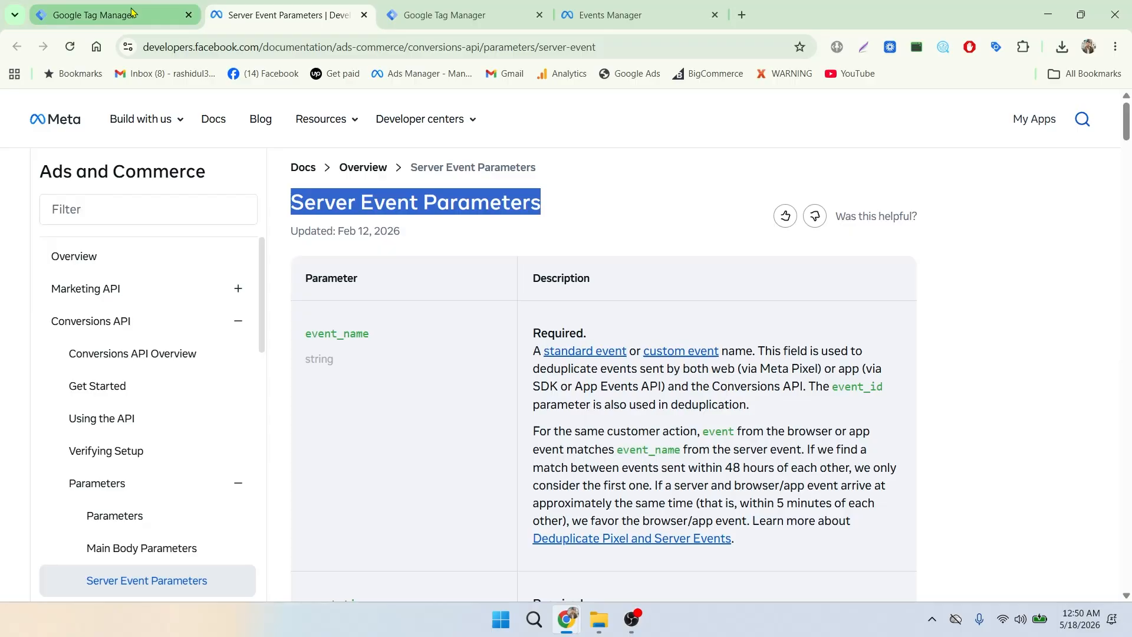
click(132, 12)
Expand the tag's User Data and Custom Data sections and review their property options.
scroll(541, 367, down, 2)
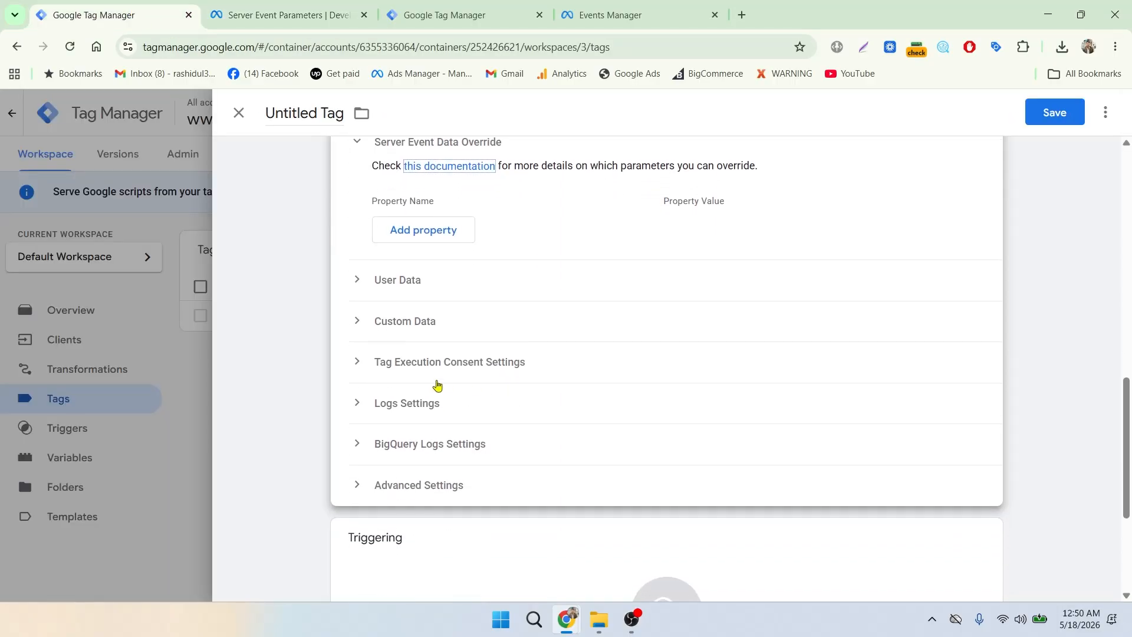
click(354, 280)
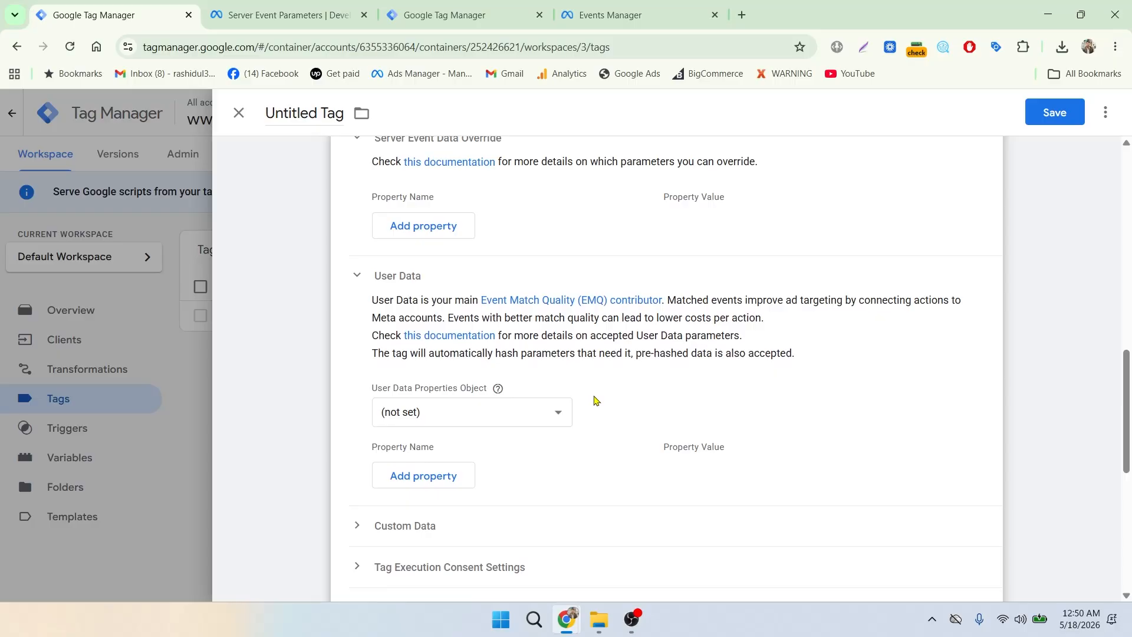
scroll(592, 399, down, 2)
scroll(592, 399, up, 1)
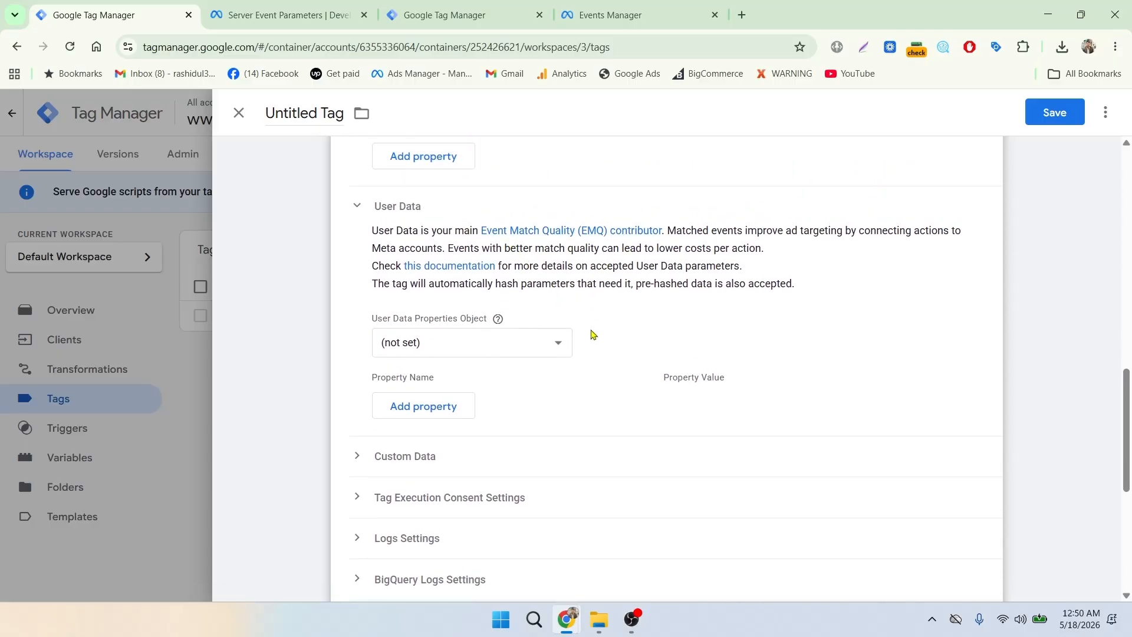
scroll(593, 335, down, 1)
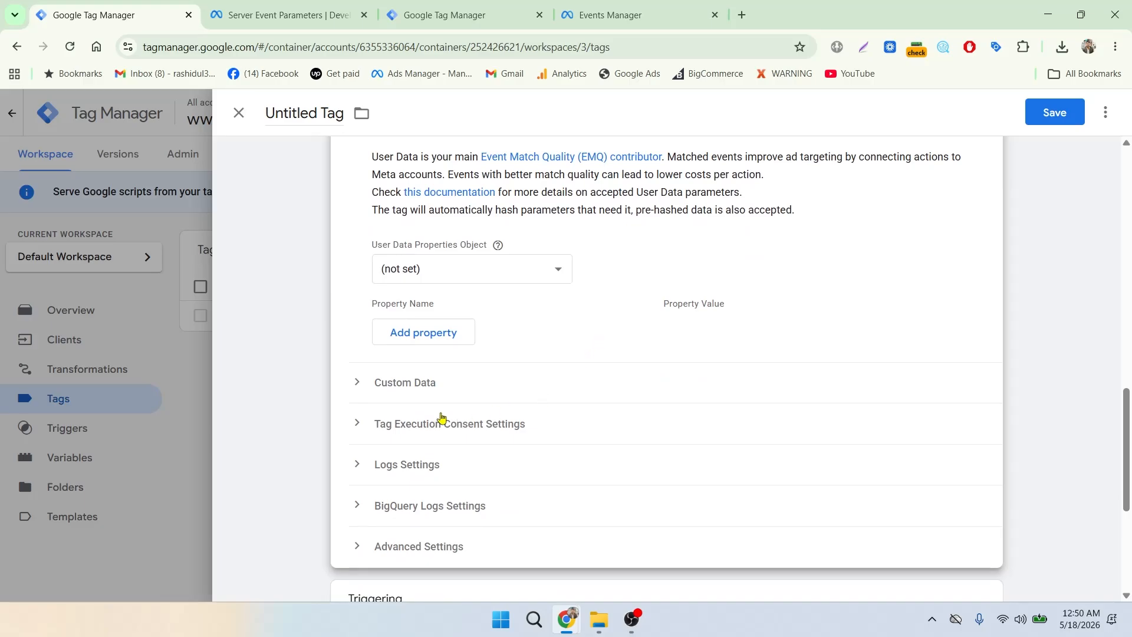
click(364, 384)
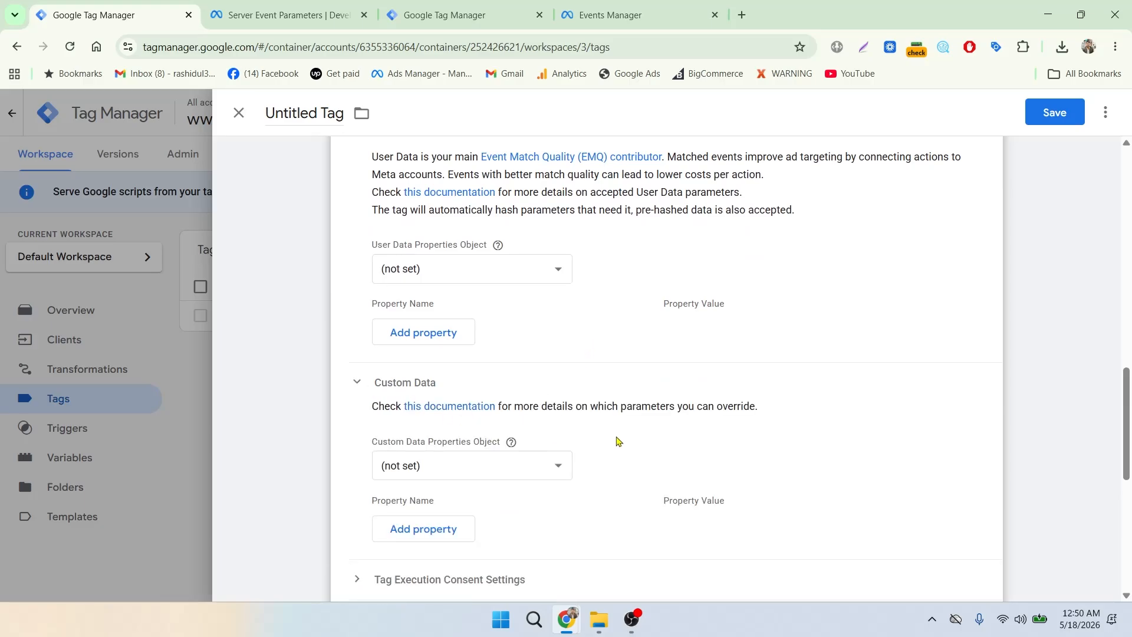
scroll(617, 440, down, 3)
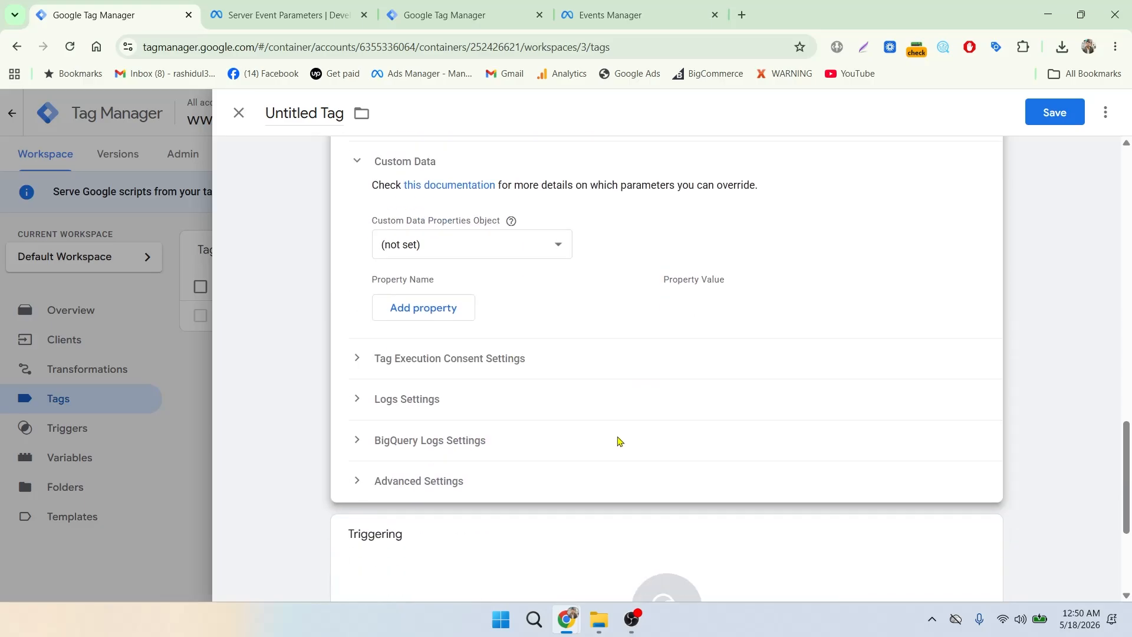
Review the Tag Execution Consent Settings and the Additional Tag Metadata options within Advanced Settings.
click(357, 360)
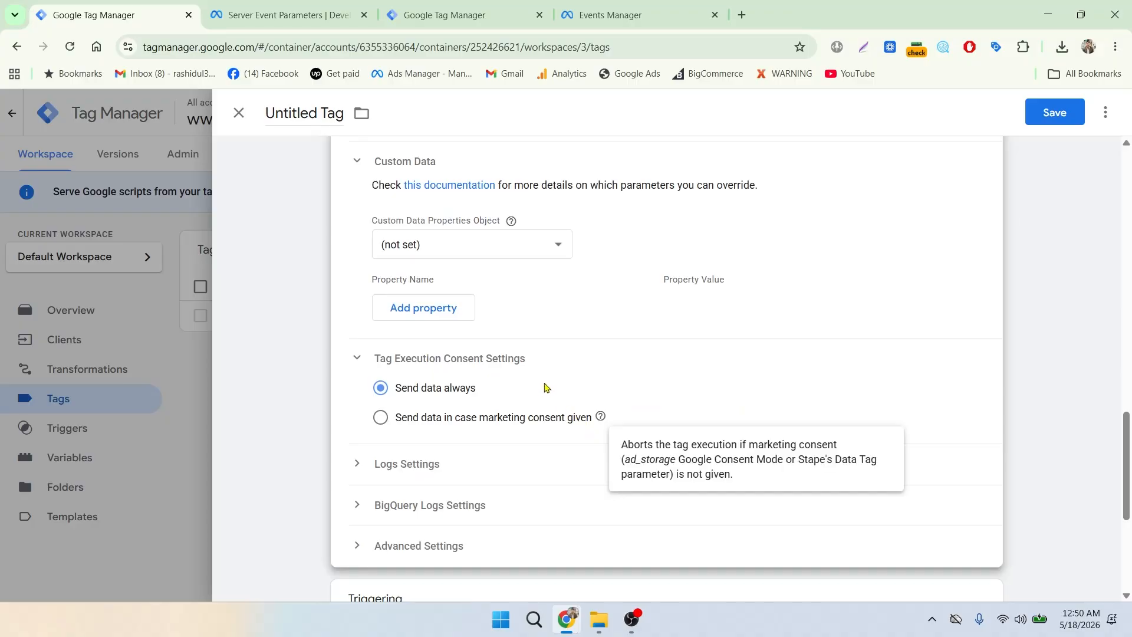
scroll(545, 388, down, 2)
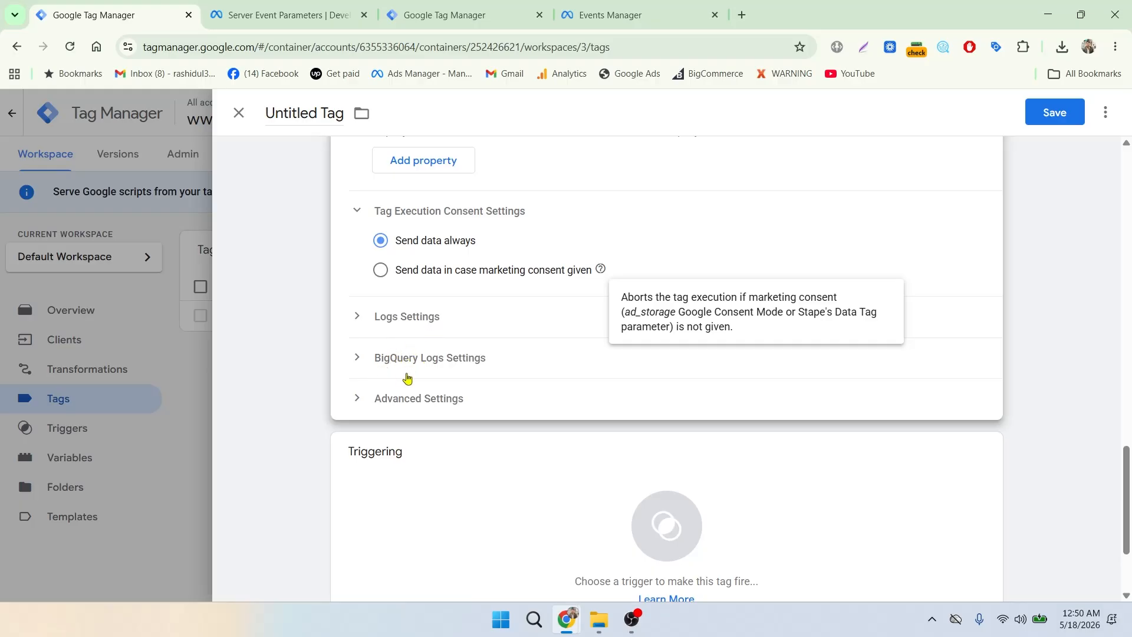
click(395, 400)
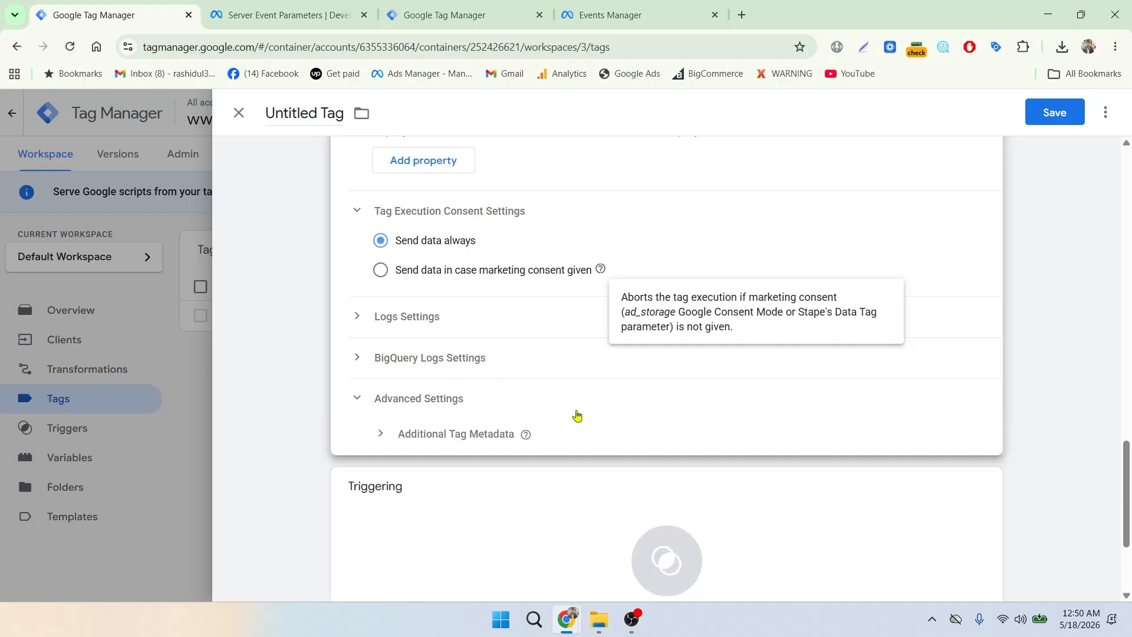
click(383, 435)
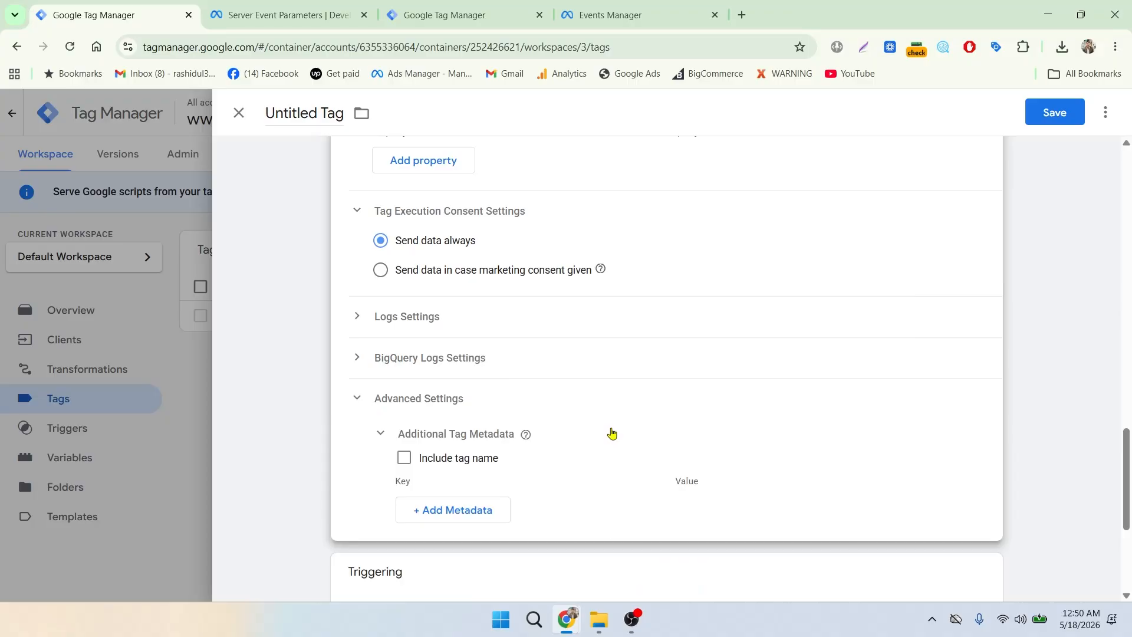
scroll(611, 434, up, 1)
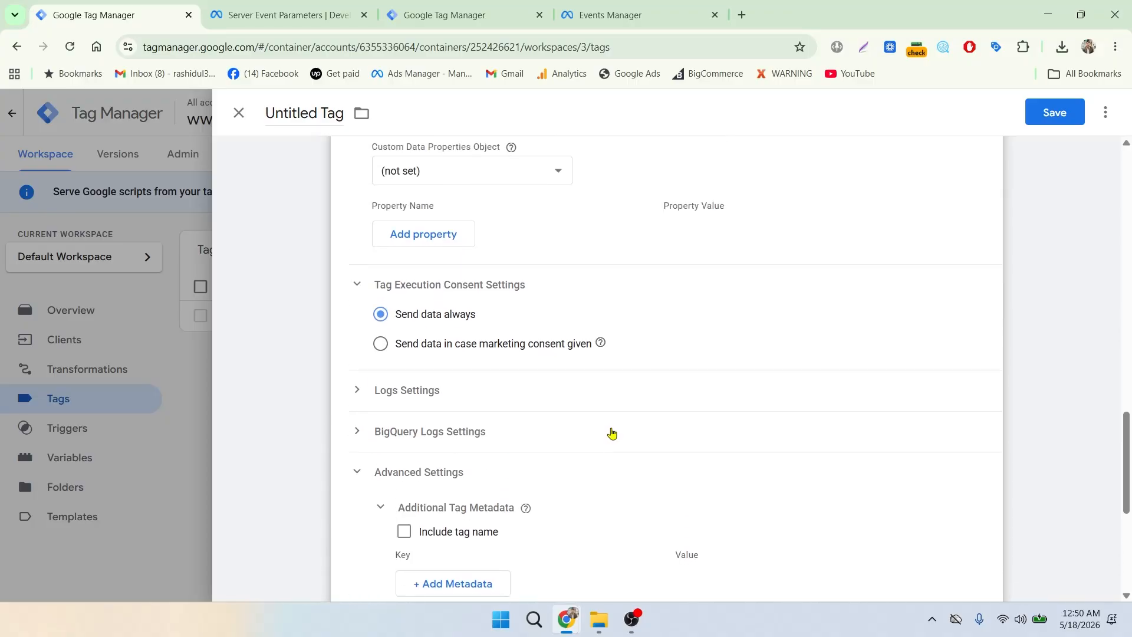
scroll(611, 433, up, 5)
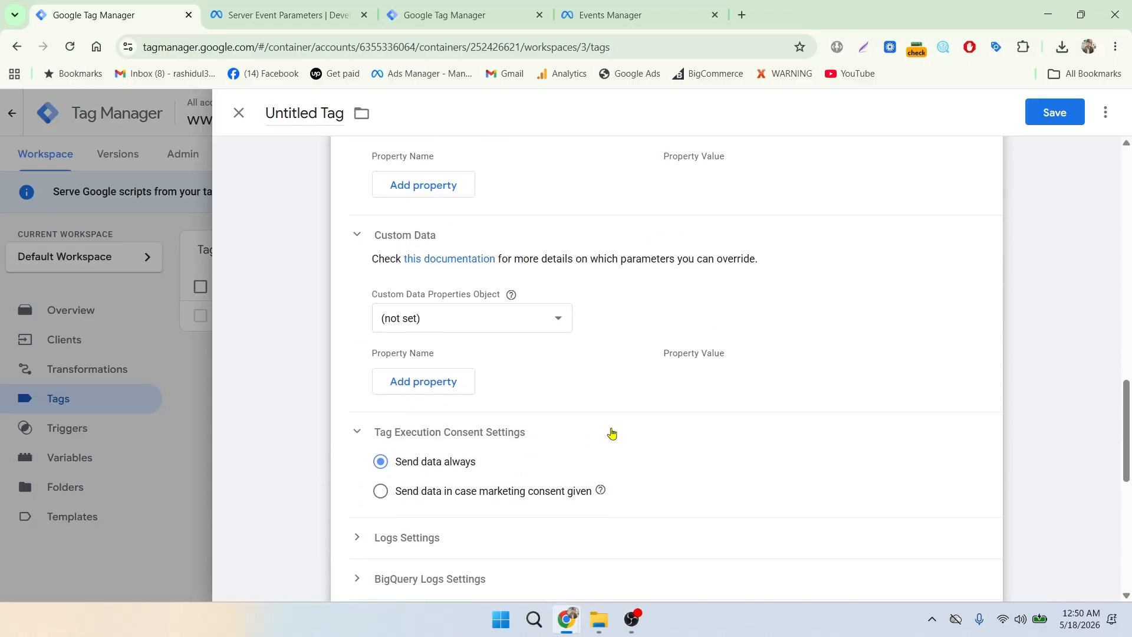
Assign the GA4_Client trigger to the Facebook Conversion API tag.
scroll(611, 433, down, 8)
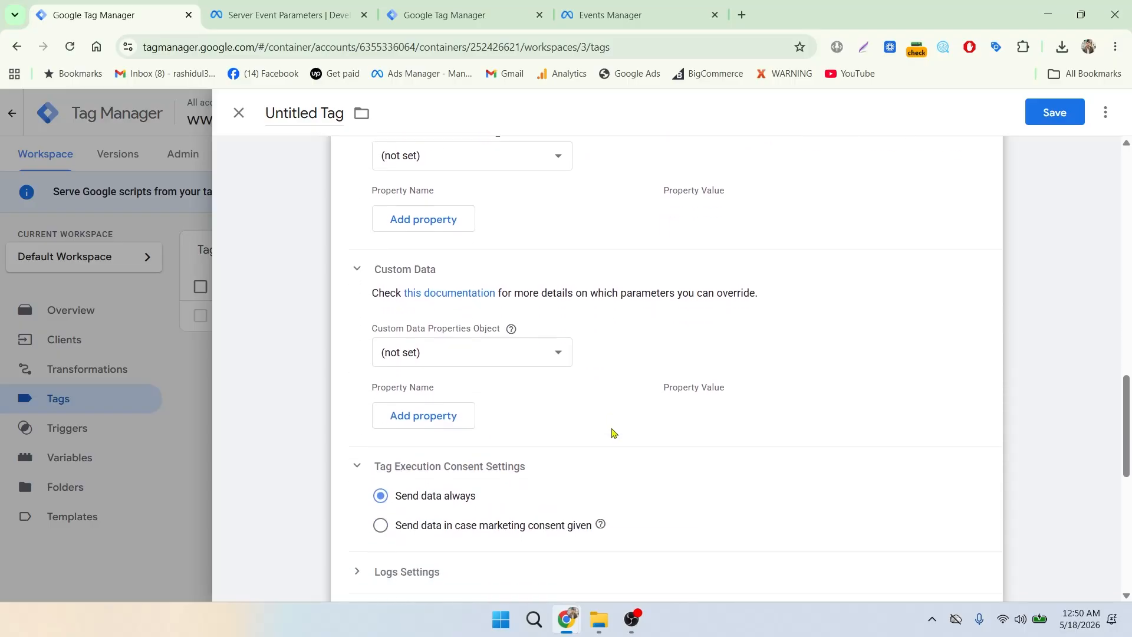
scroll(611, 433, down, 1)
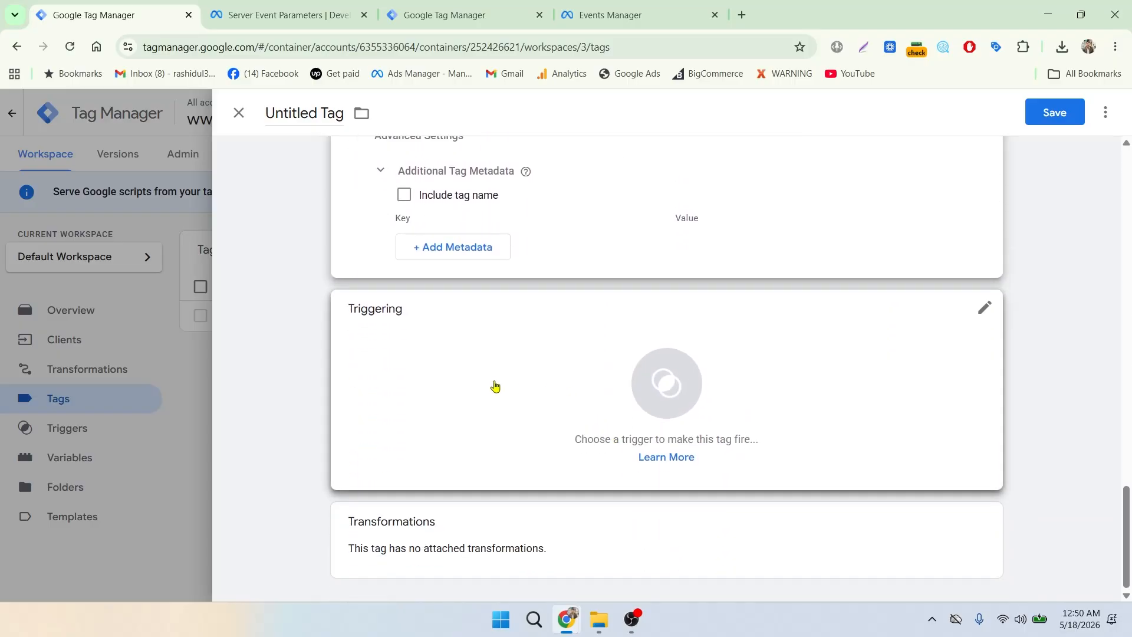
click(495, 385)
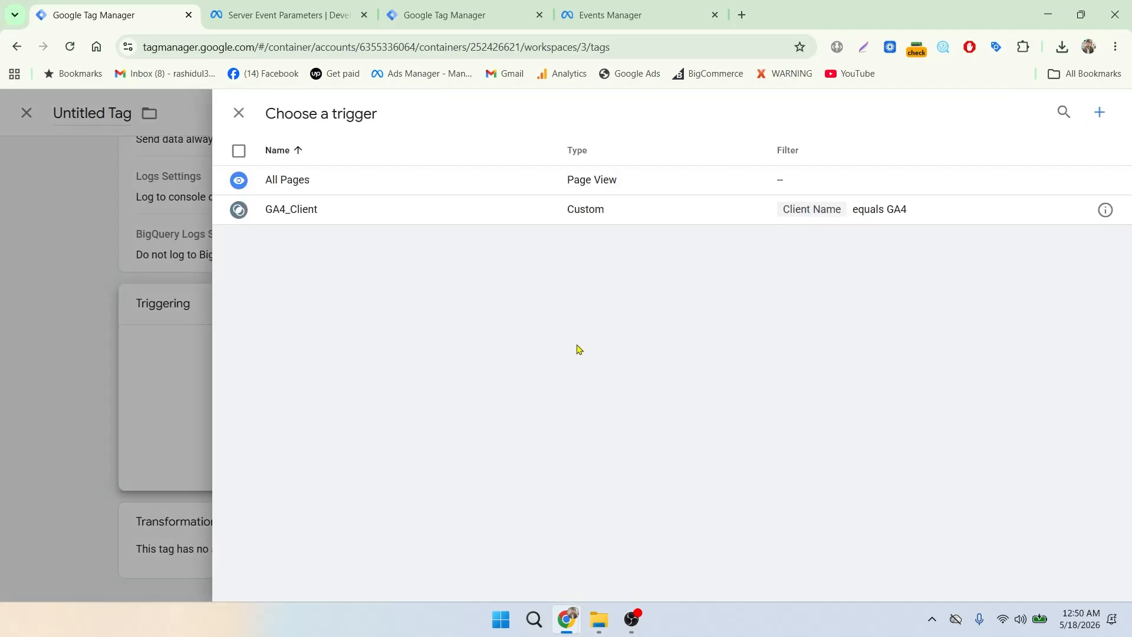
click(347, 220)
scroll(456, 400, up, 3)
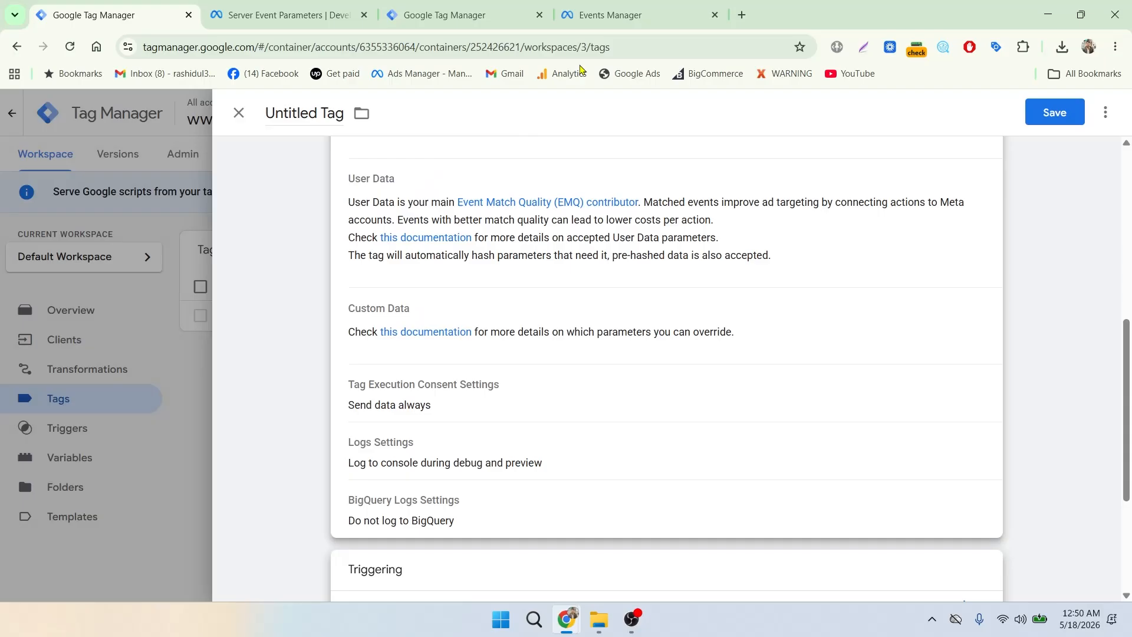
Switch to Meta Events Manager and copy the server test event code from the Website channel of Marf Digital's test events.
click(615, 13)
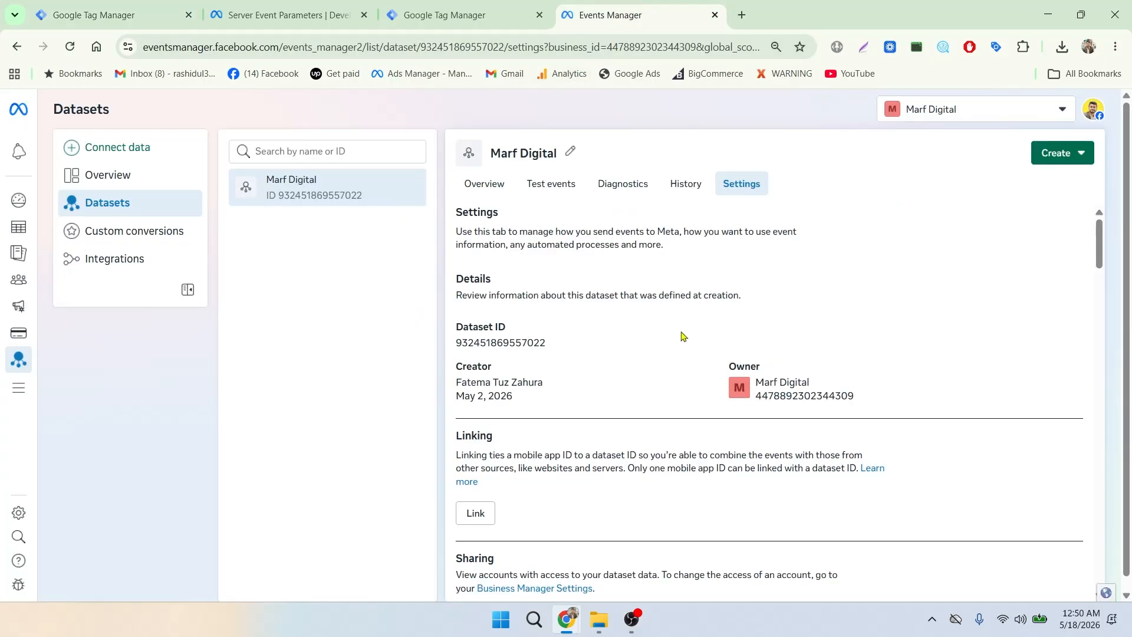
scroll(629, 328, down, 11)
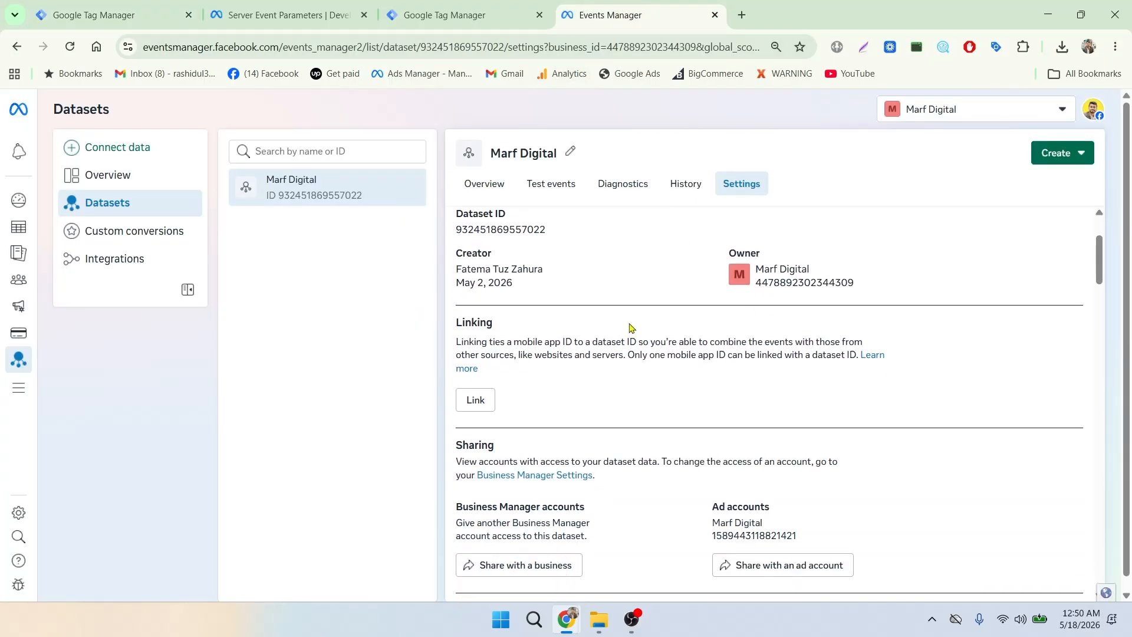
scroll(629, 325, up, 3)
scroll(629, 325, up, 8)
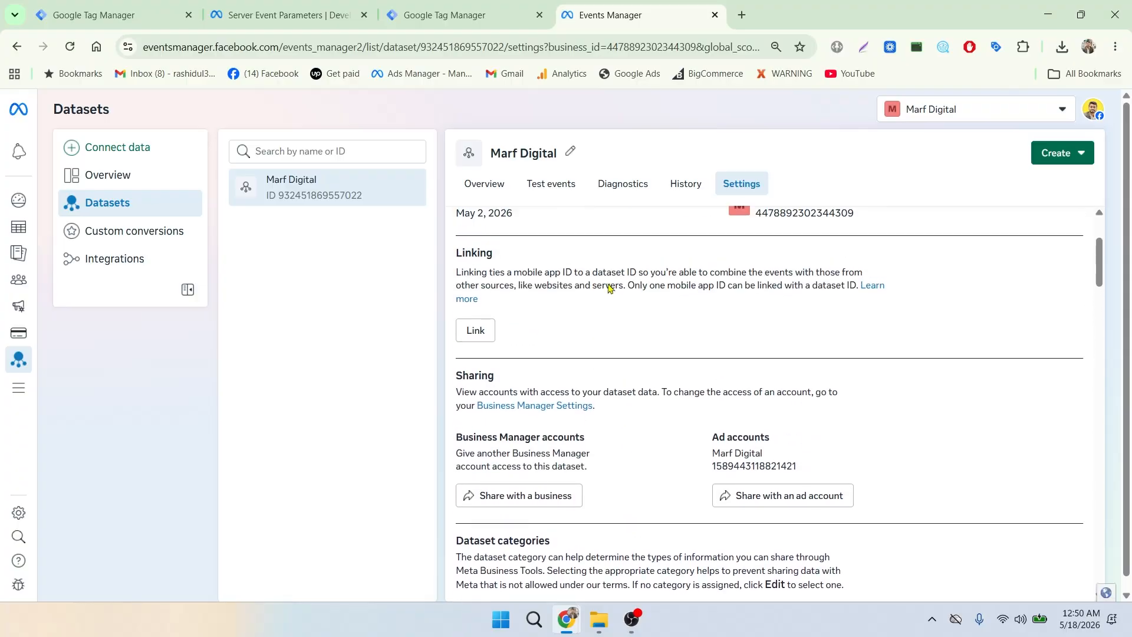
click(551, 184)
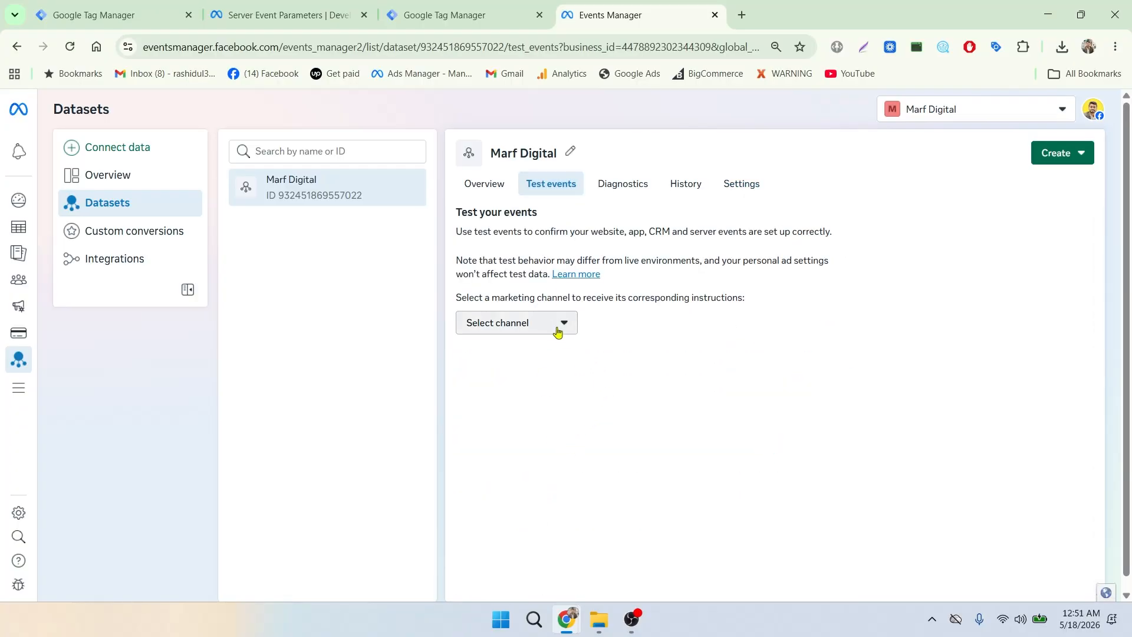
click(543, 324)
click(514, 355)
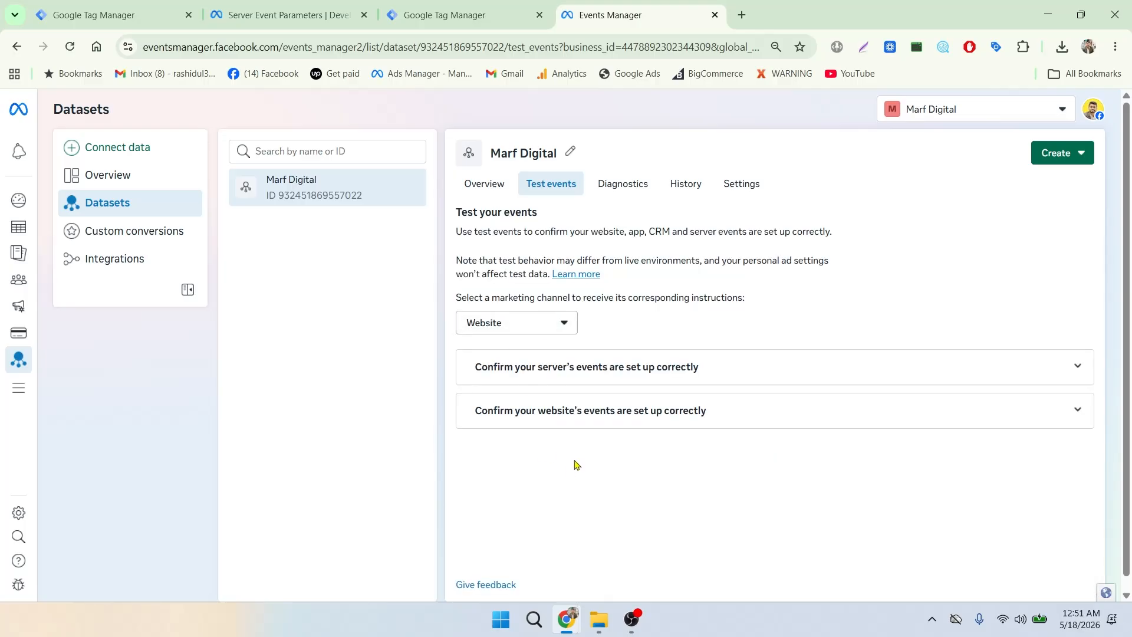
click(593, 367)
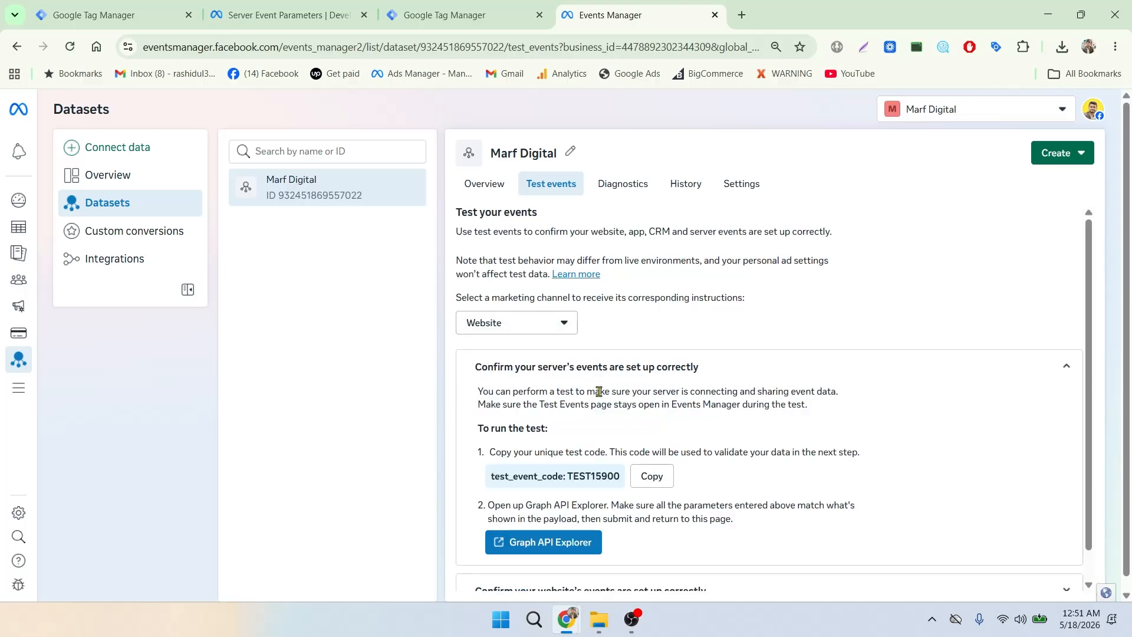
click(647, 477)
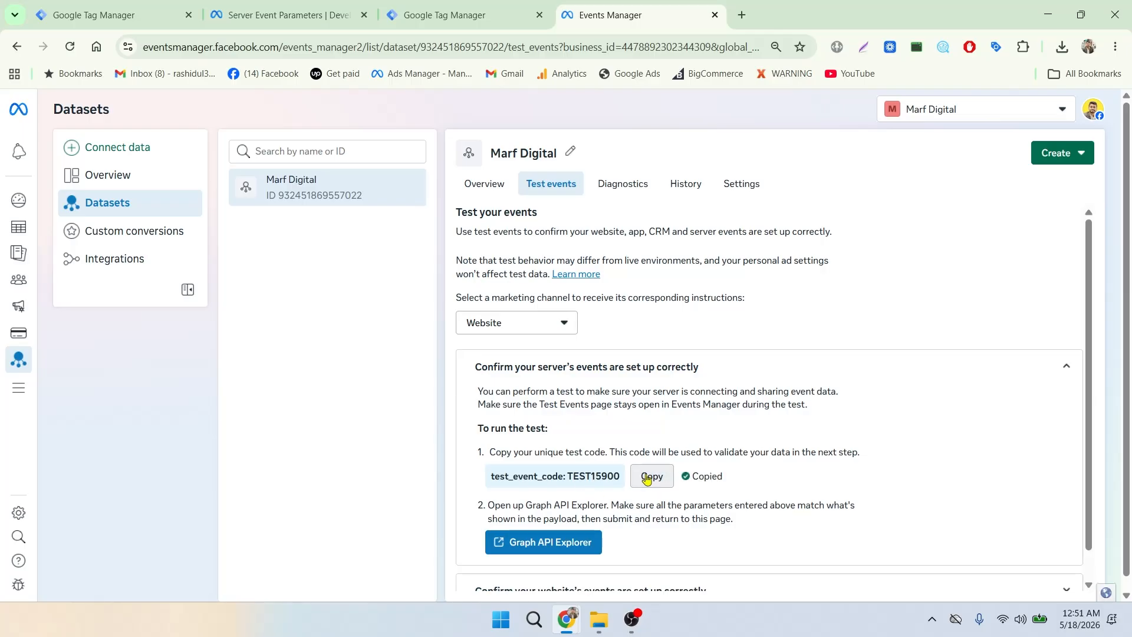
Return to the server container tag and paste the copied test event code as its Test ID.
click(448, 15)
click(292, 15)
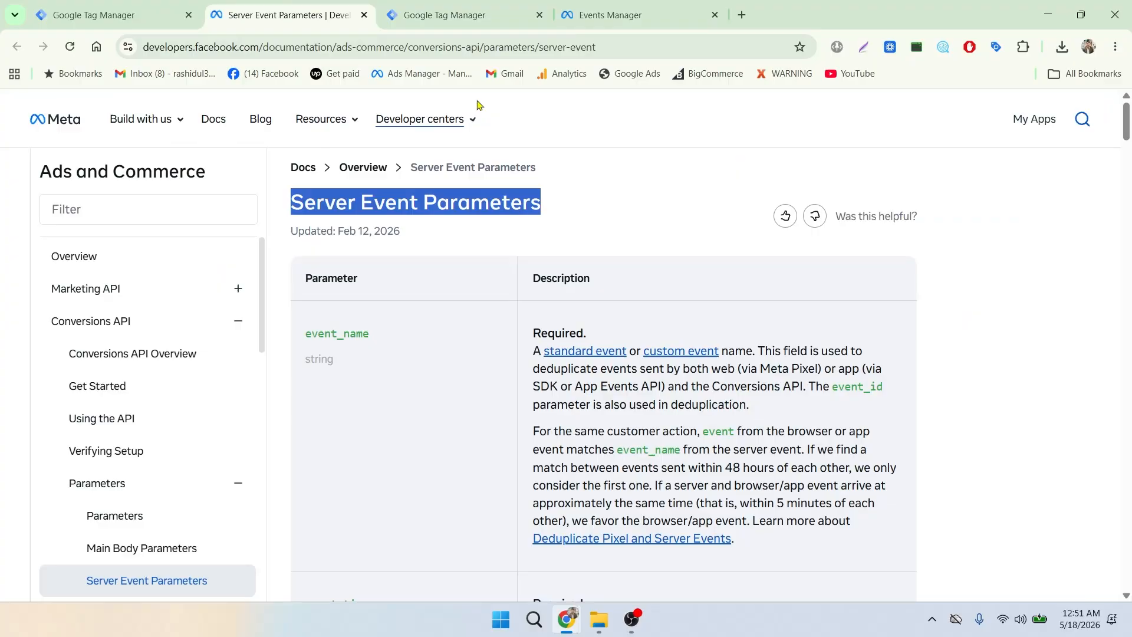
click(463, 14)
click(94, 15)
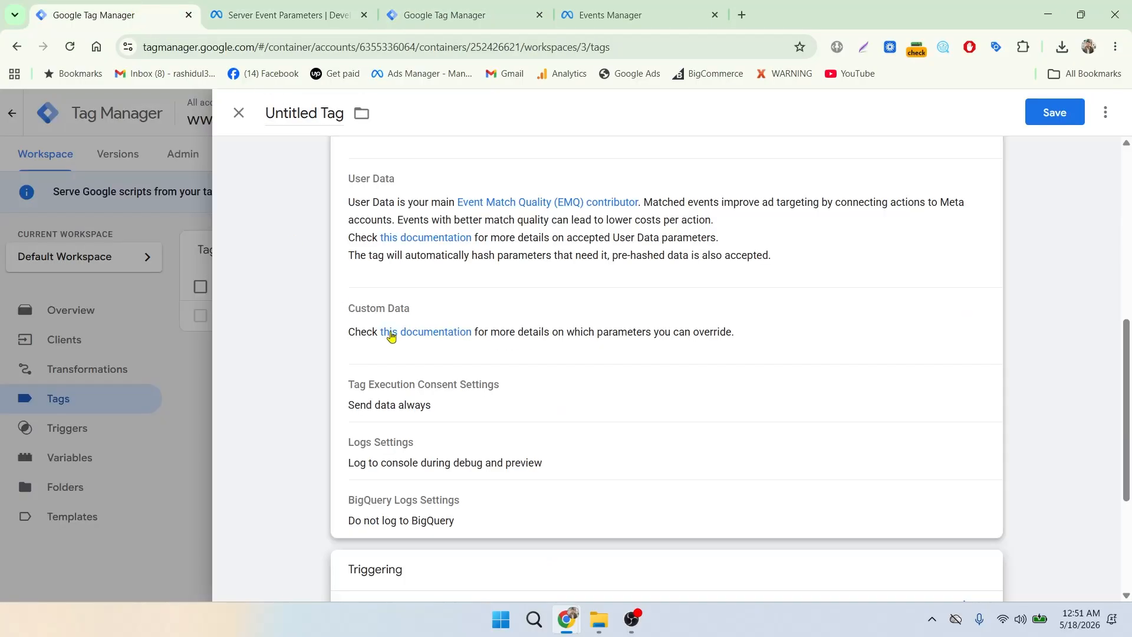
scroll(487, 332, up, 3)
scroll(487, 332, up, 5)
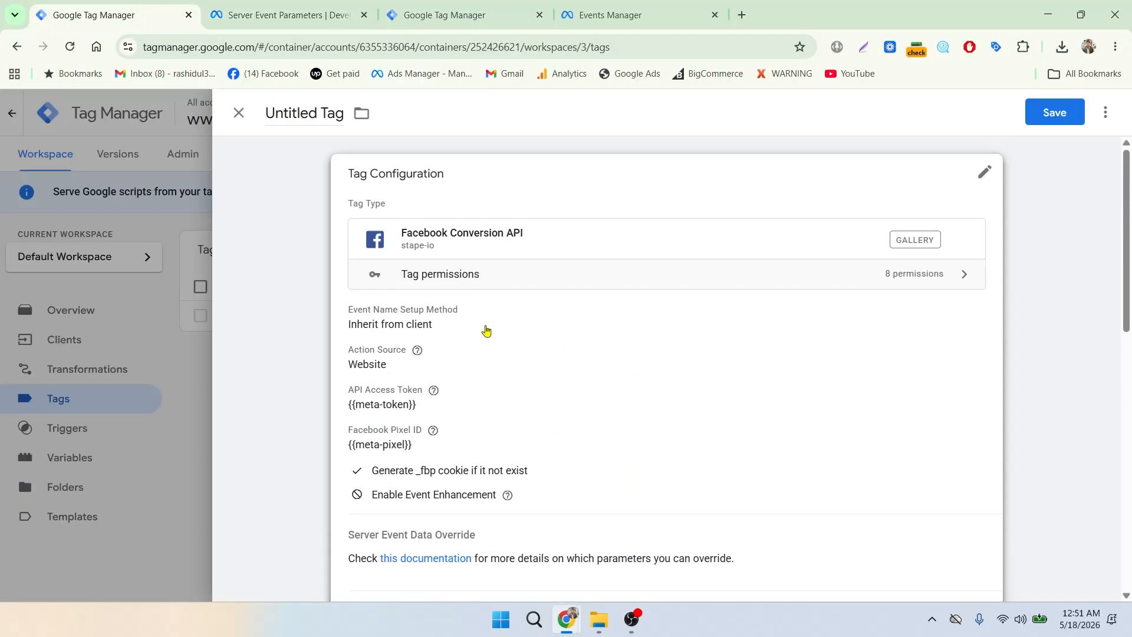
click(546, 396)
scroll(546, 395, down, 4)
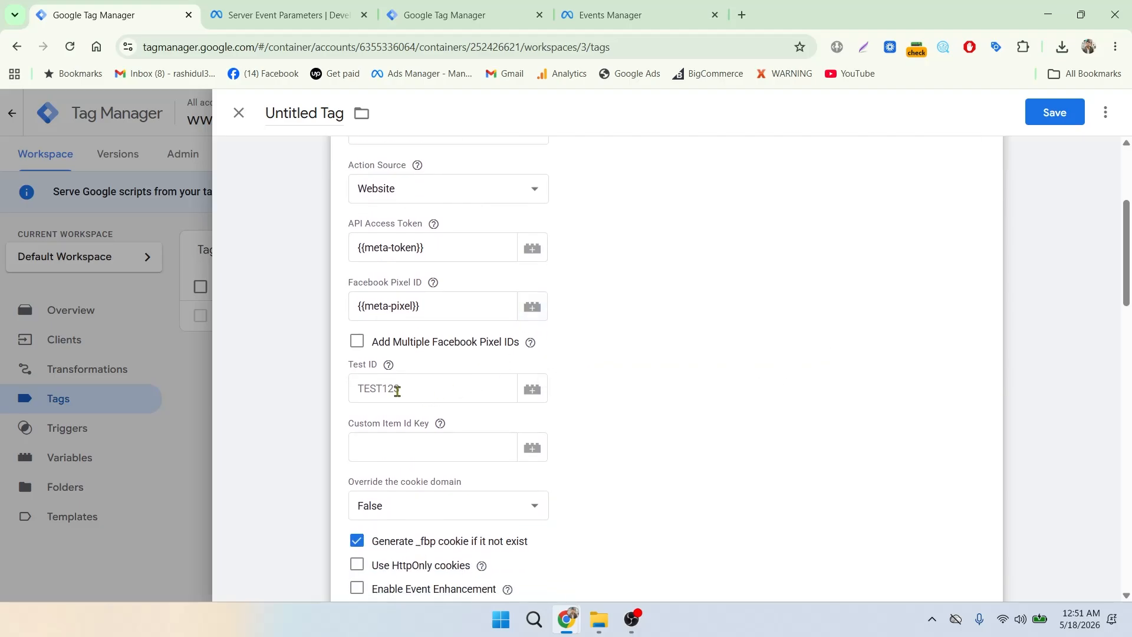
click(395, 390)
key(ctrl+v)
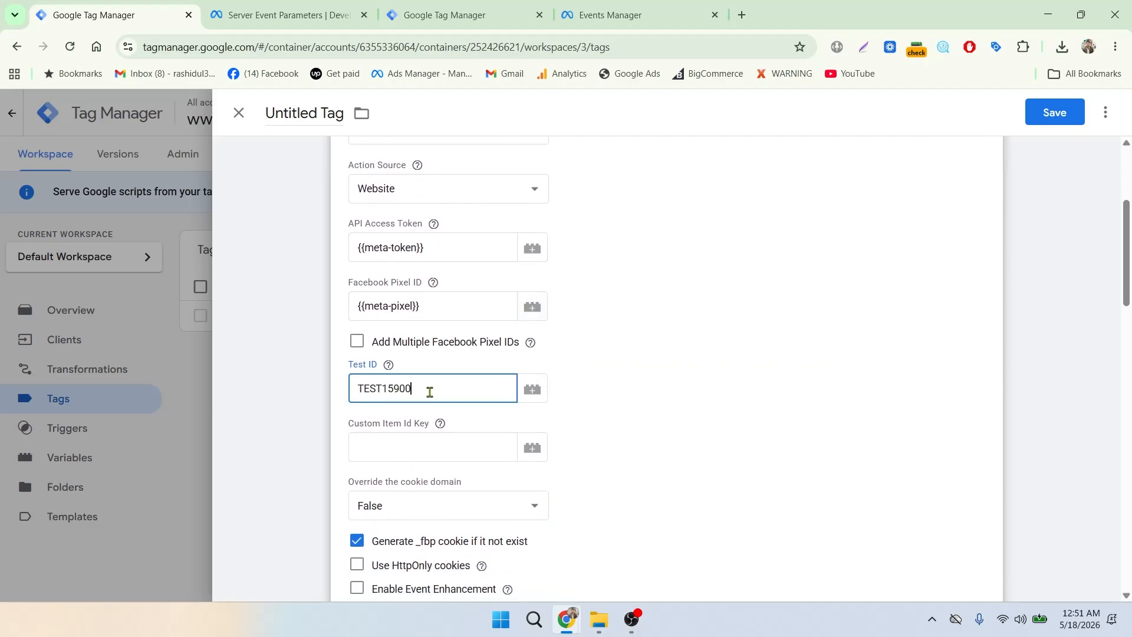
scroll(687, 408, down, 4)
scroll(688, 411, down, 2)
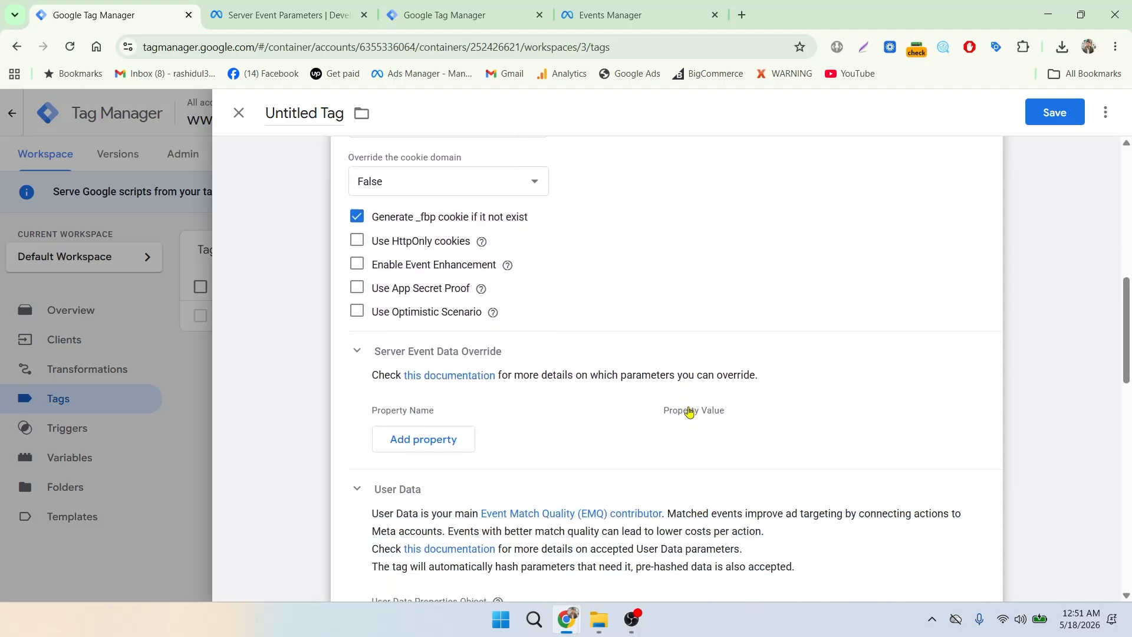
Name the Facebook Conversion API tag Meta-CAPI and save it in the server container.
scroll(688, 411, up, 10)
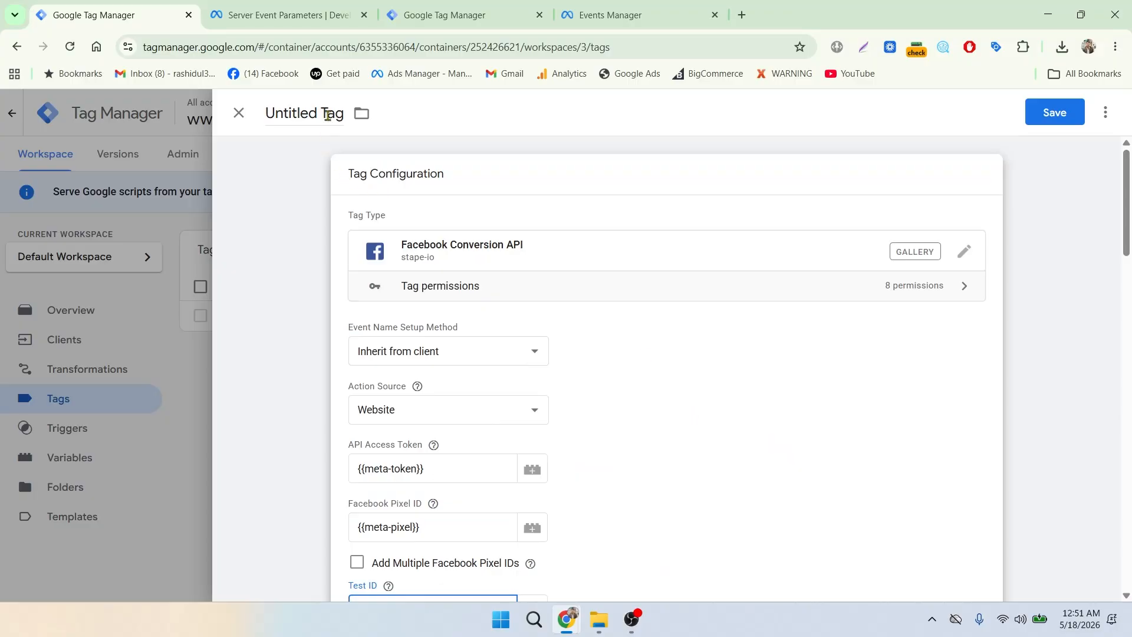
click(362, 113)
click(337, 112)
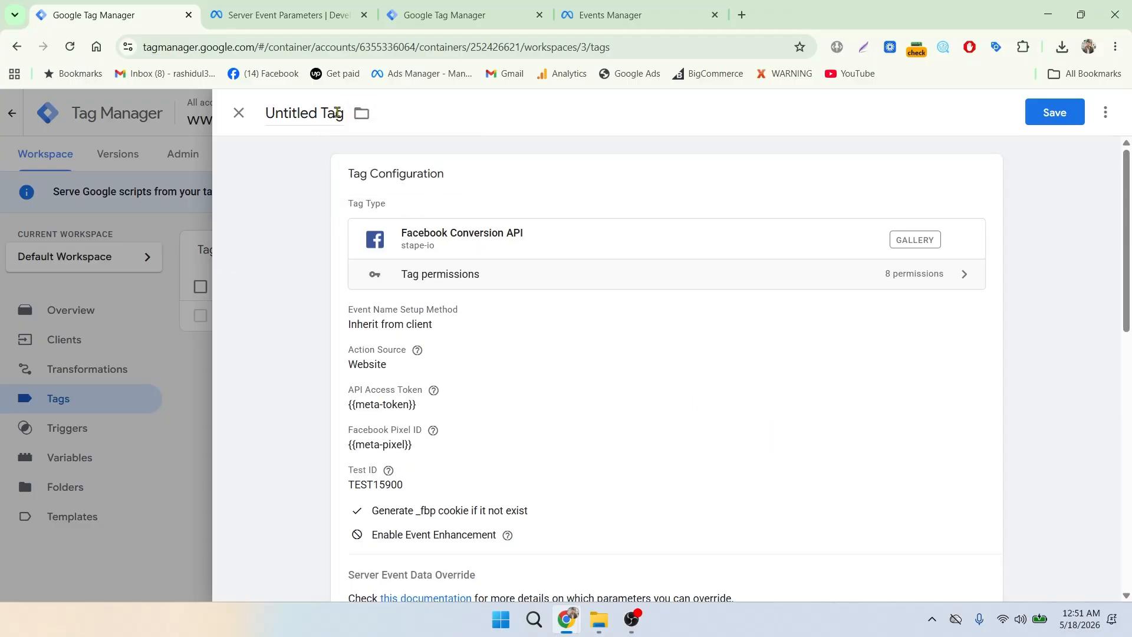
click(342, 112)
key(BackSpace)
key(BackSpace)
key(BackSpace)
key(BackSpace)
key(BackSpace)
key(BackSpace)
key(BackSpace)
key(BackSpace)
key(BackSpace)
key(BackSpace)
key(BackSpace)
key(BackSpace)
text(Meta-)
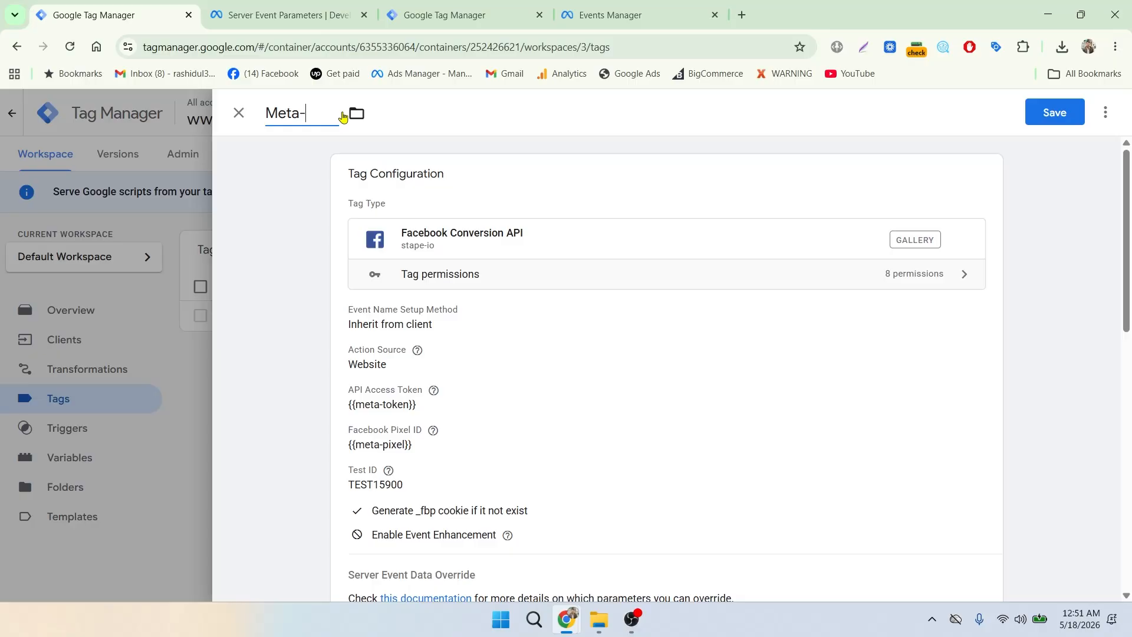
text(CAPO)
key(BackSpace)
scroll(804, 196, down, 9)
scroll(861, 154, up, 4)
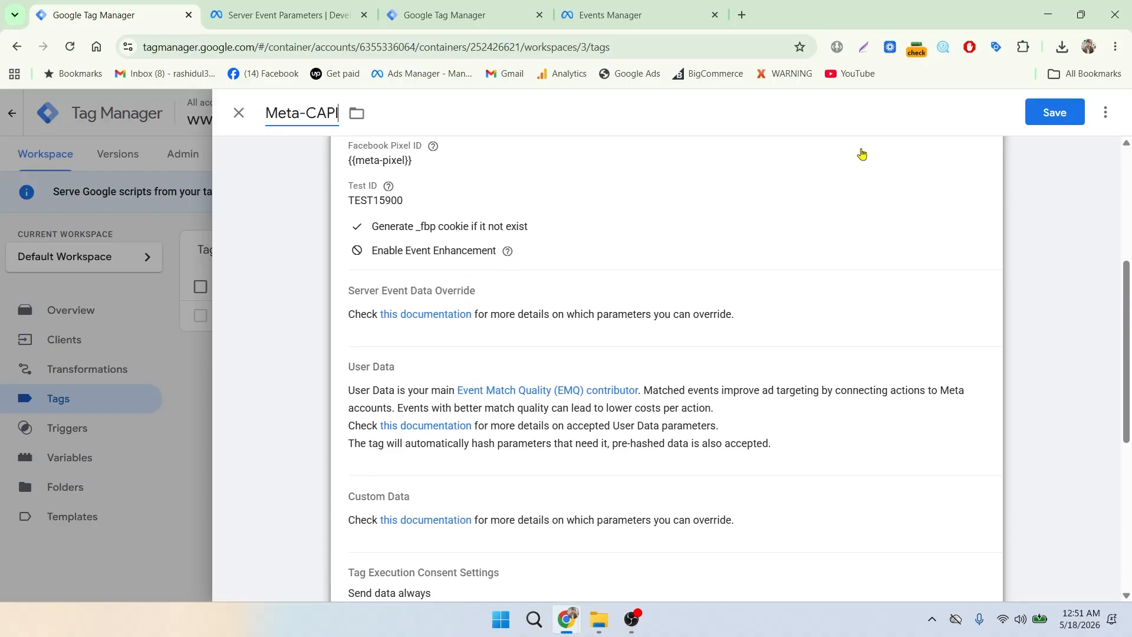
scroll(861, 154, up, 1)
click(1054, 112)
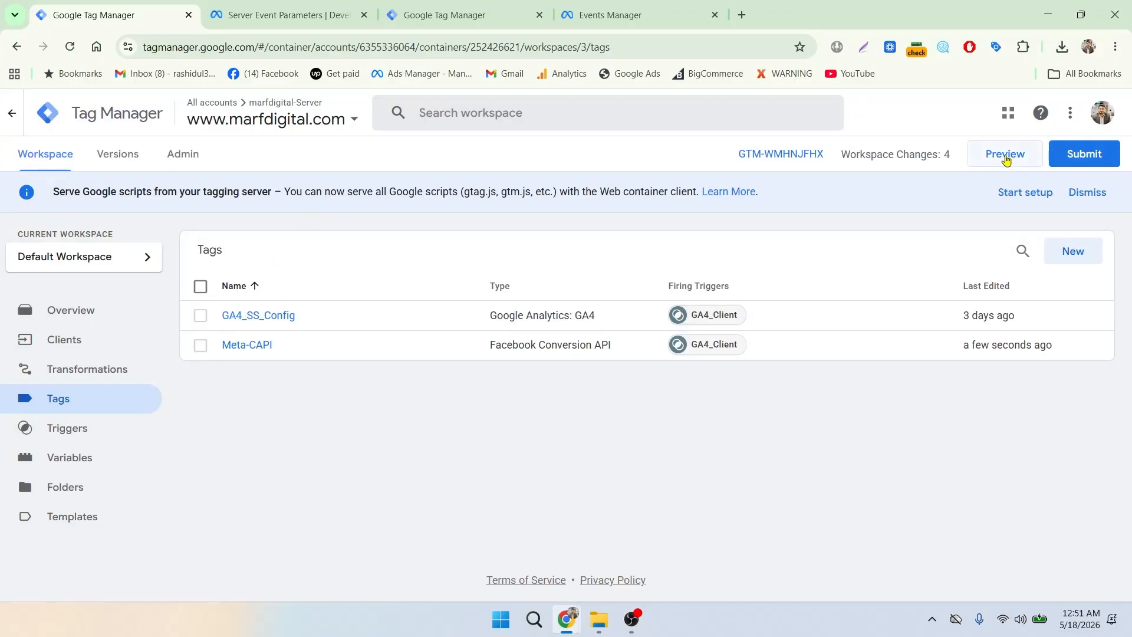
click(1006, 156)
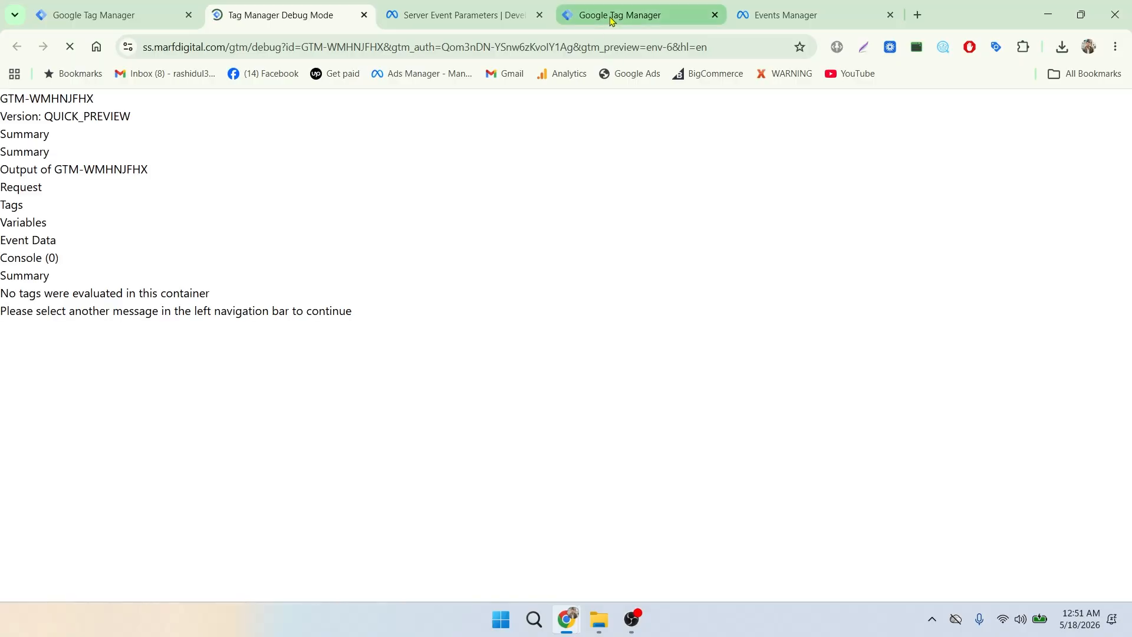
click(613, 18)
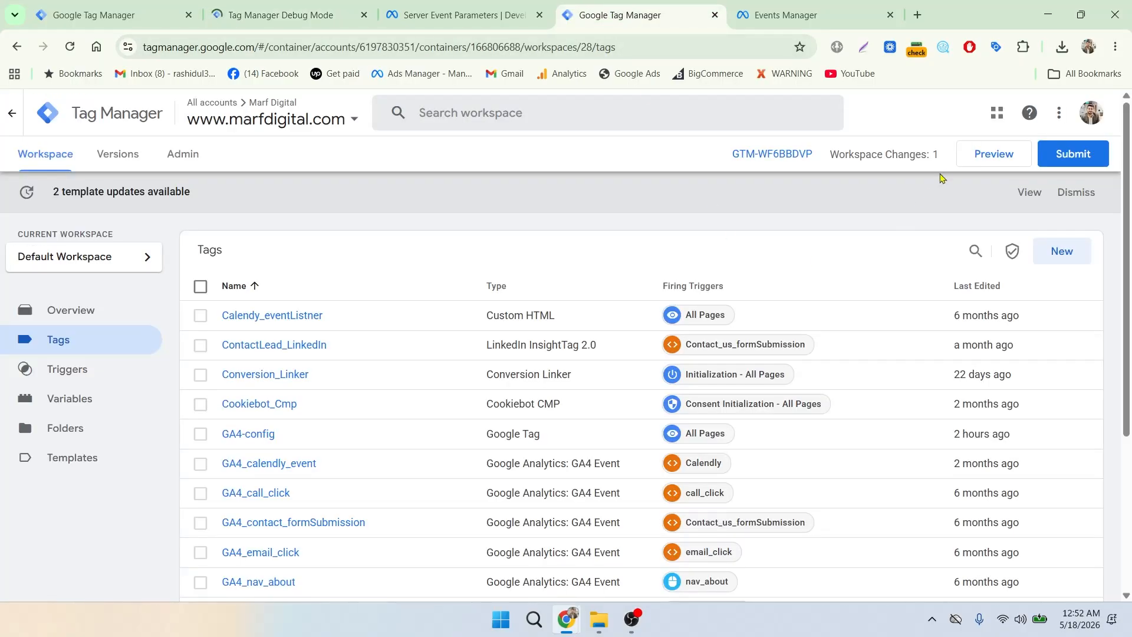
click(988, 154)
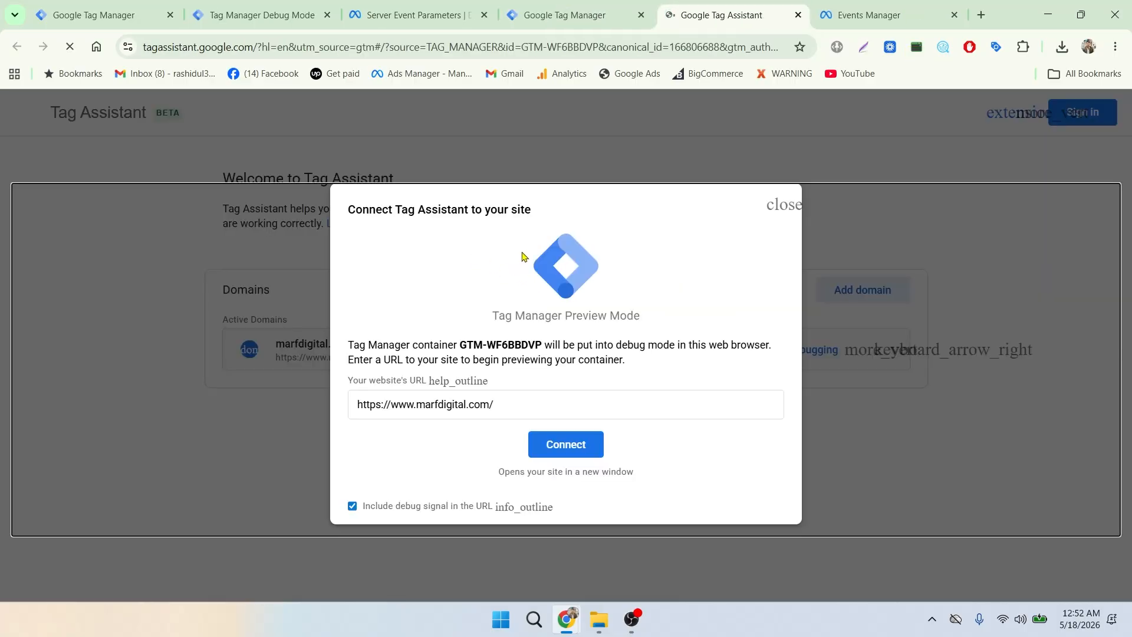
click(547, 439)
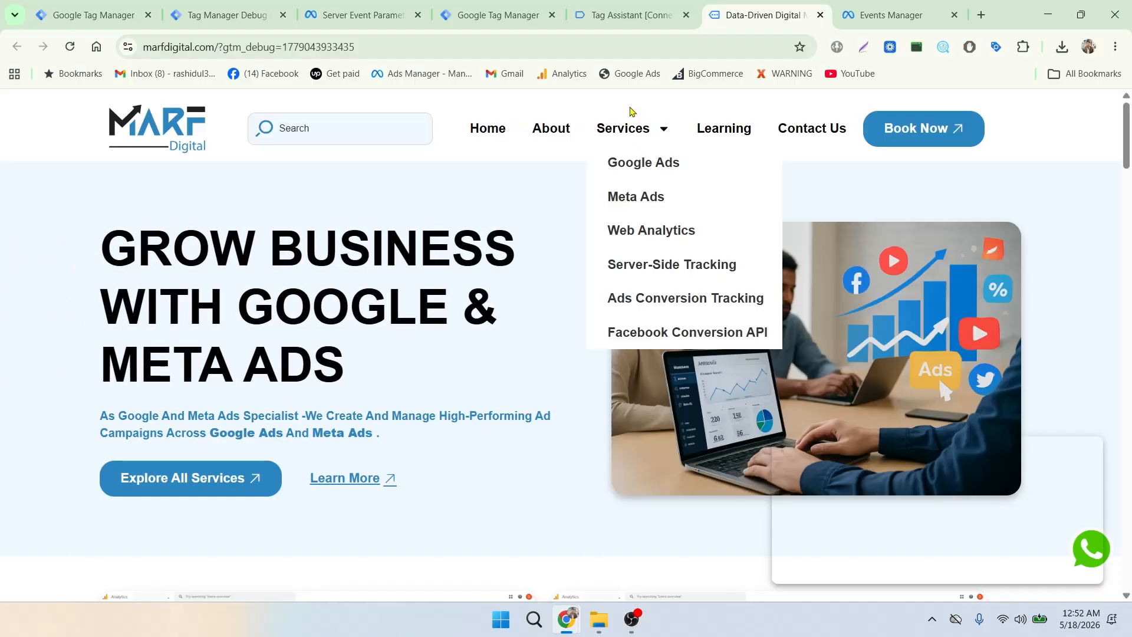
click(628, 15)
click(568, 369)
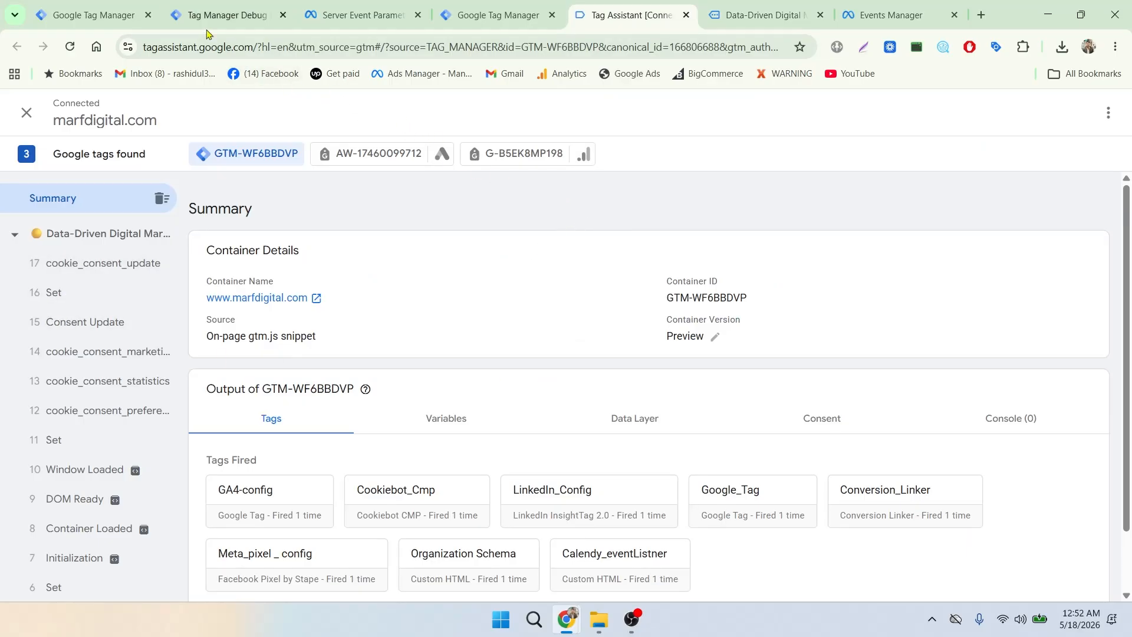
In the server container preview, examine the Meta-CAPI tag on the page_view event and the details of its outgoing HTTP request.
click(219, 16)
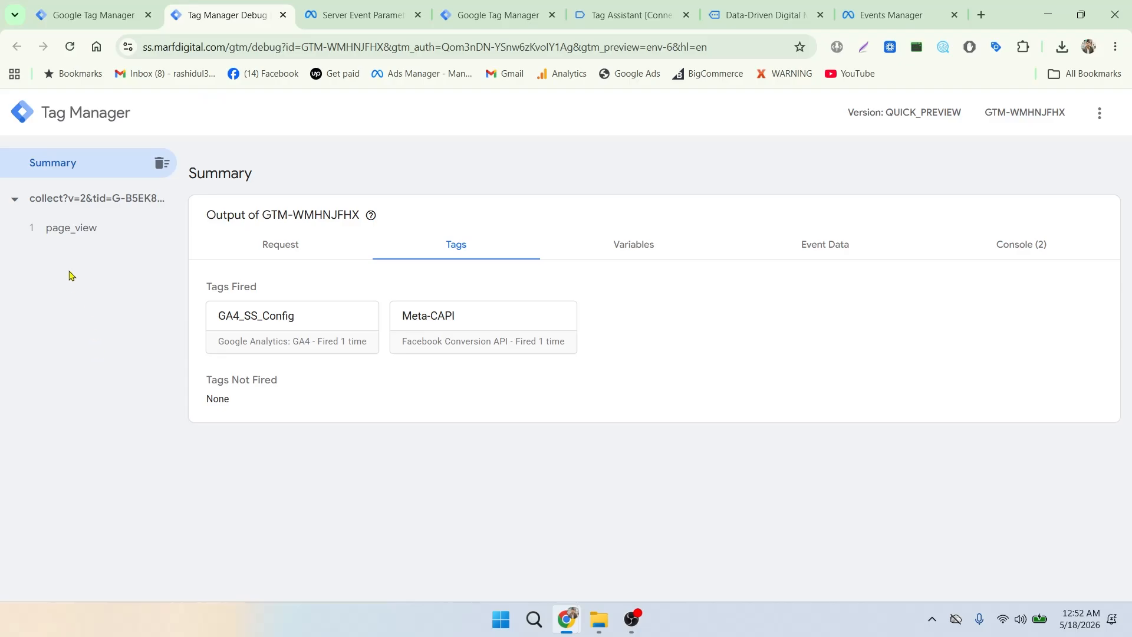
click(59, 232)
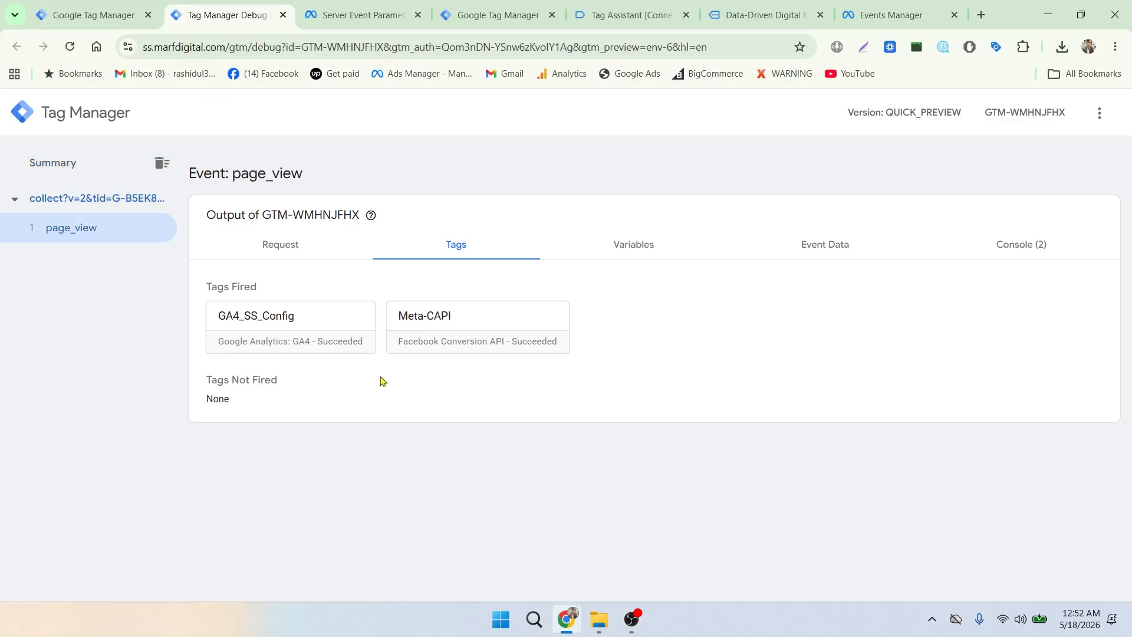
click(450, 336)
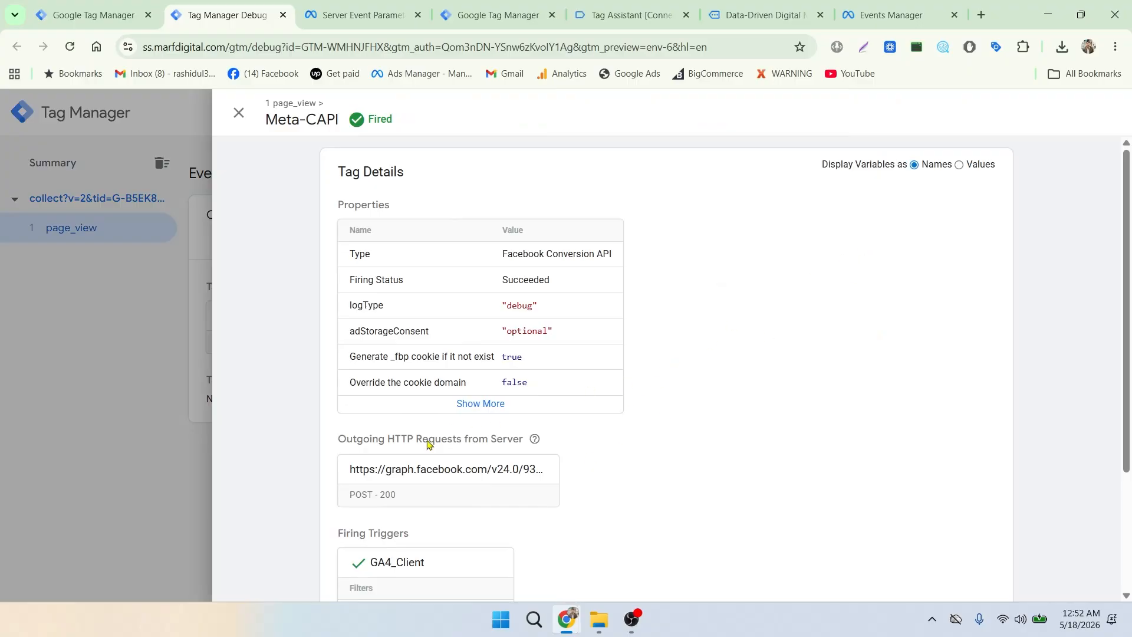
click(449, 475)
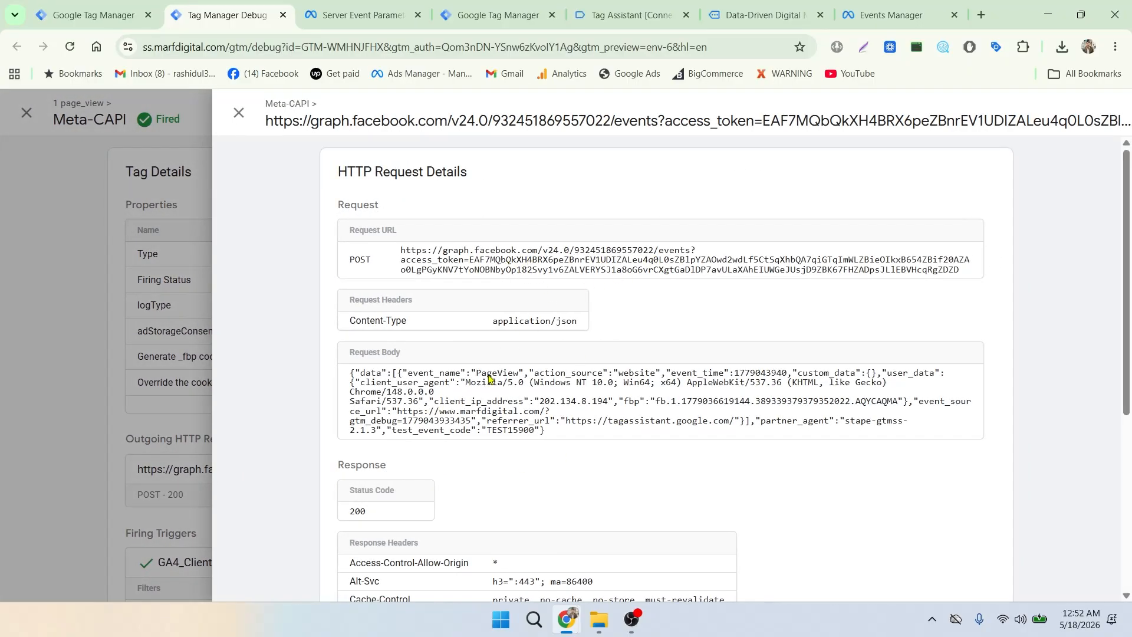
scroll(488, 378, down, 6)
scroll(488, 378, up, 6)
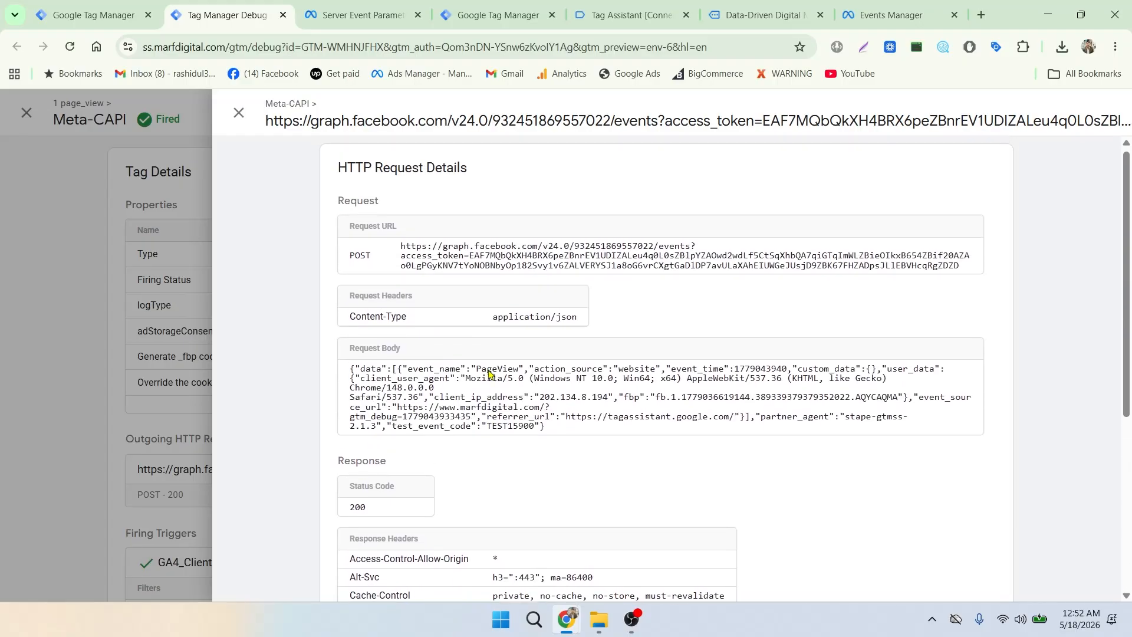
click(239, 113)
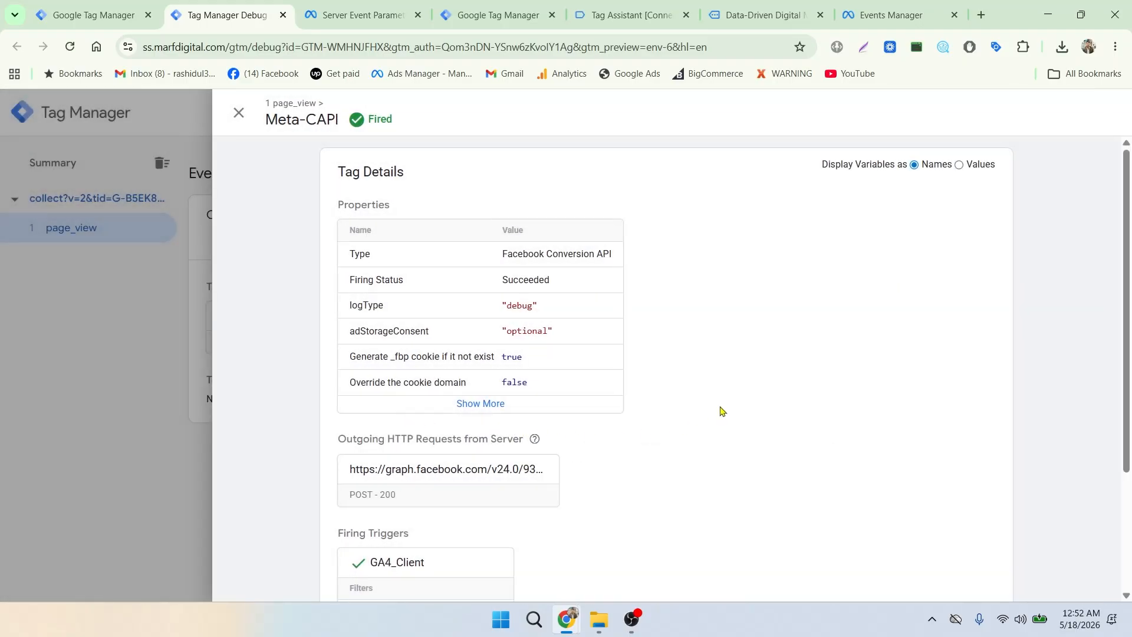
Display the Meta-CAPI tag's variables as values and recheck its outgoing request to graph.facebook.com.
click(959, 165)
scroll(702, 351, down, 3)
click(441, 326)
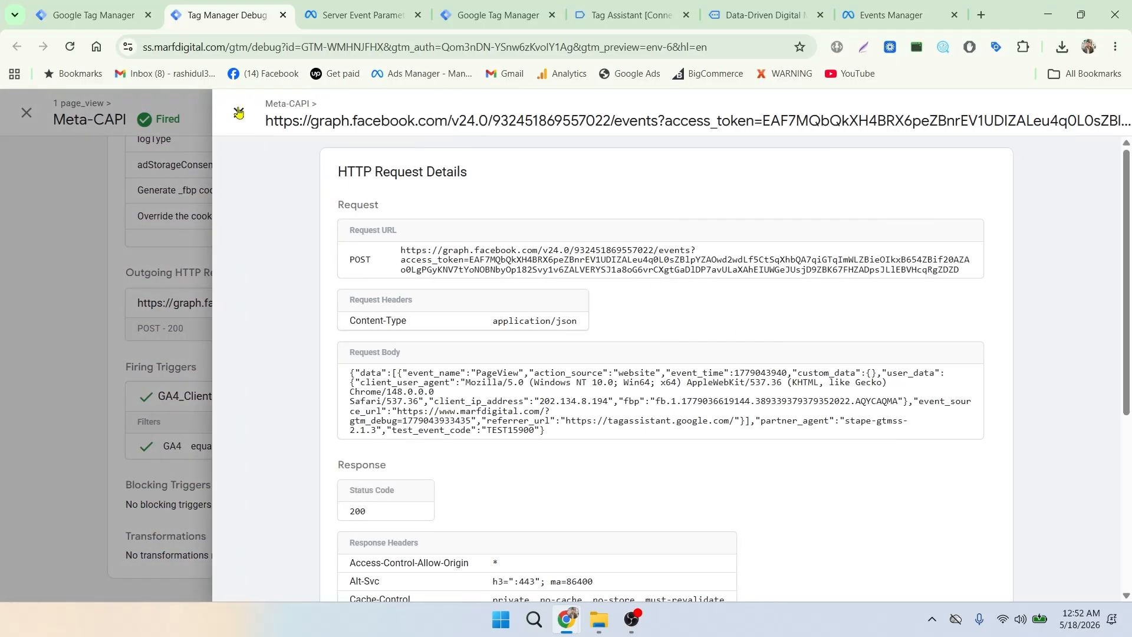
click(239, 113)
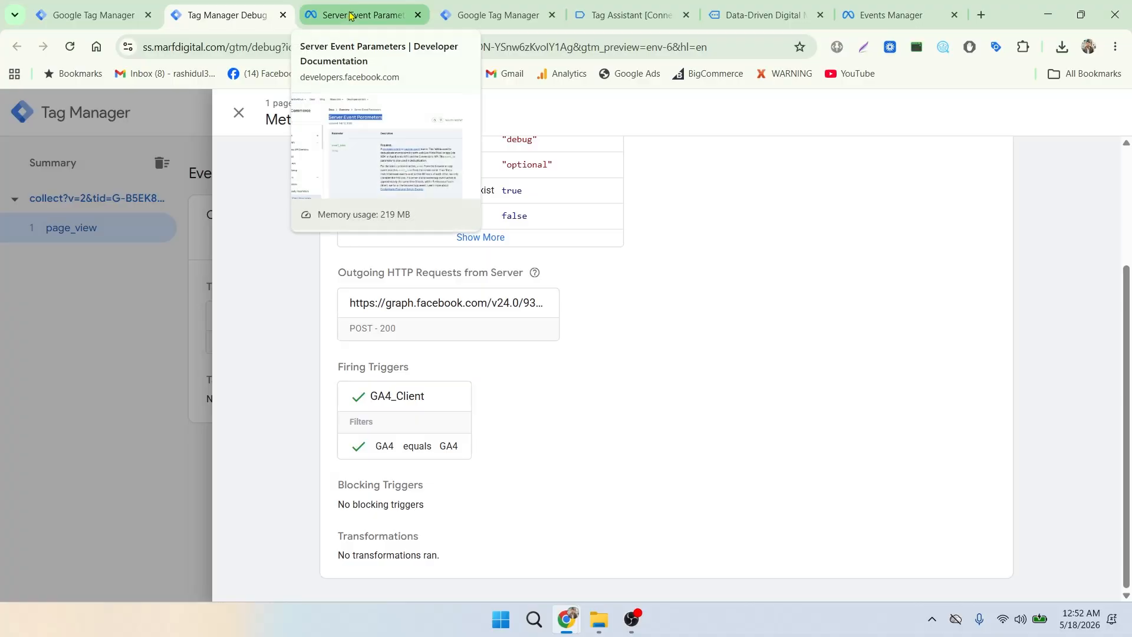
Switch to Meta Events Manager and compare the sources and details of the PageView test events.
click(877, 17)
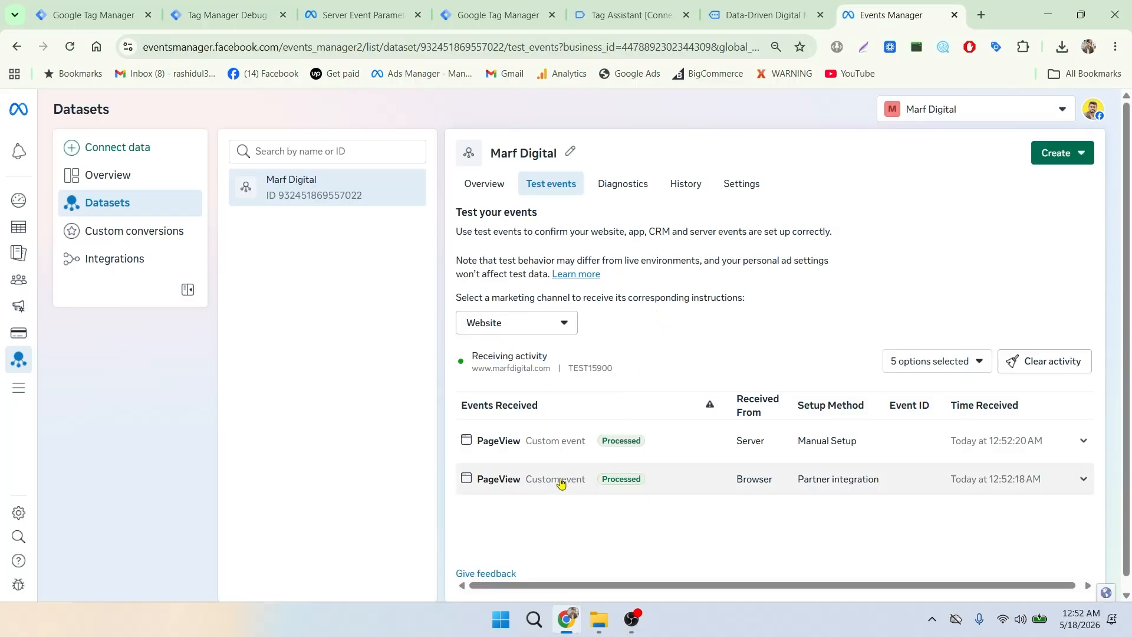
drag(731, 444, 766, 447)
scroll(727, 460, down, 1)
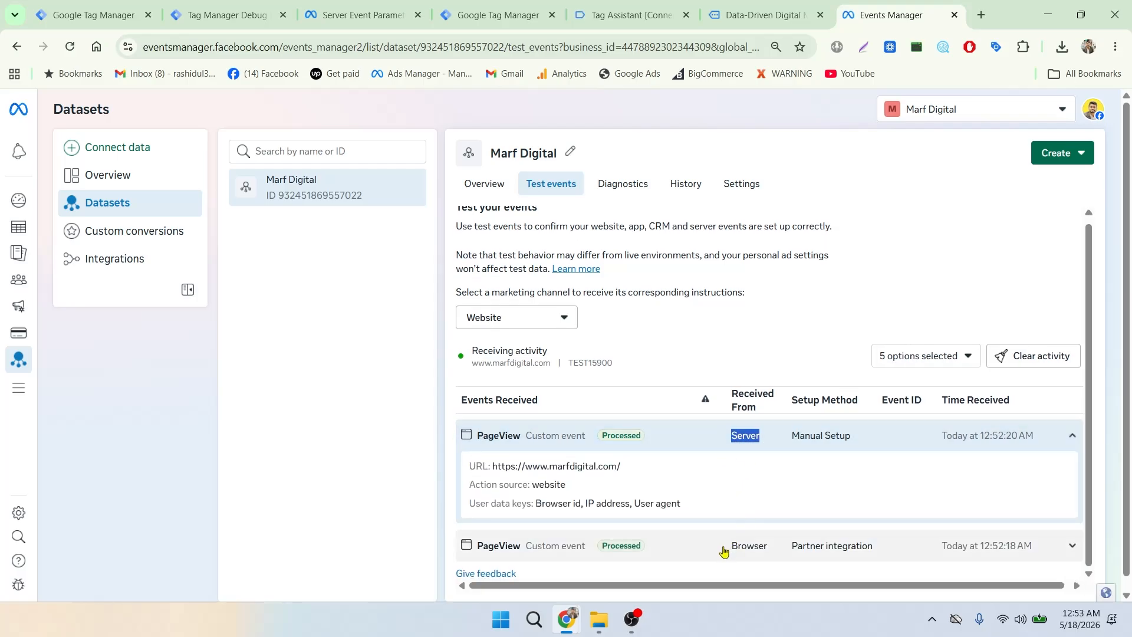
drag(730, 548, 766, 545)
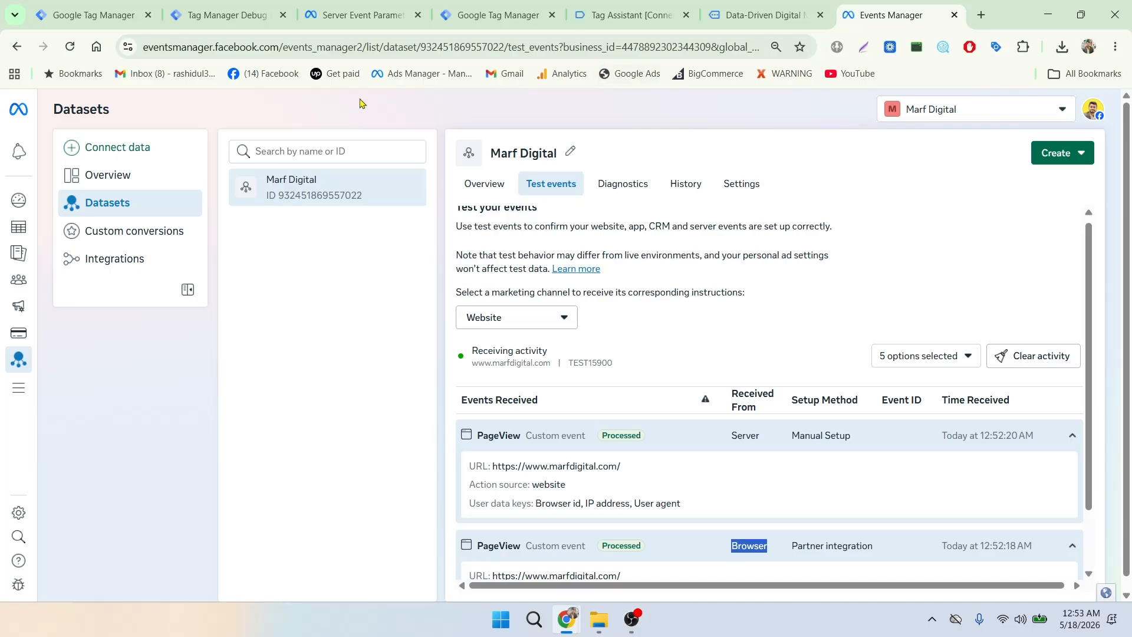
Check the Event ID field under Server Side Tracking in the web container's Meta_pixel _ config tag, then close the tag.
click(99, 19)
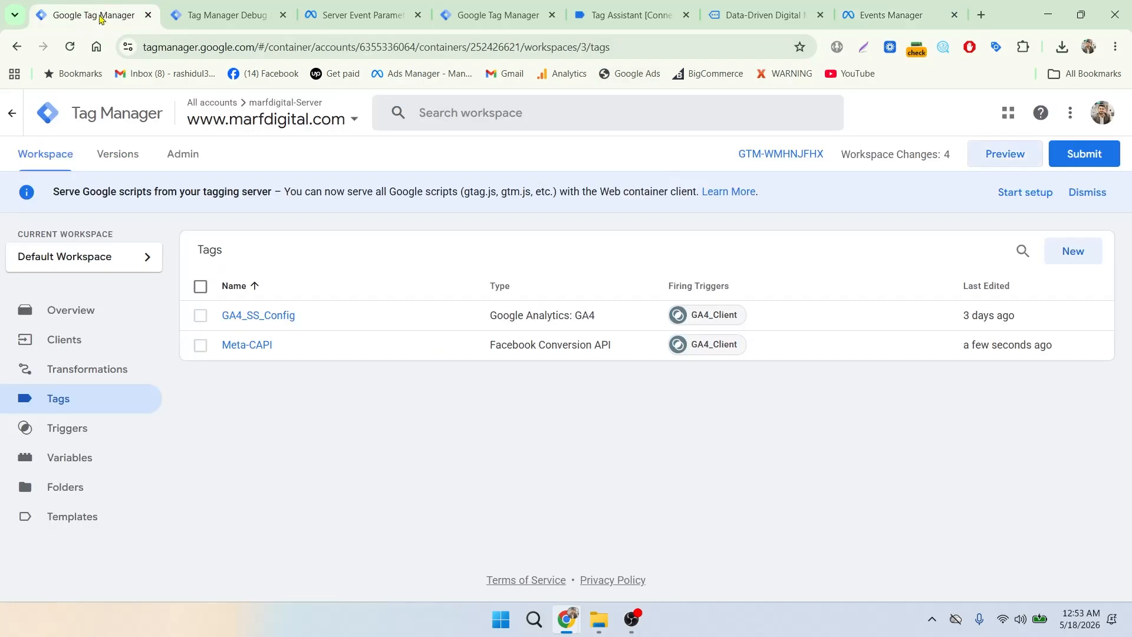
click(220, 16)
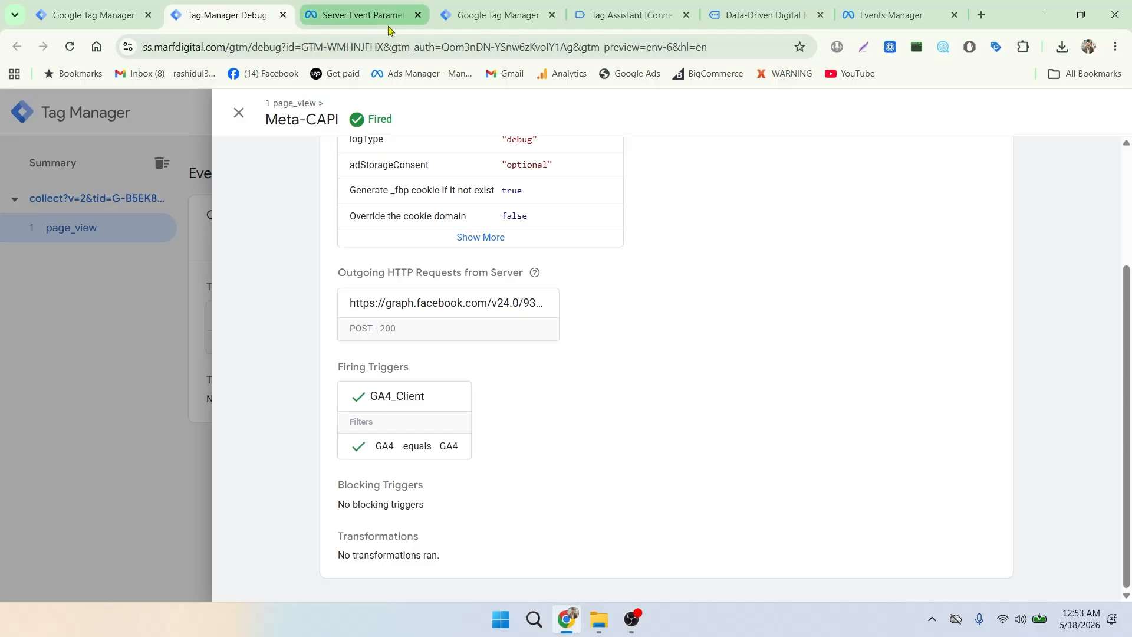
click(477, 16)
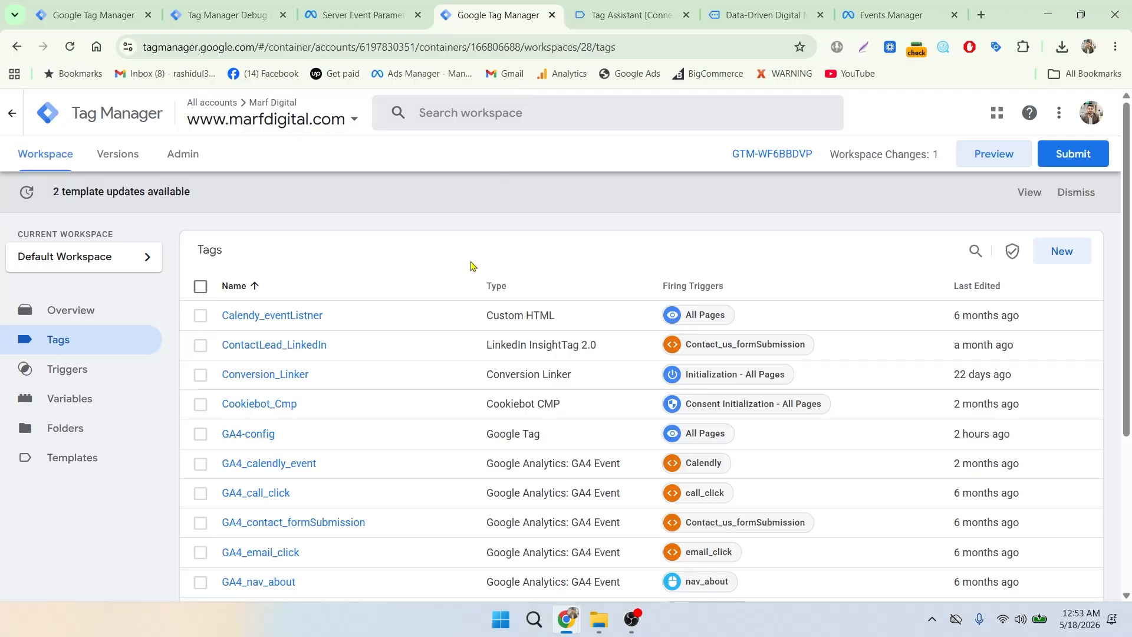
scroll(471, 266, down, 4)
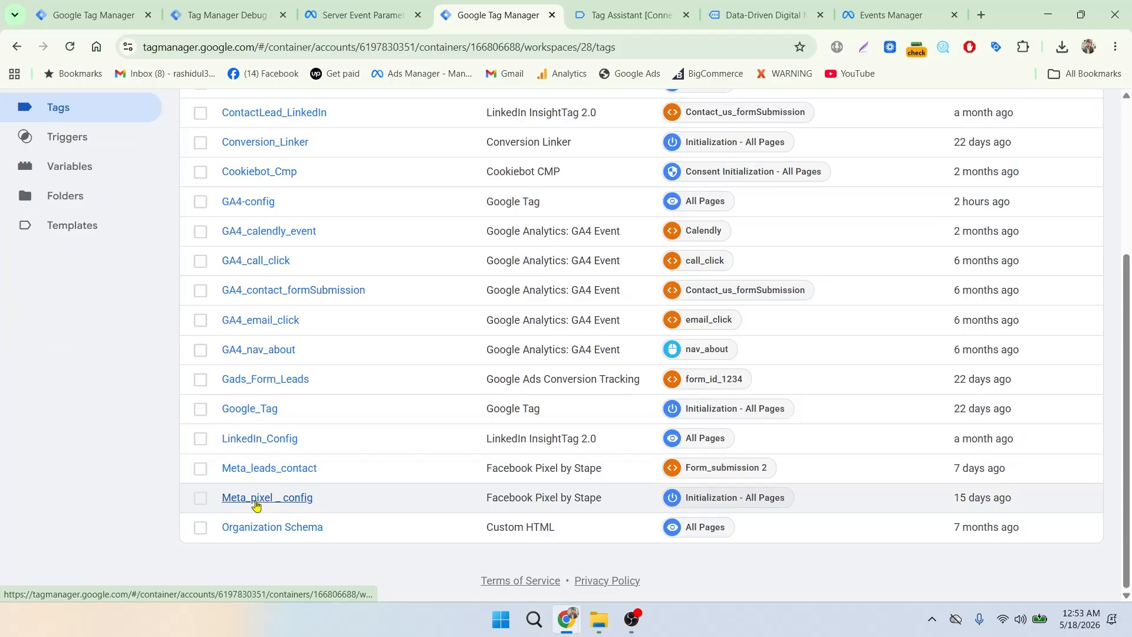
click(253, 497)
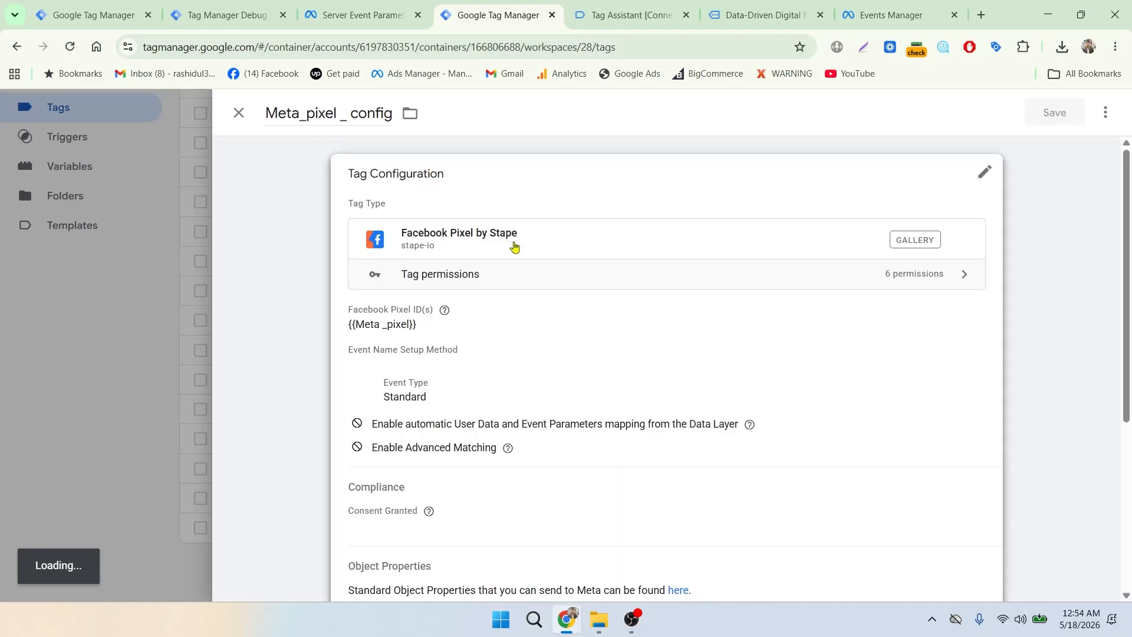
scroll(538, 256, down, 3)
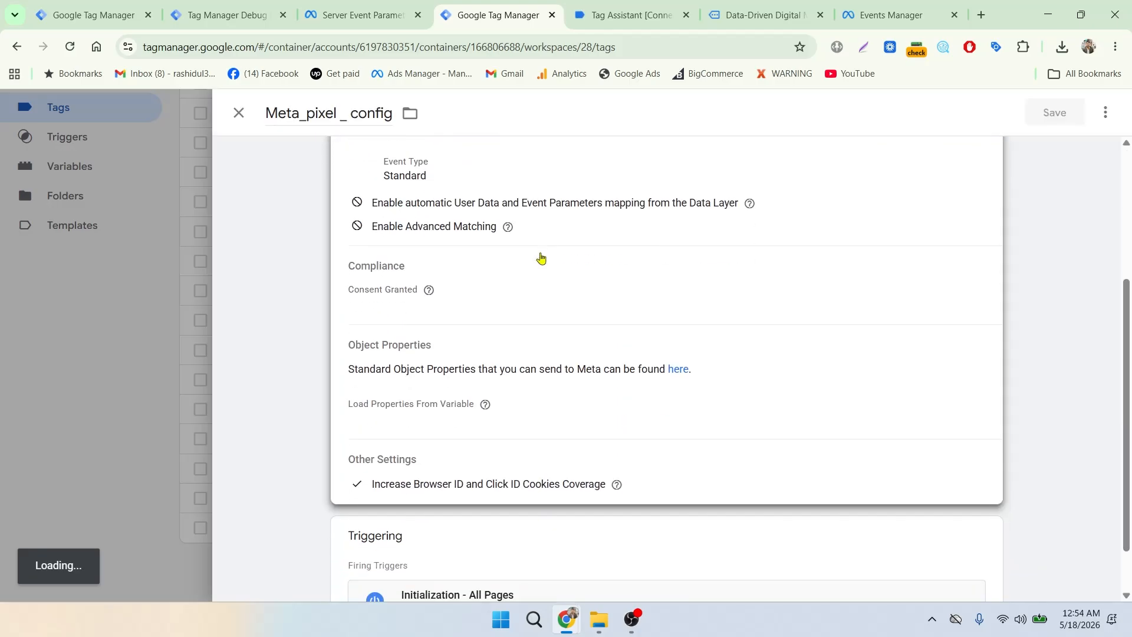
click(755, 357)
scroll(746, 349, down, 4)
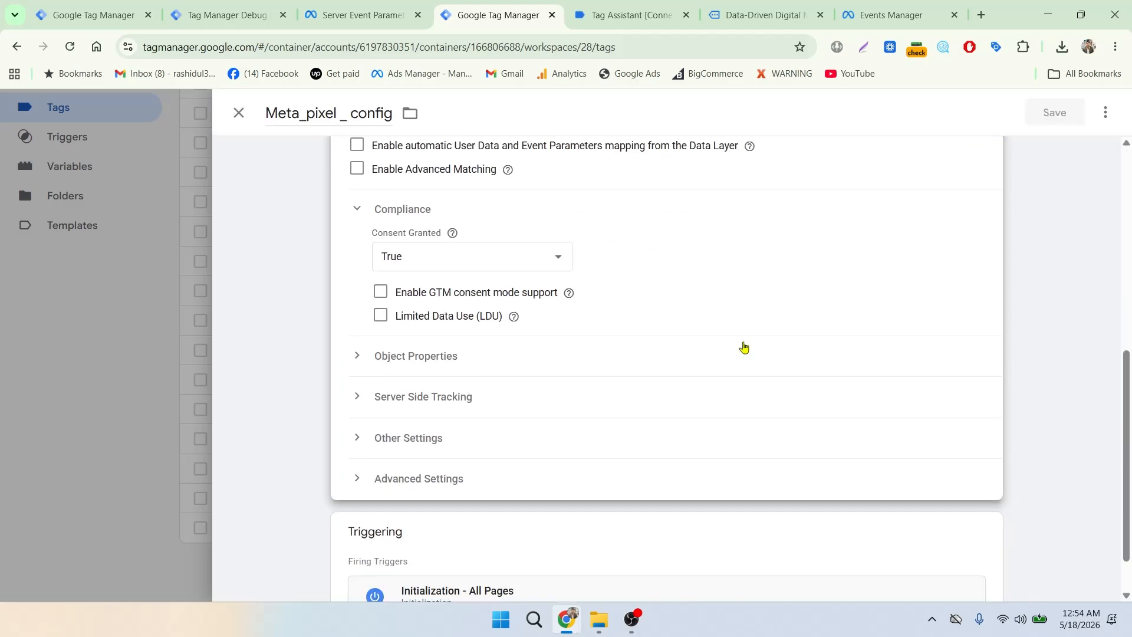
click(365, 399)
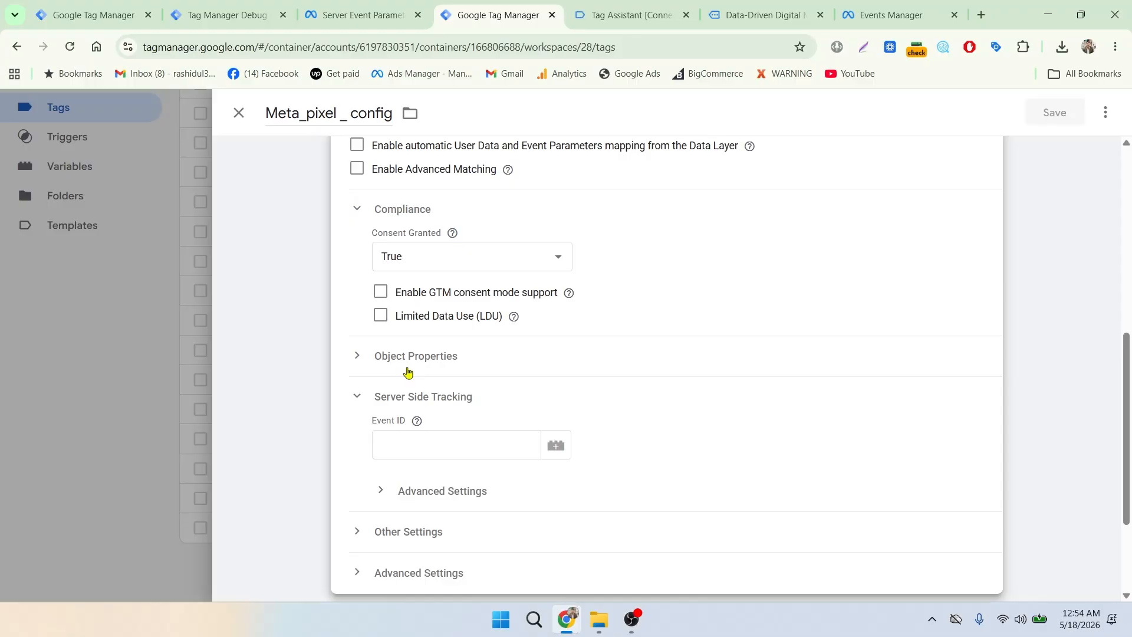
click(239, 113)
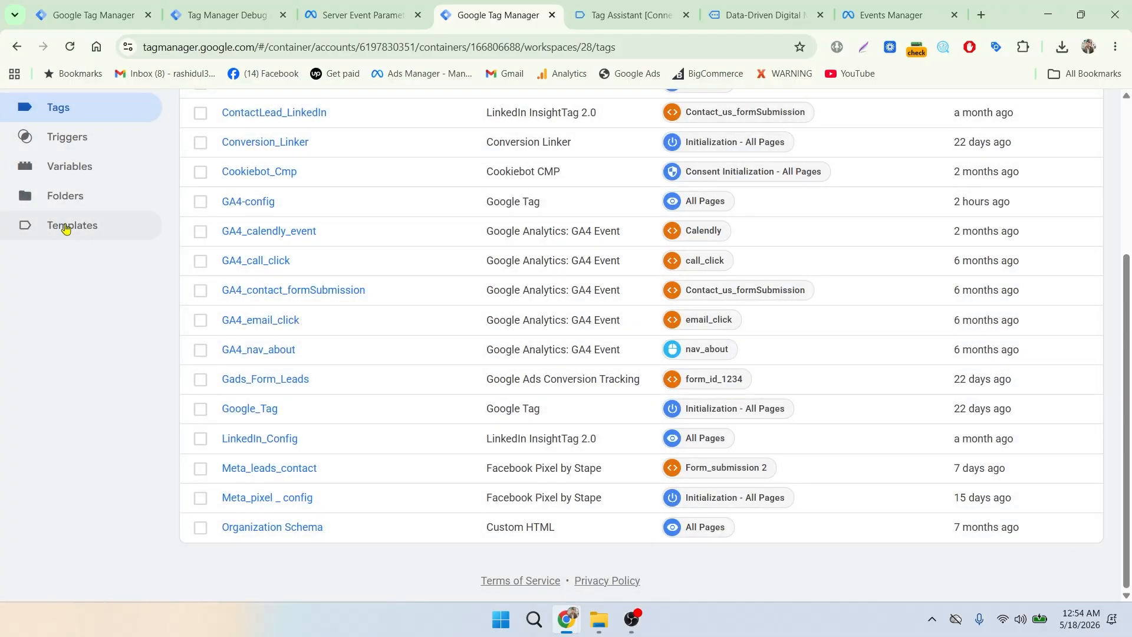
Add the Unique Event ID variable template by stape-io from the Community Template Gallery to the web container's workspace.
click(64, 229)
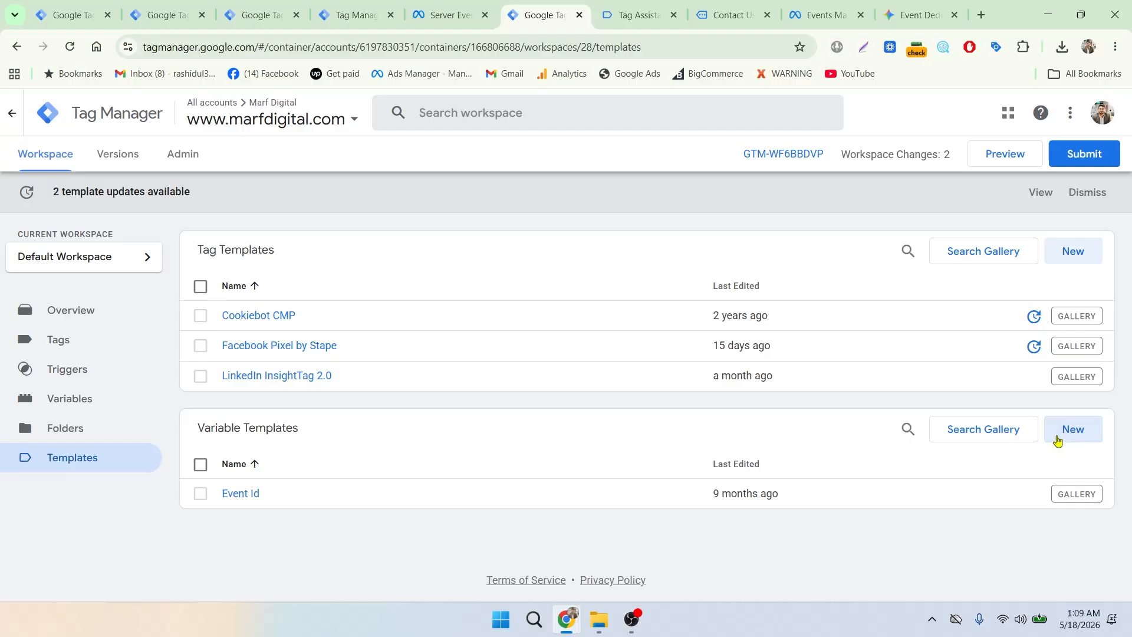
click(1013, 435)
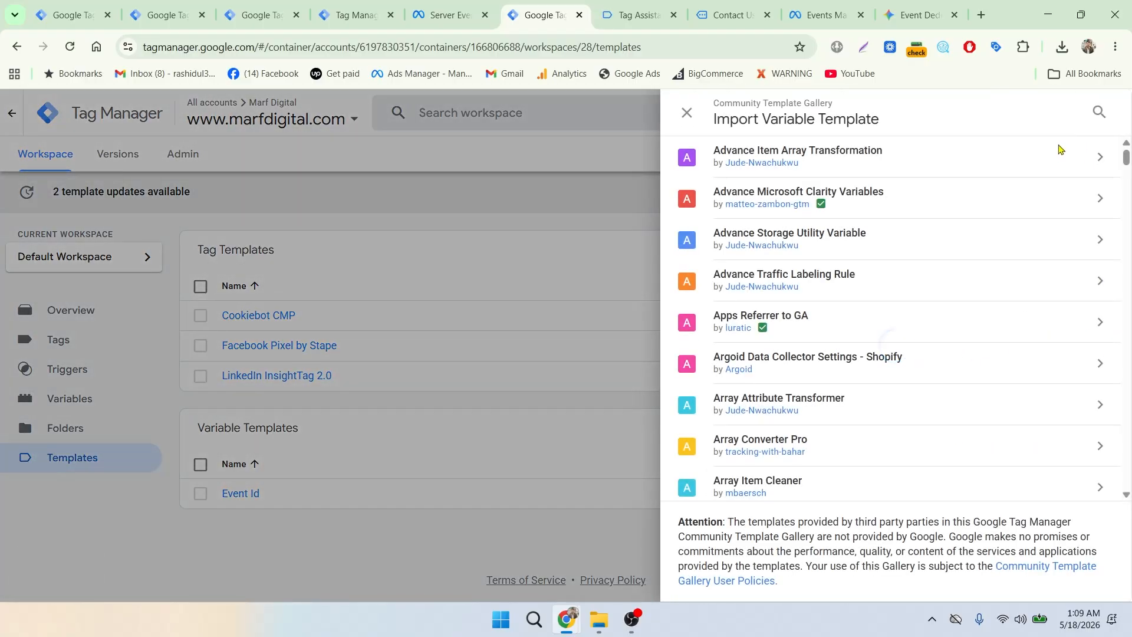
click(1096, 112)
text(even)
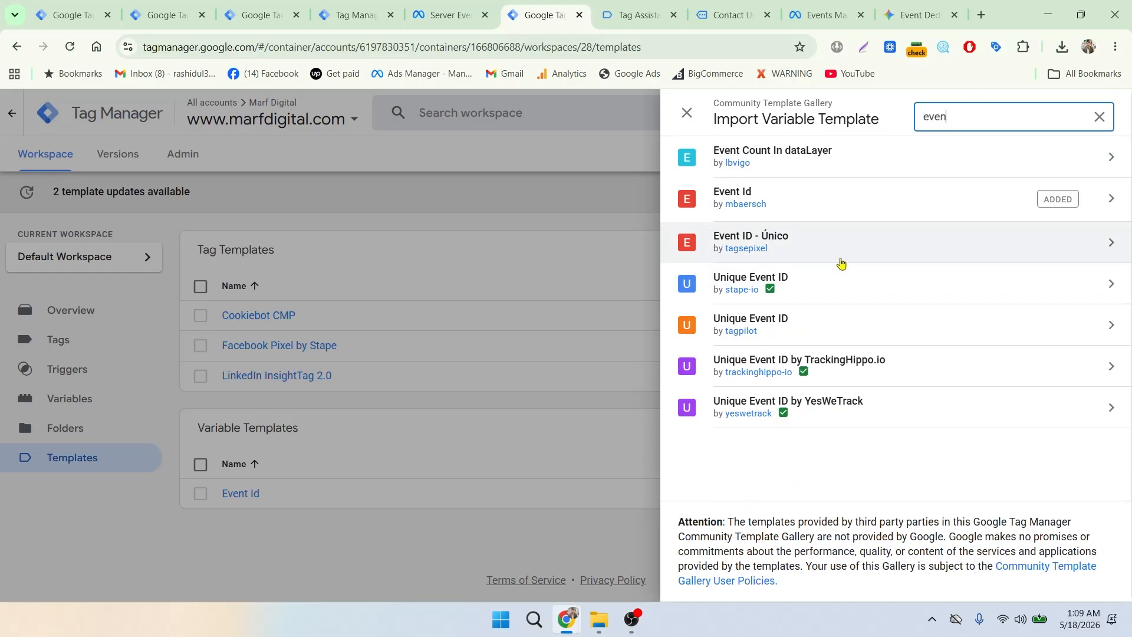
click(801, 284)
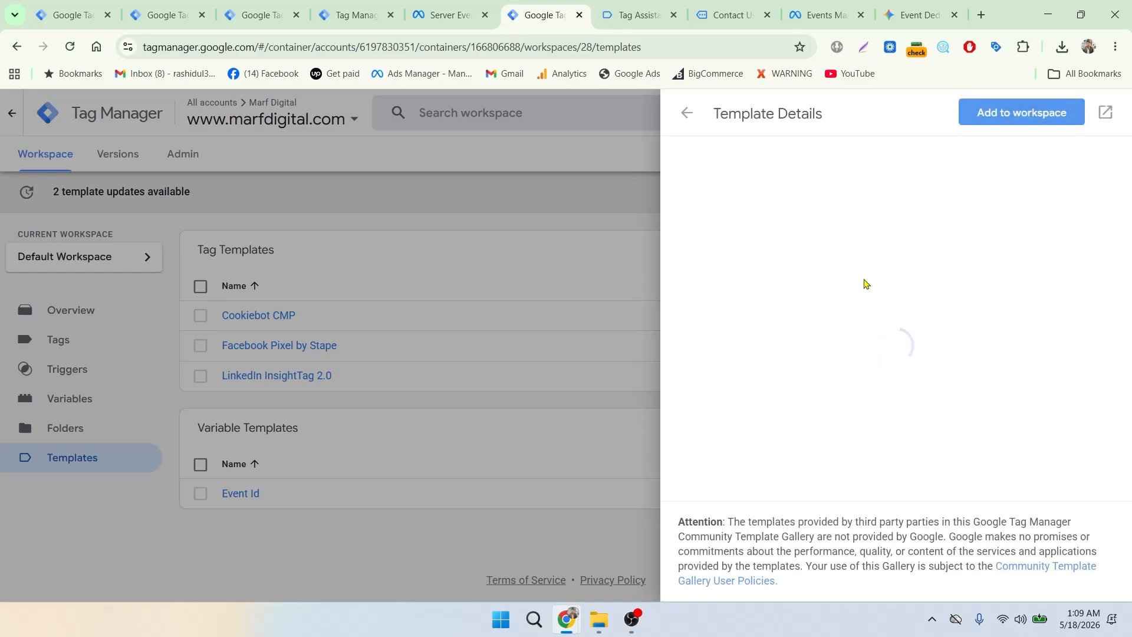
click(1015, 118)
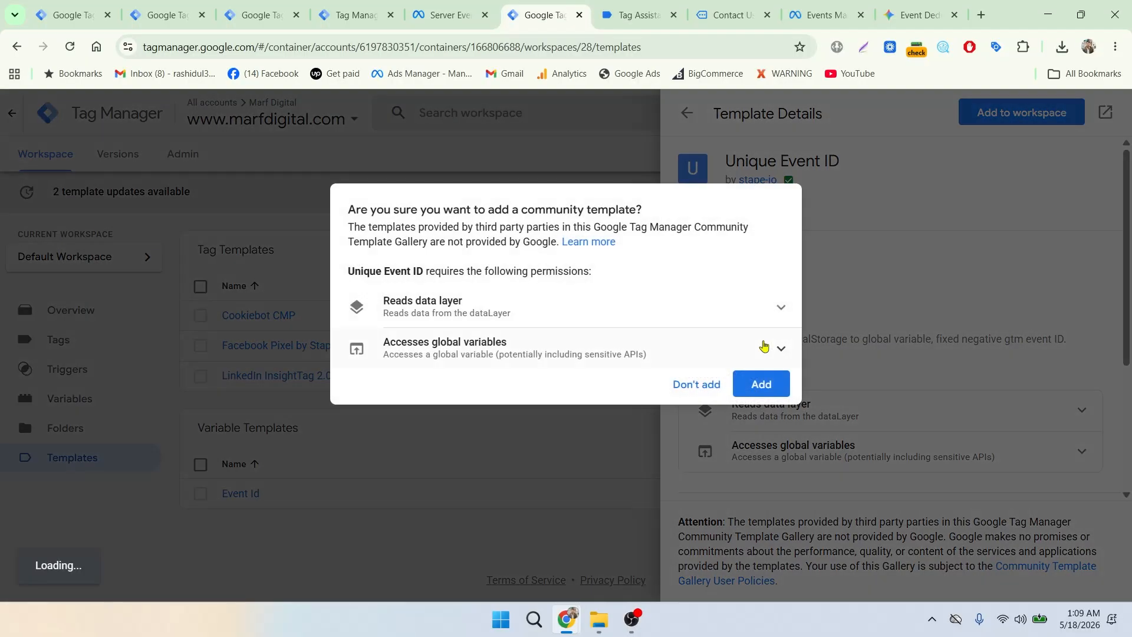
click(765, 384)
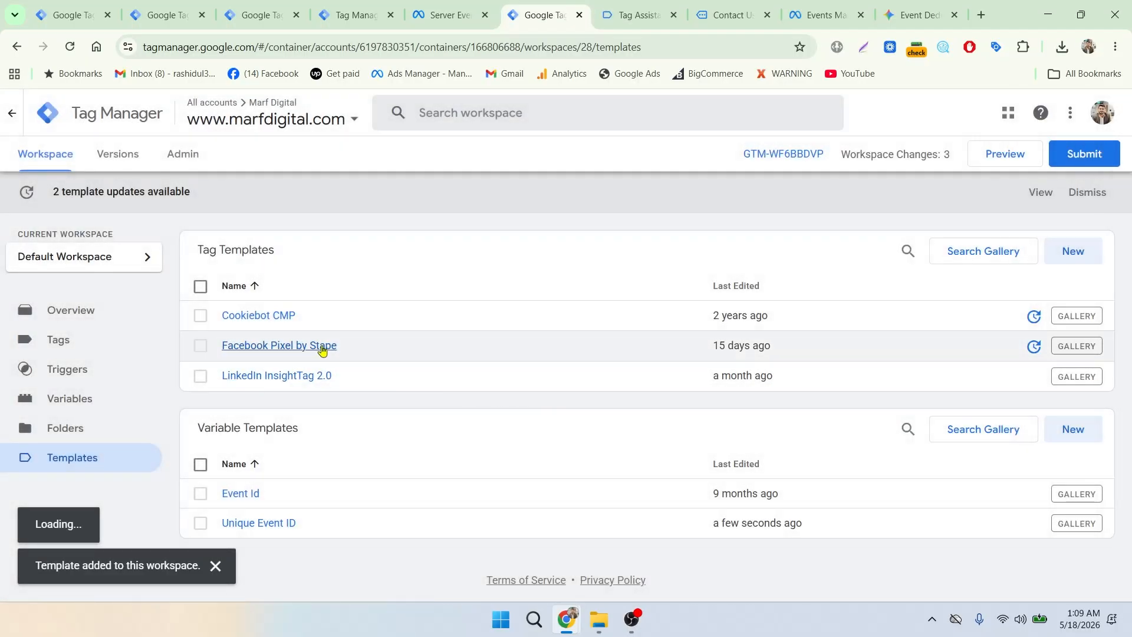
Create and save a user-defined variable named new_event_id, using the Unique Event ID template as its type.
click(65, 400)
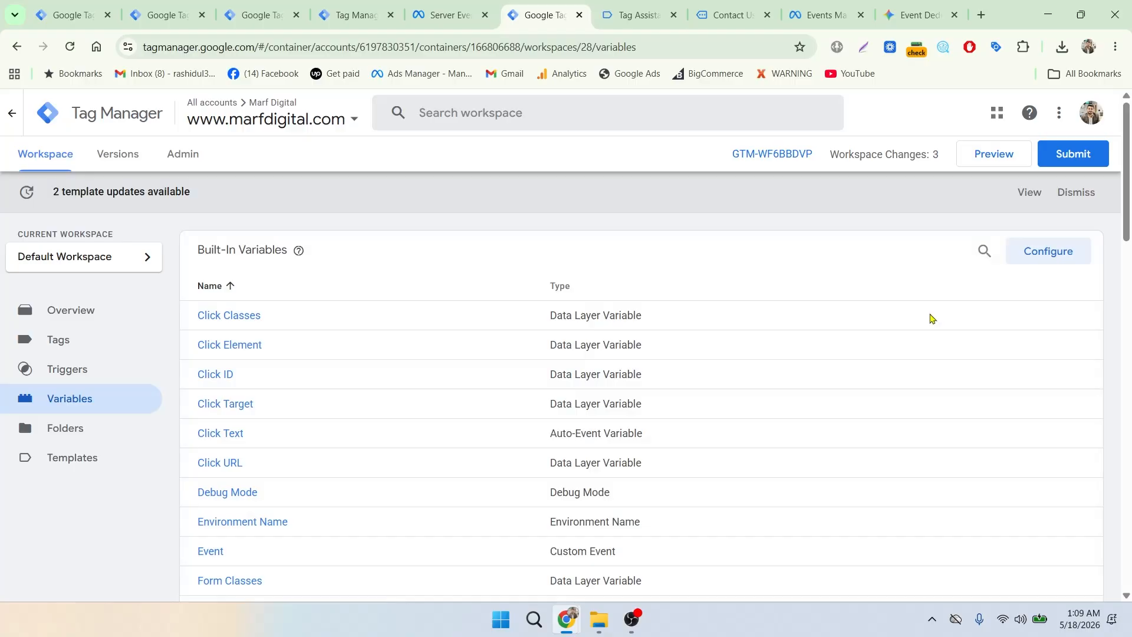
scroll(932, 318, down, 4)
scroll(929, 321, down, 10)
scroll(930, 321, up, 5)
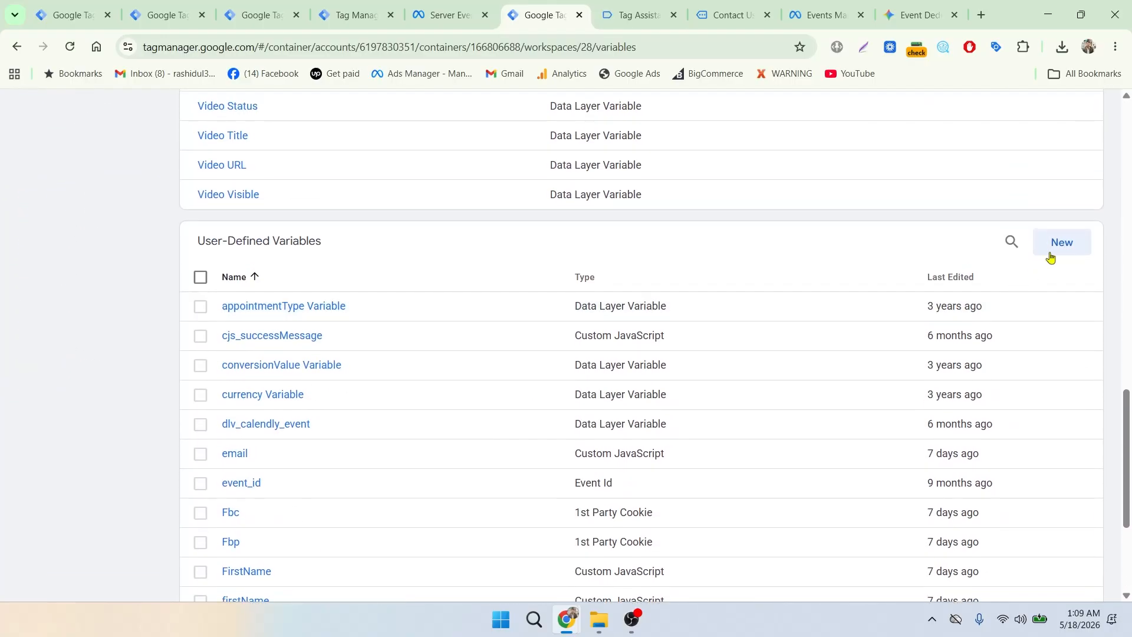
click(1058, 247)
click(630, 267)
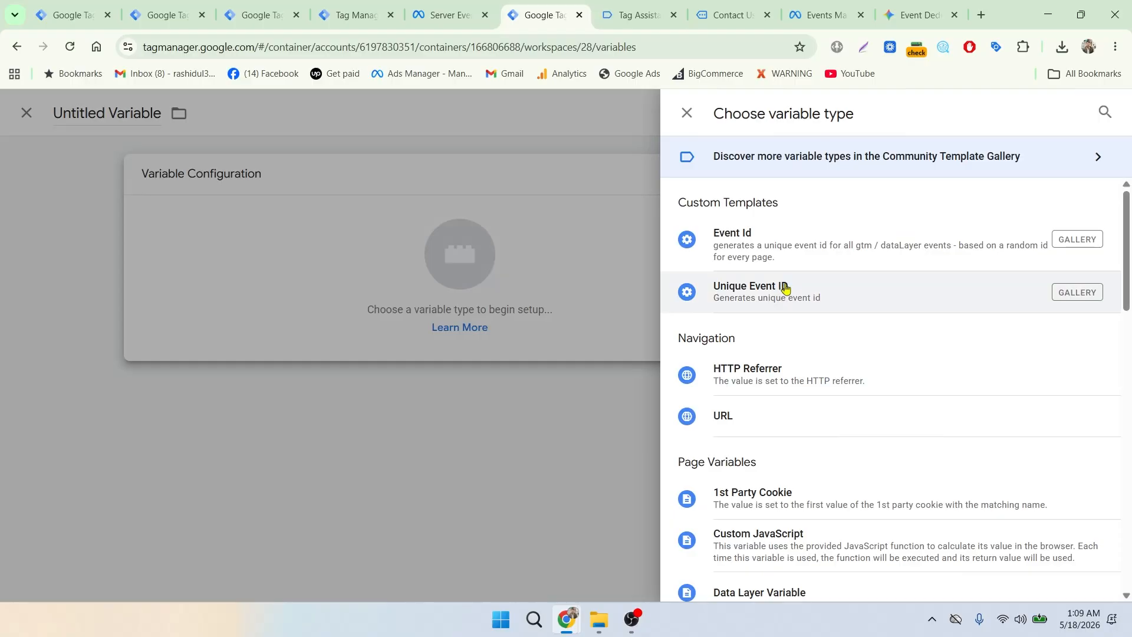
click(784, 288)
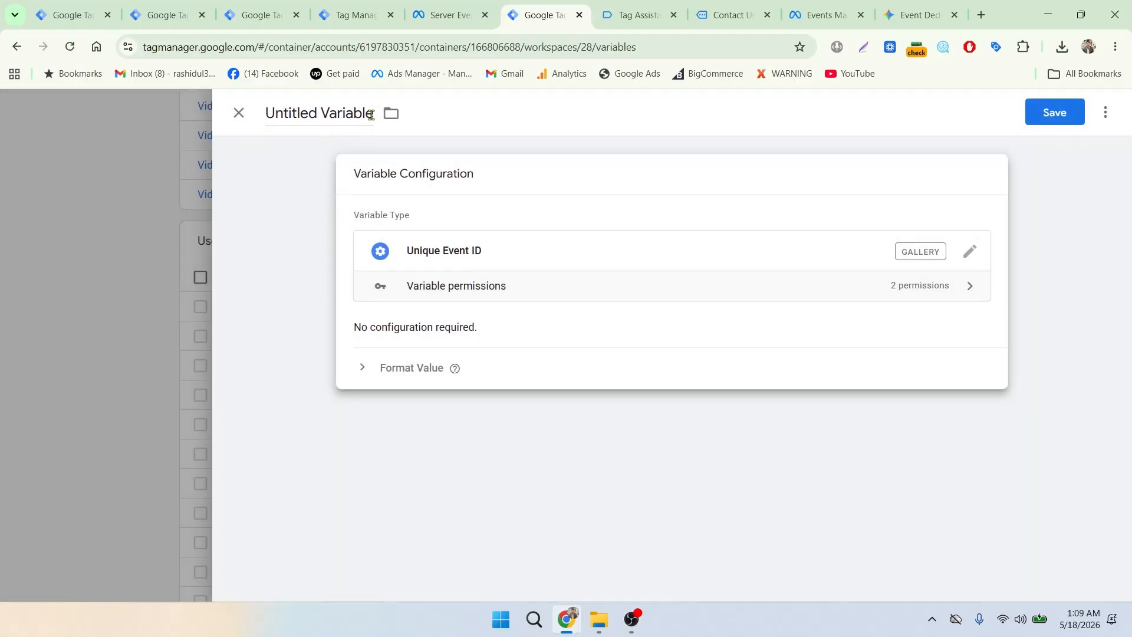
drag(371, 115, 262, 117)
key(BackSpace)
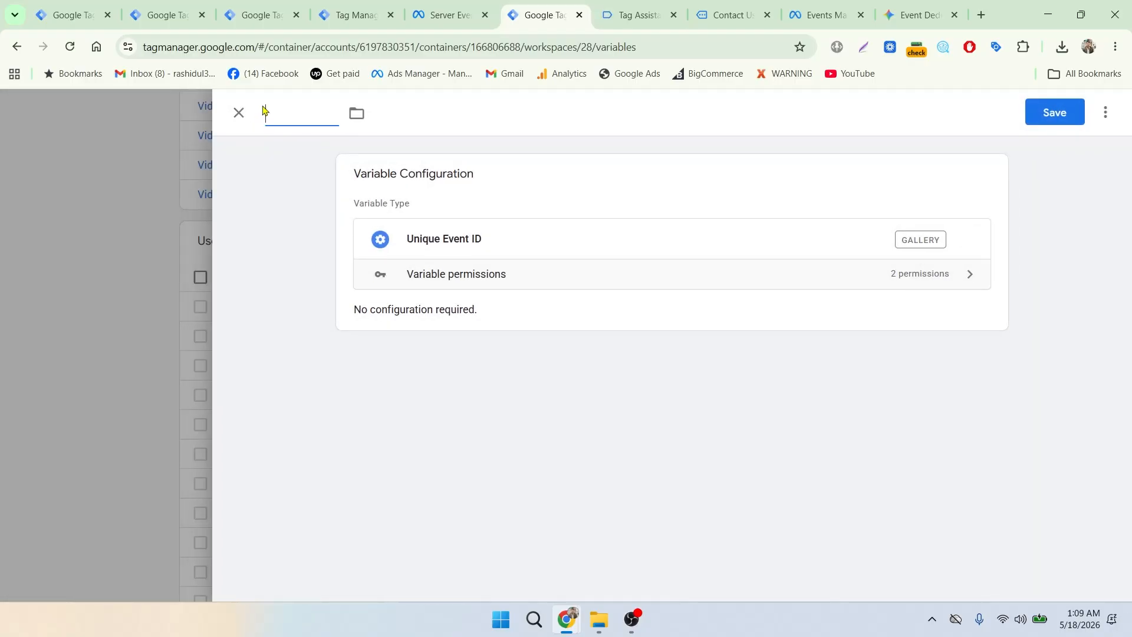
text(new_event_id)
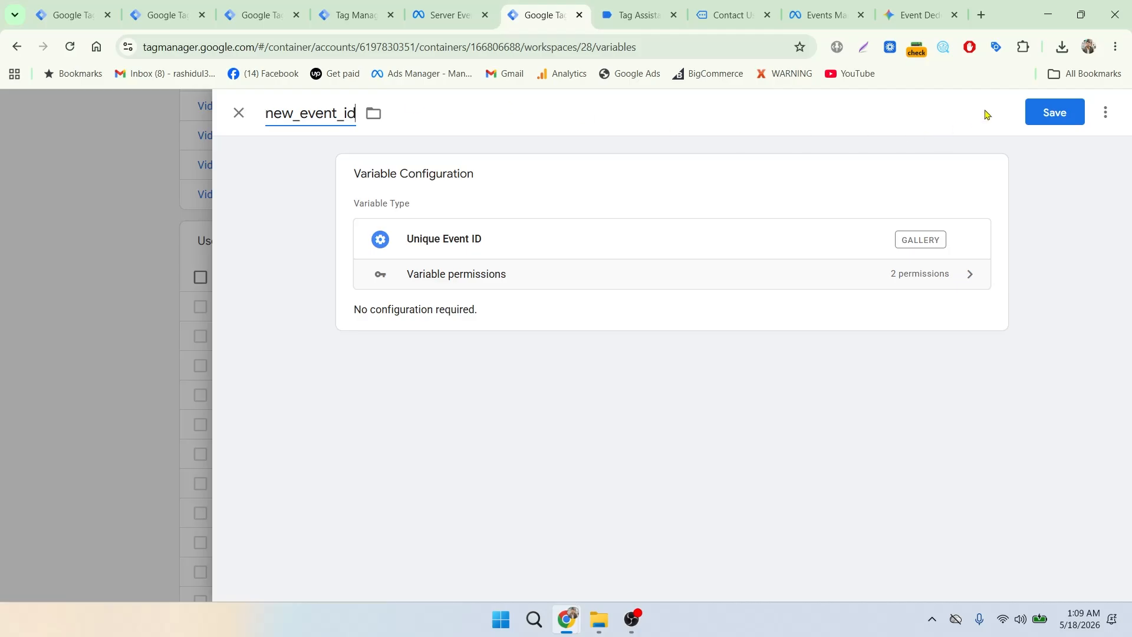
click(1054, 112)
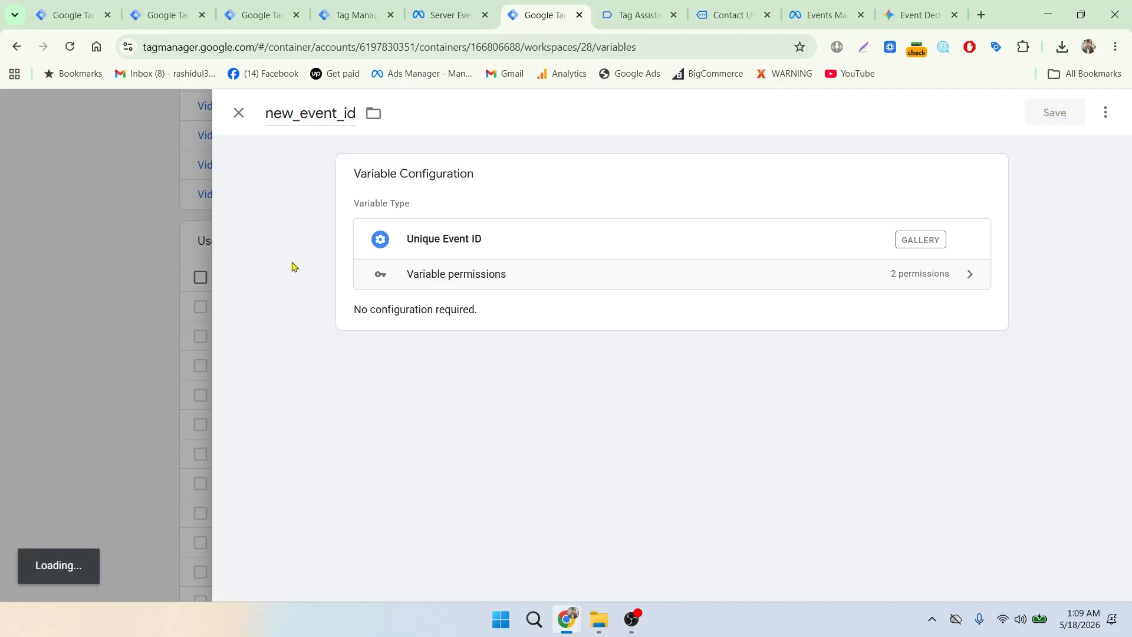
In the GA4-config tag, set the event_id configuration parameter's value to {{new_event_id}} and save the tag.
scroll(155, 245, up, 15)
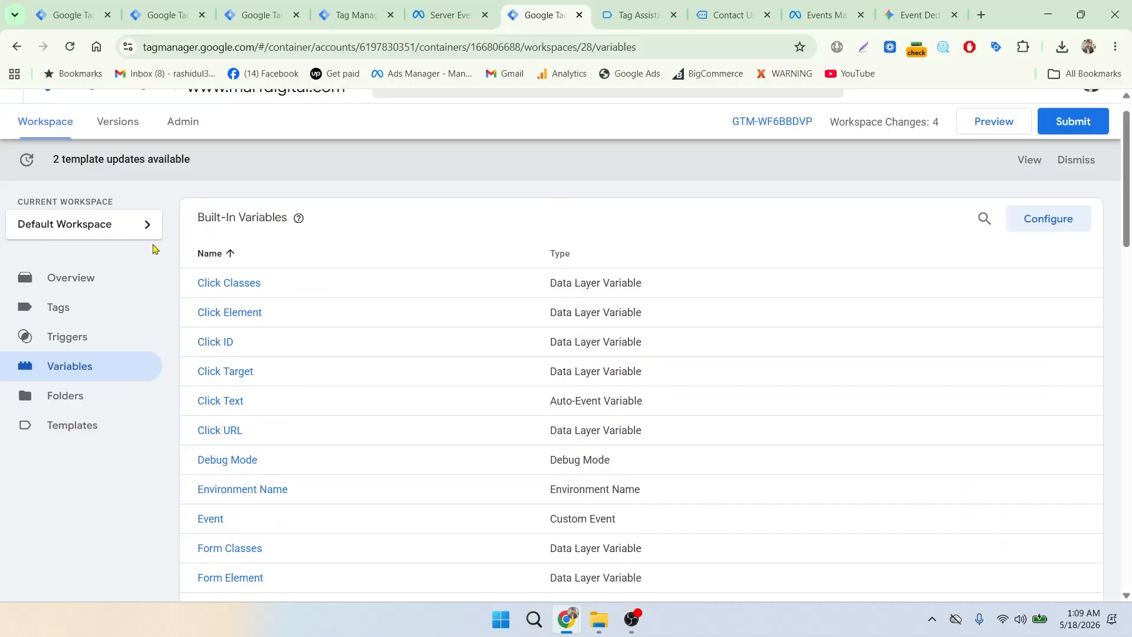
click(71, 347)
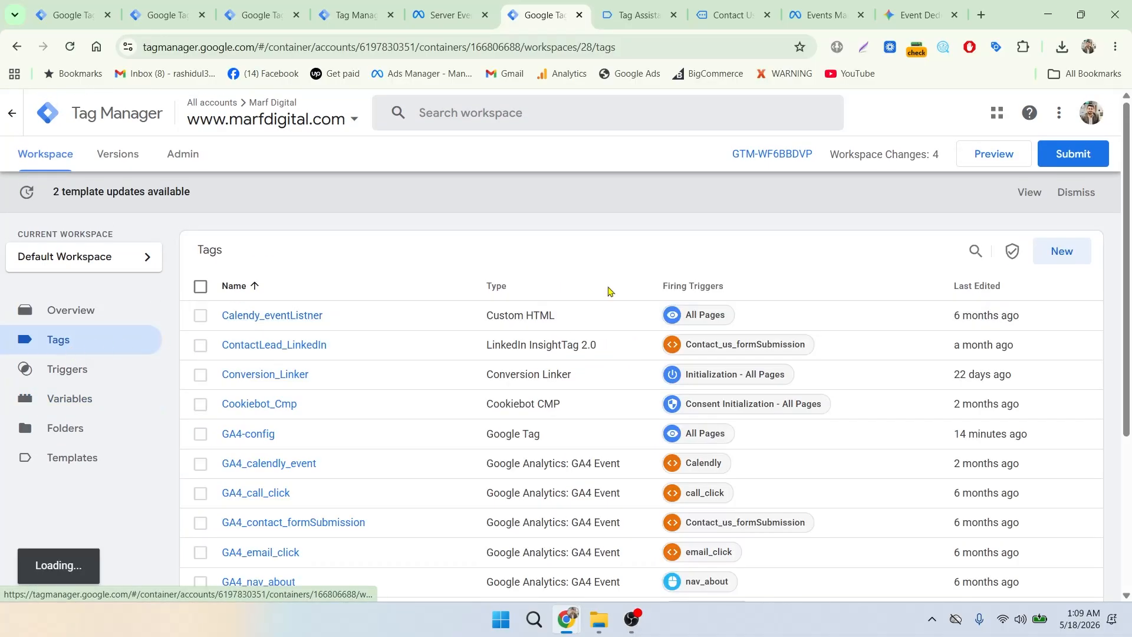
scroll(424, 419, down, 4)
scroll(255, 353, up, 3)
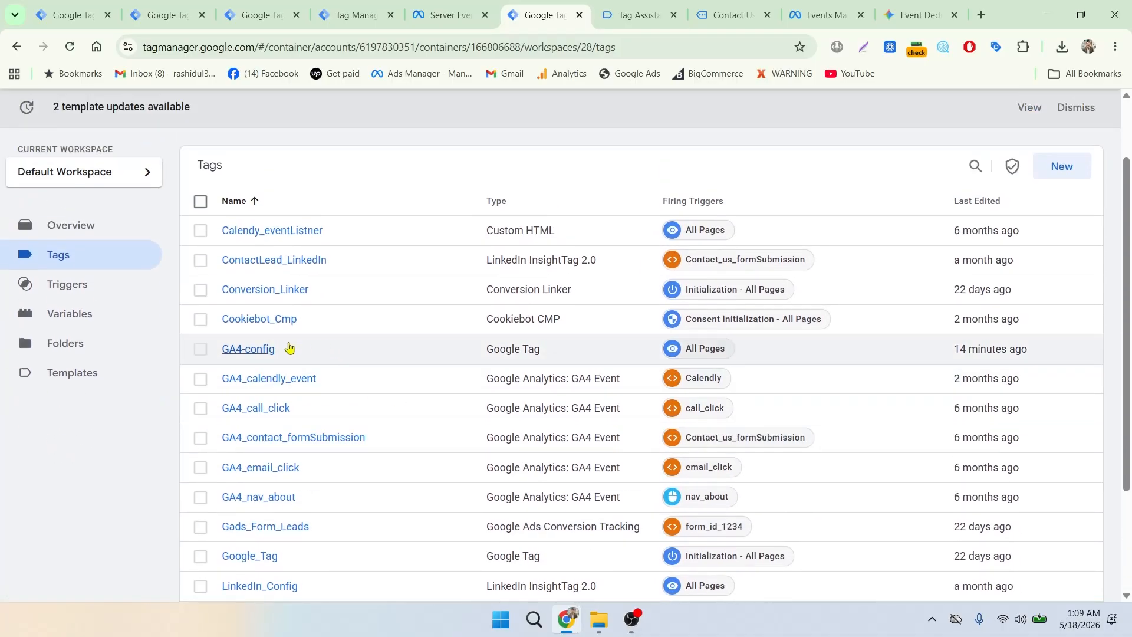
click(255, 352)
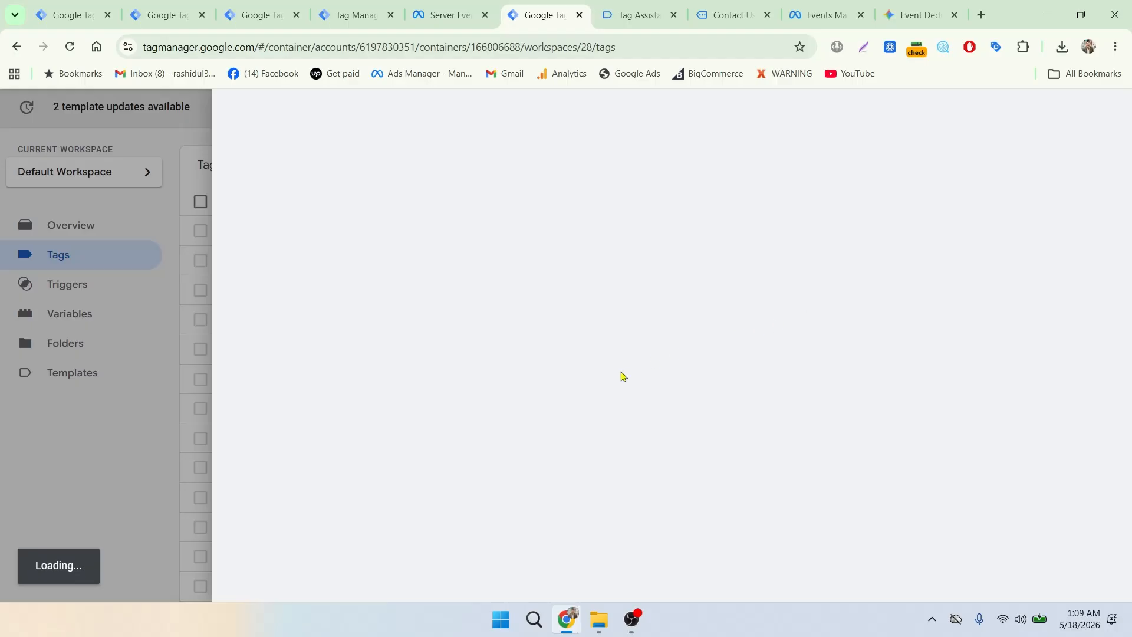
scroll(634, 365, down, 1)
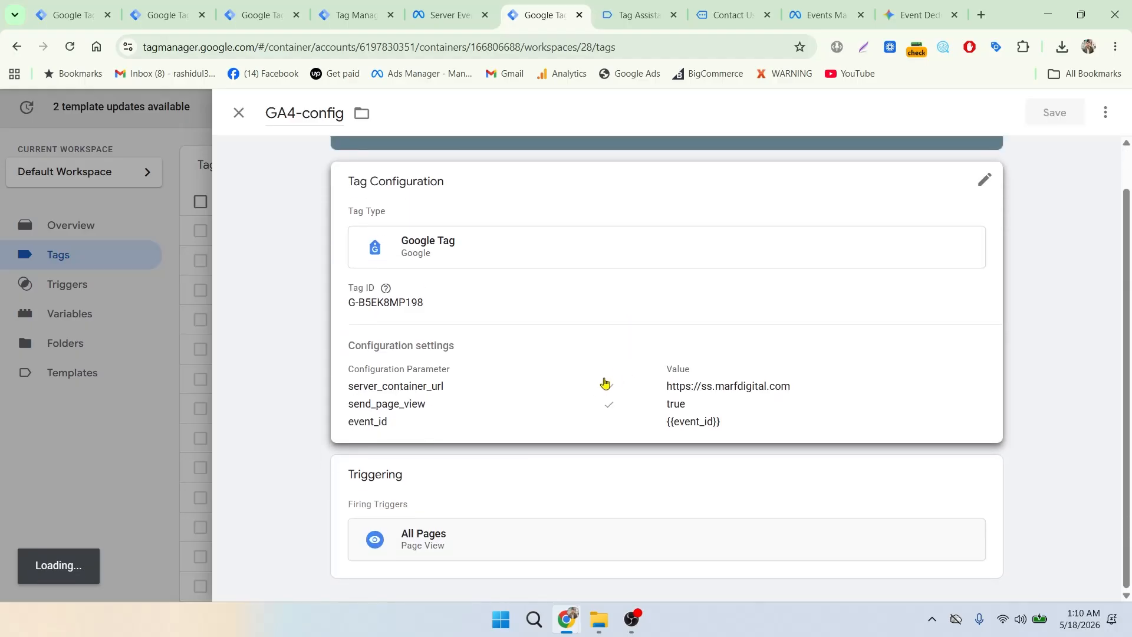
scroll(595, 392, down, 5)
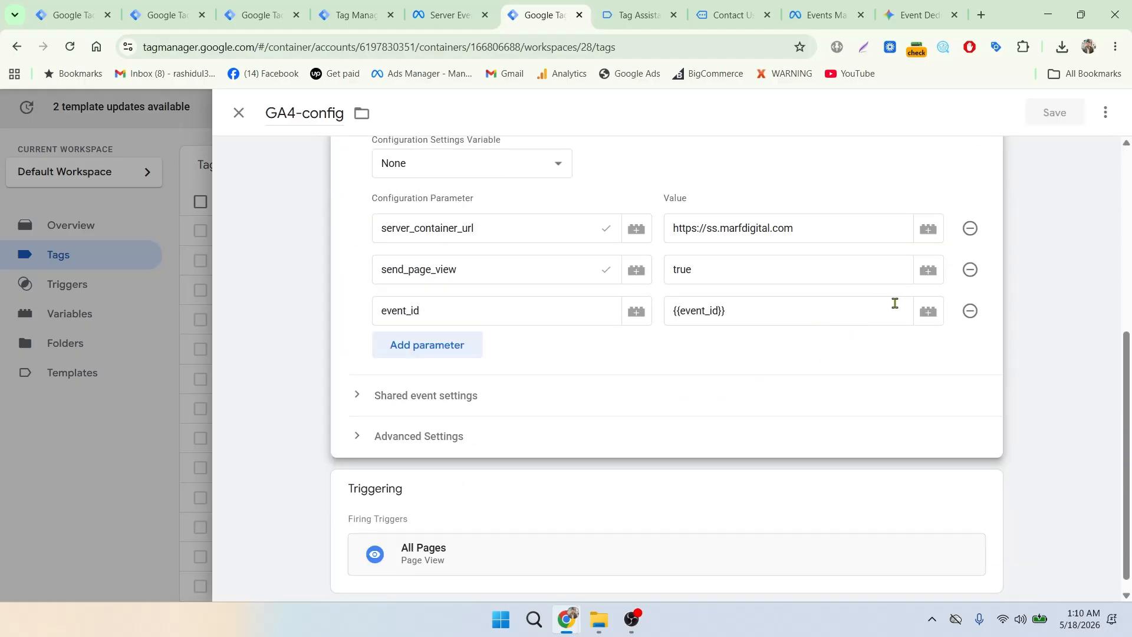
click(851, 318)
key(BackSpace)
key(BackSpace)
key(BackSpace)
key(BackSpace)
key(BackSpace)
key(BackSpace)
key(BackSpace)
key(BackSpace)
key(BackSpace)
key(BackSpace)
key(BackSpace)
key(BackSpace)
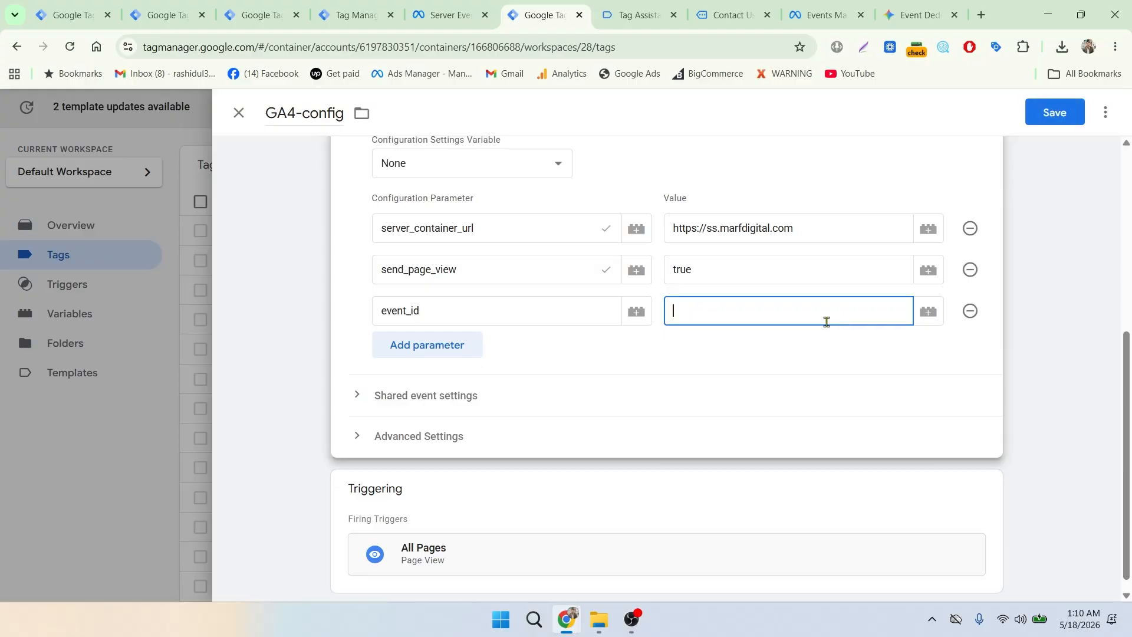
text({{)
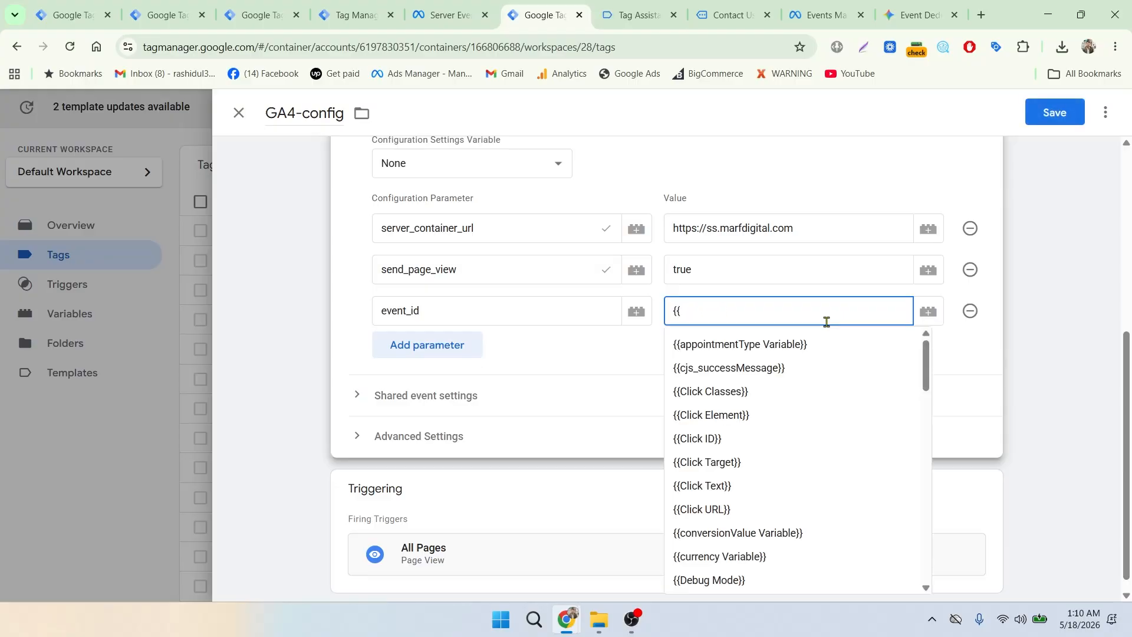
text(new)
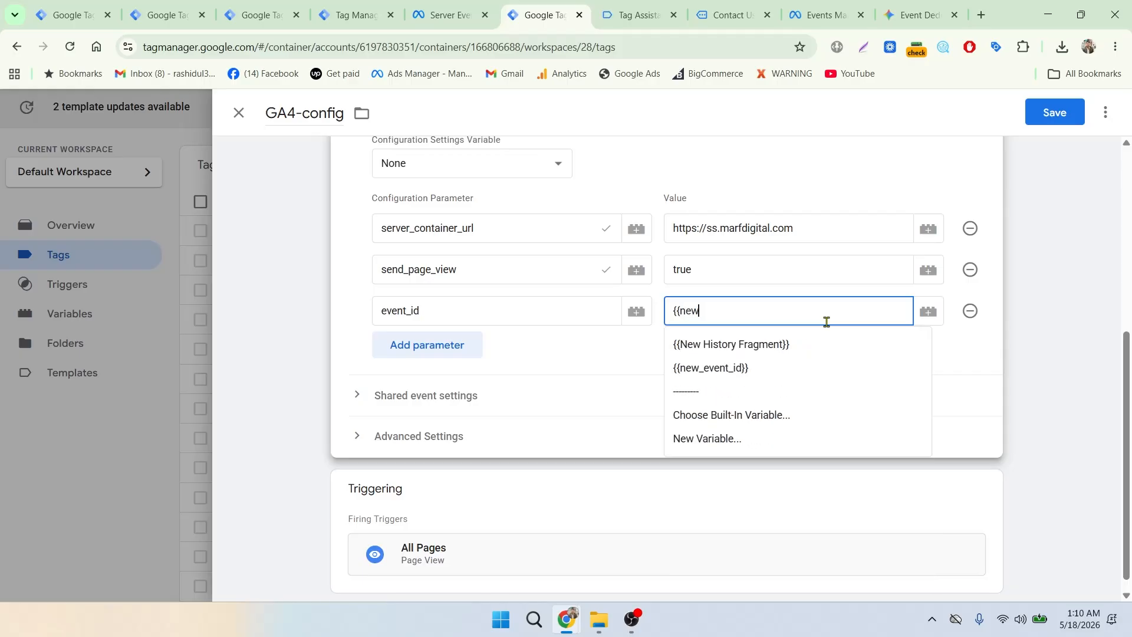
click(740, 366)
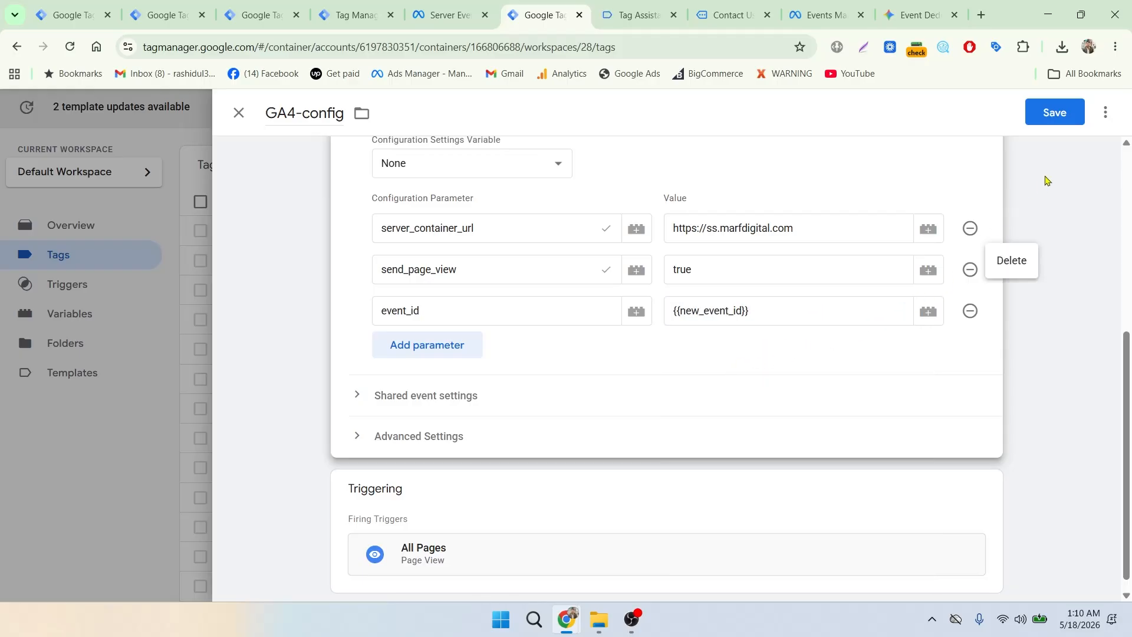
click(1056, 112)
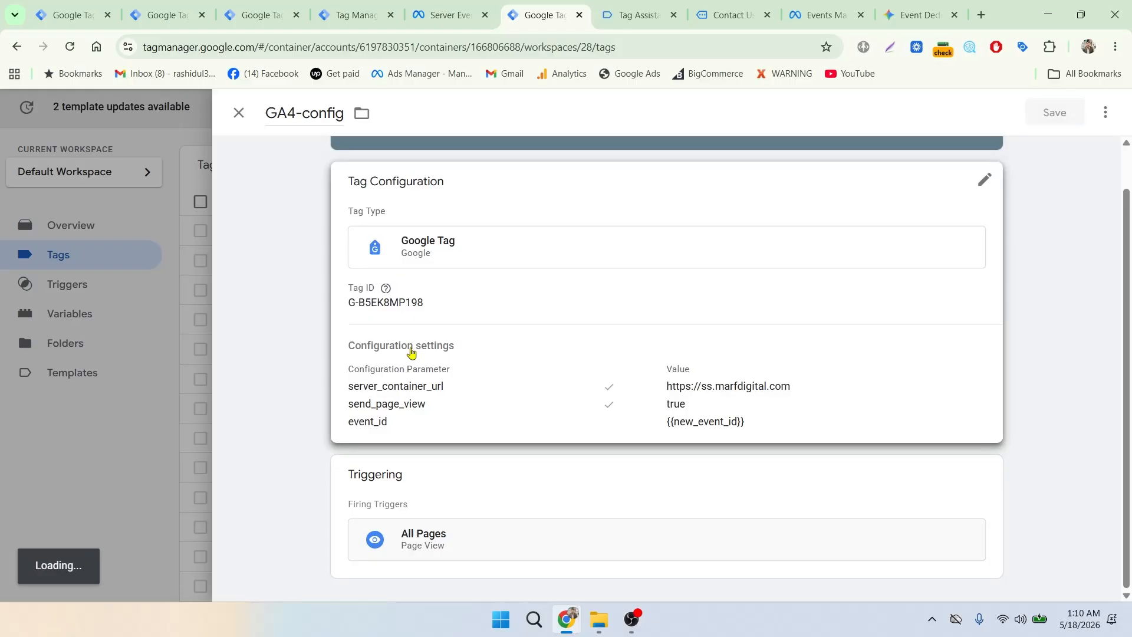
In the Meta_pixel _ config tag, set the Event ID under Server Side Tracking to {{new_event_id}} and save the tag.
scroll(412, 383, down, 3)
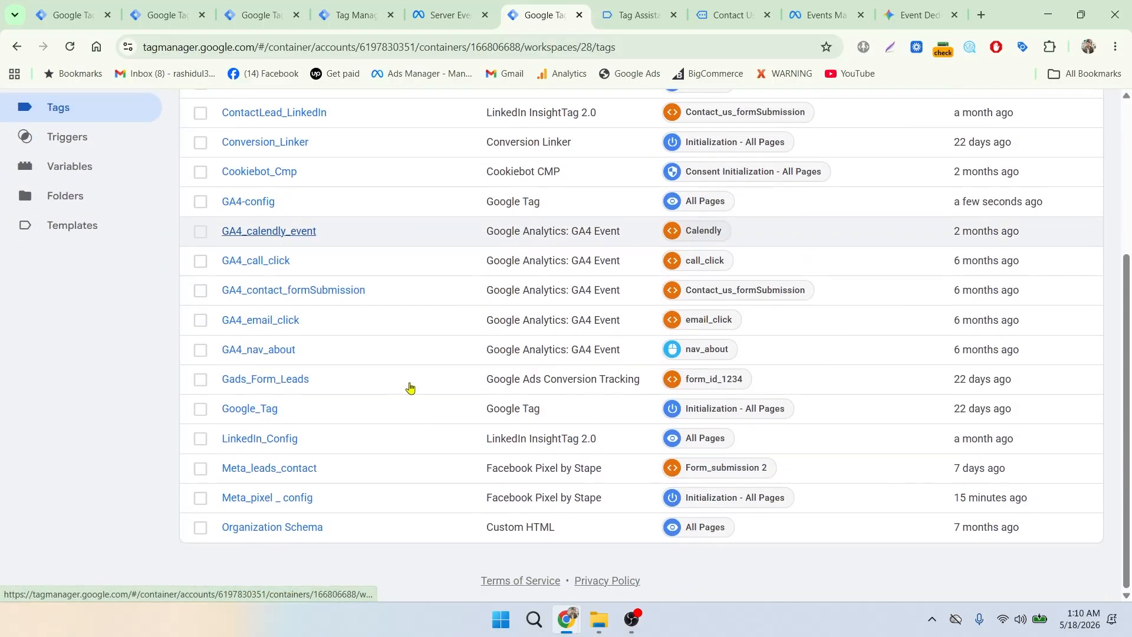
click(284, 501)
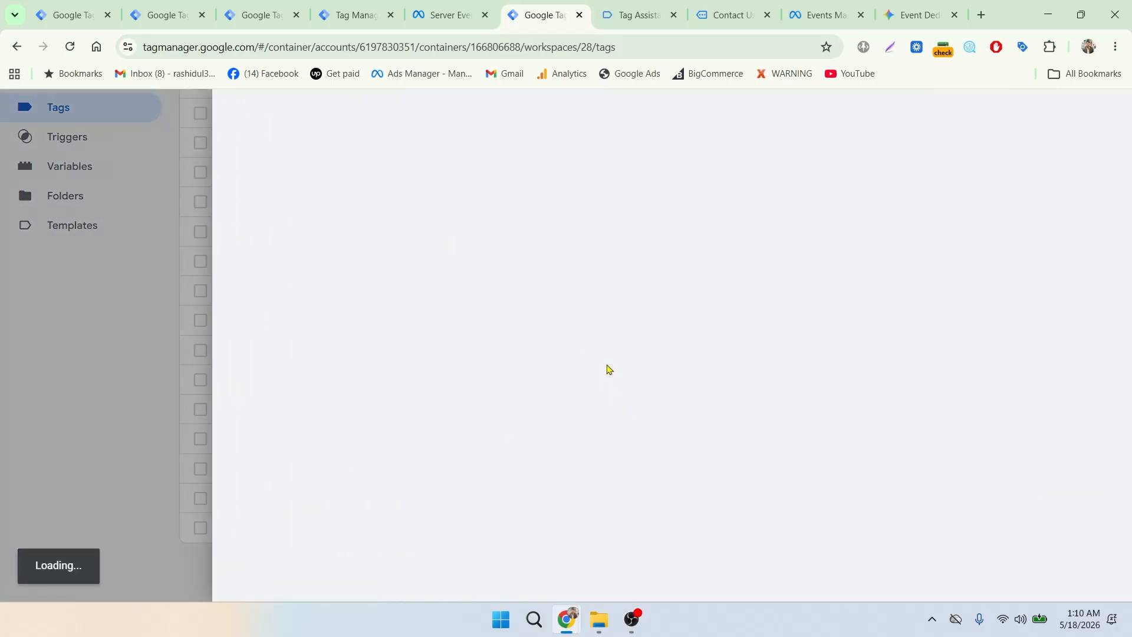
scroll(718, 377, down, 7)
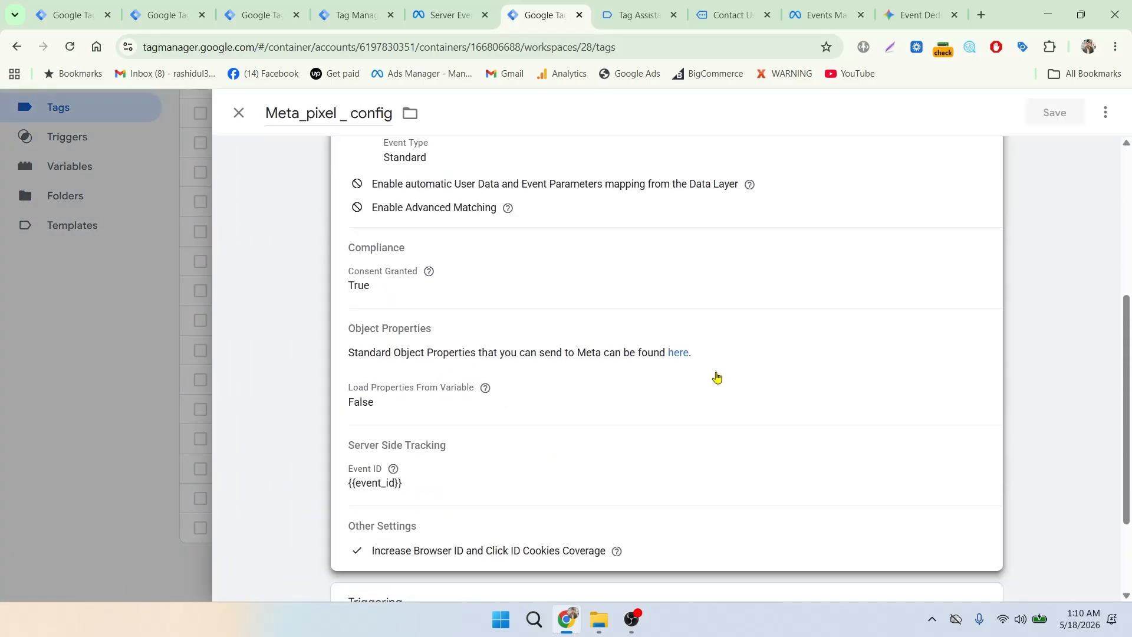
click(664, 338)
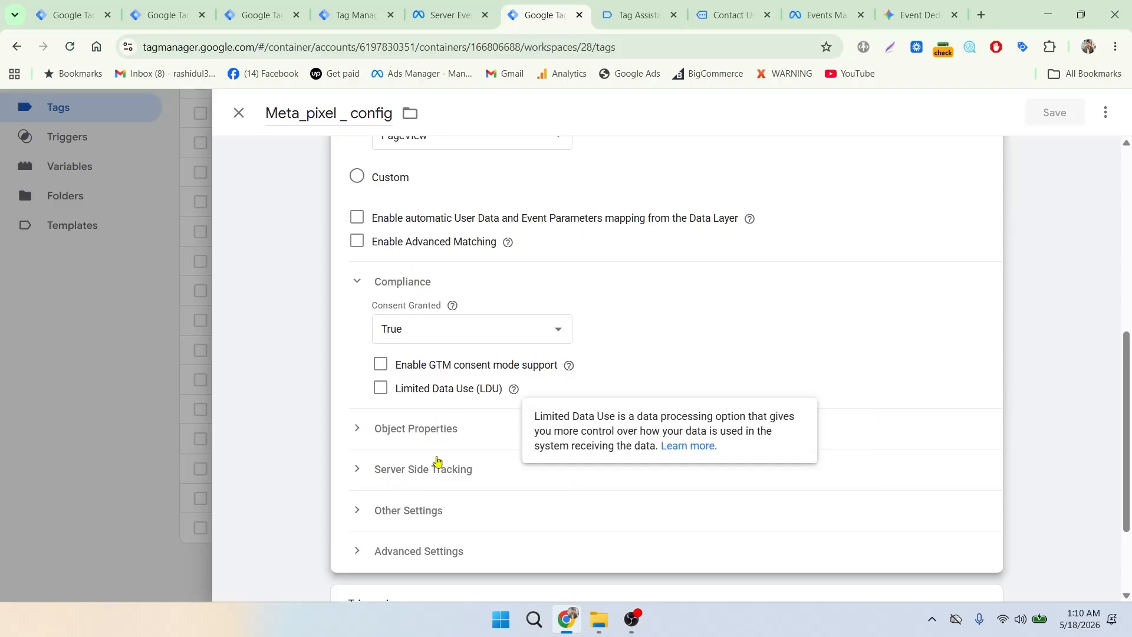
click(369, 472)
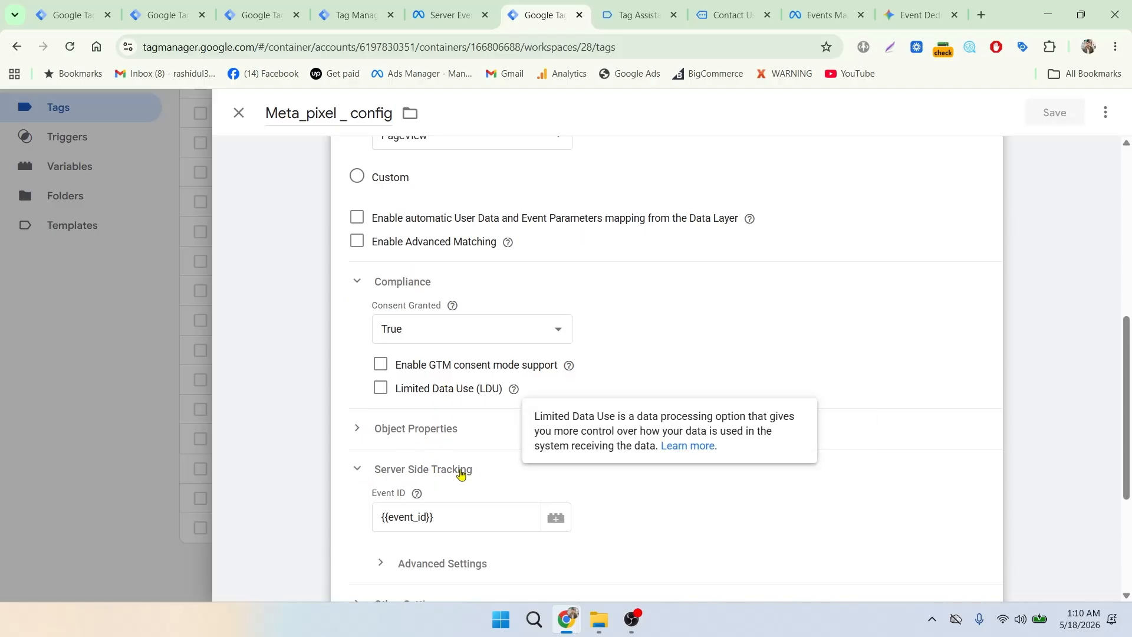
scroll(467, 458, down, 3)
drag(454, 370, 377, 380)
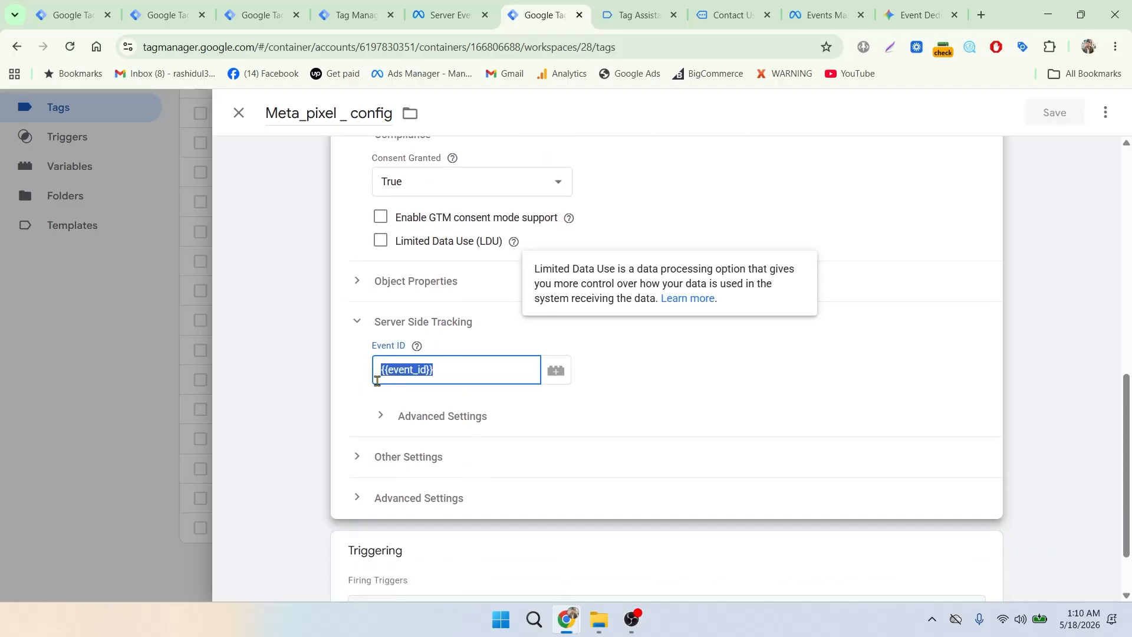
key(BackSpace)
text({{)
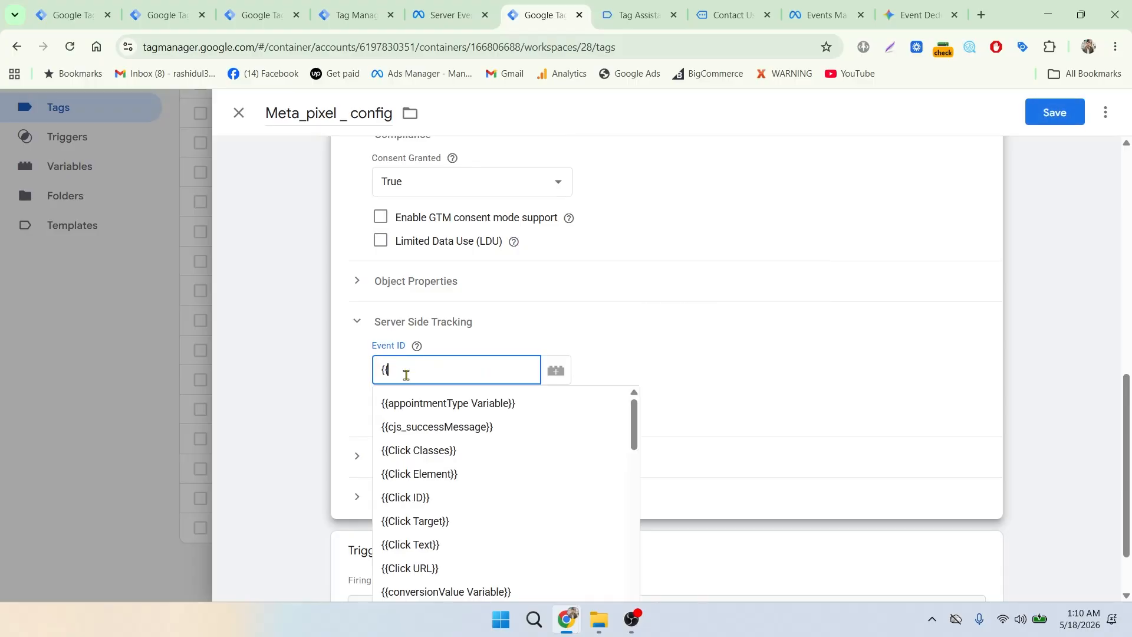
text(ne)
click(471, 427)
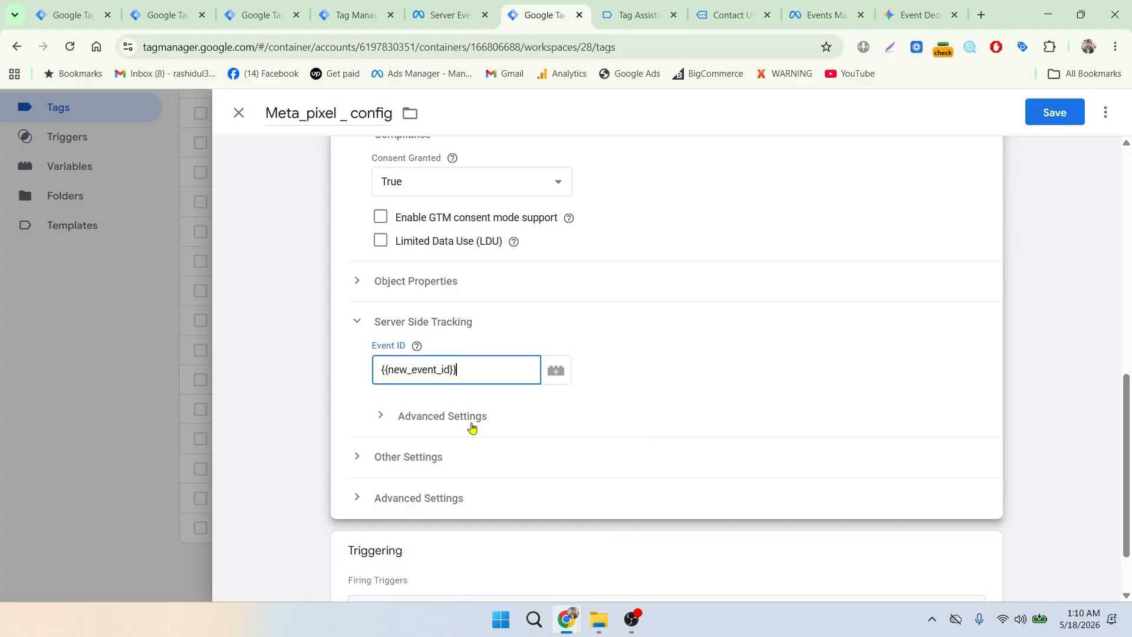
click(768, 333)
click(1054, 112)
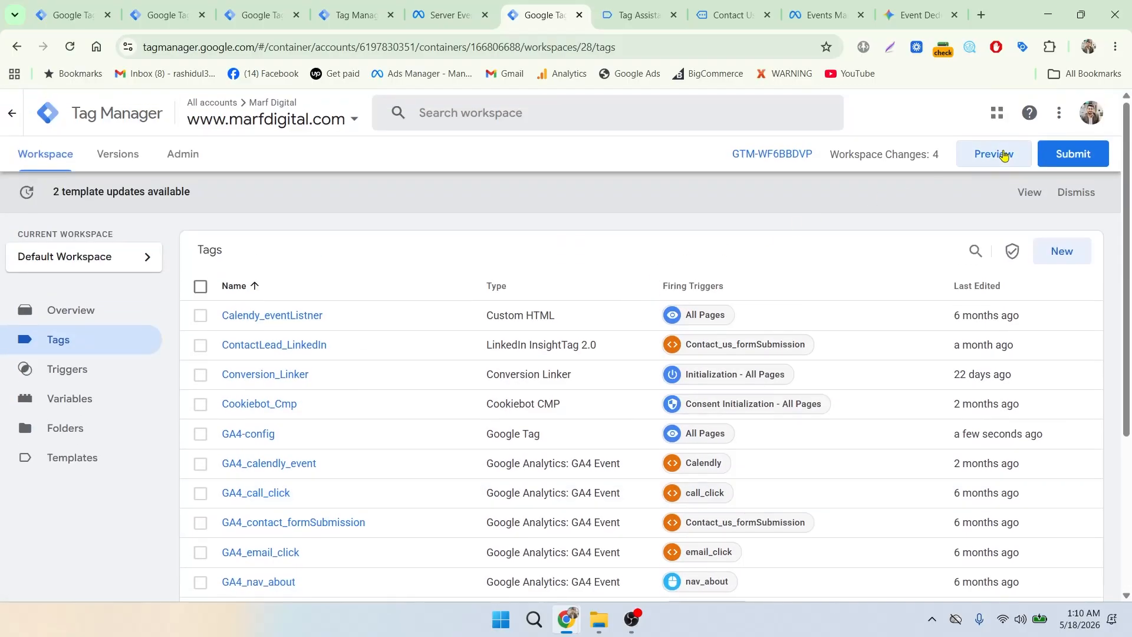
Start a preview of the web container and continue into the connected Tag Assistant session for marfdigital.com.
click(1003, 154)
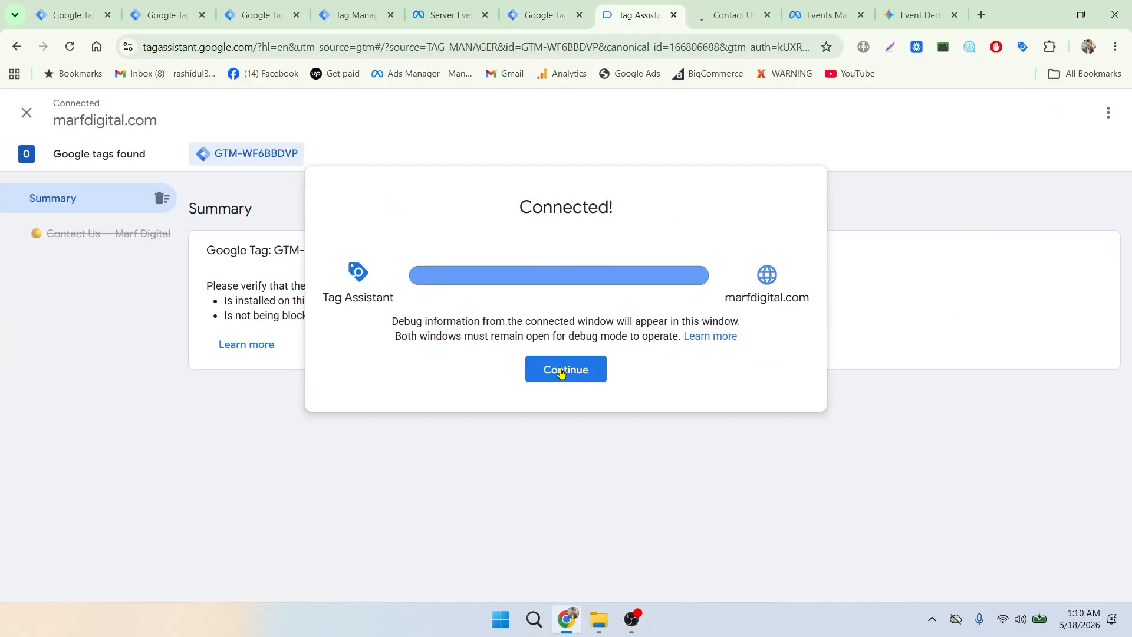
click(560, 370)
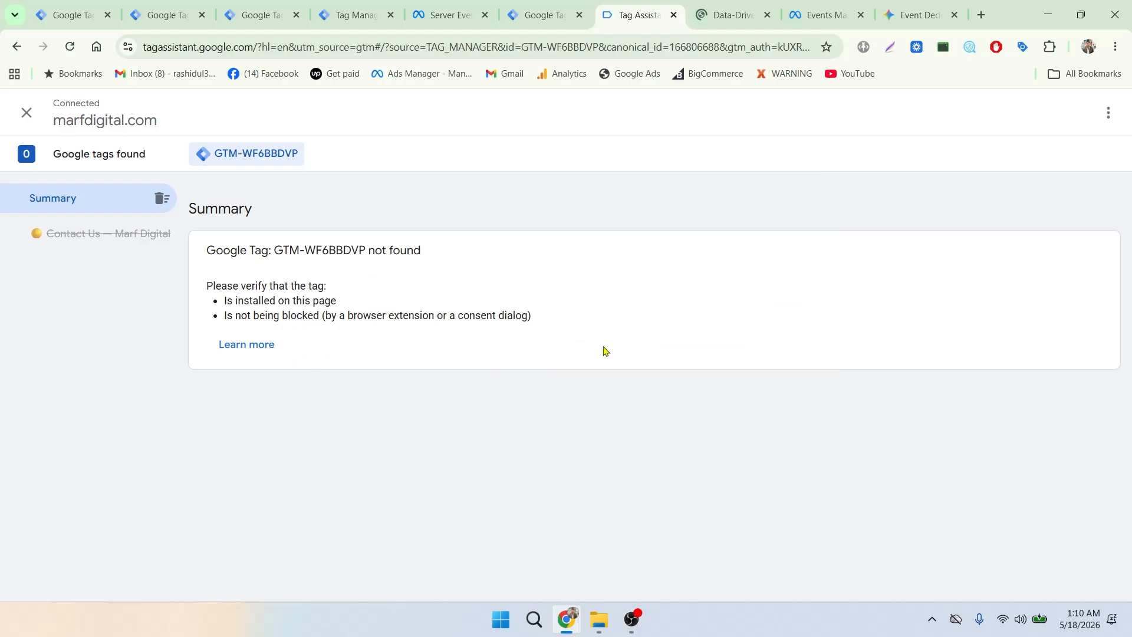
Load the marfdigital.com debug page, switch to Meta Events Manager, and inspect the event ID of the newest browser PageView event.
click(728, 17)
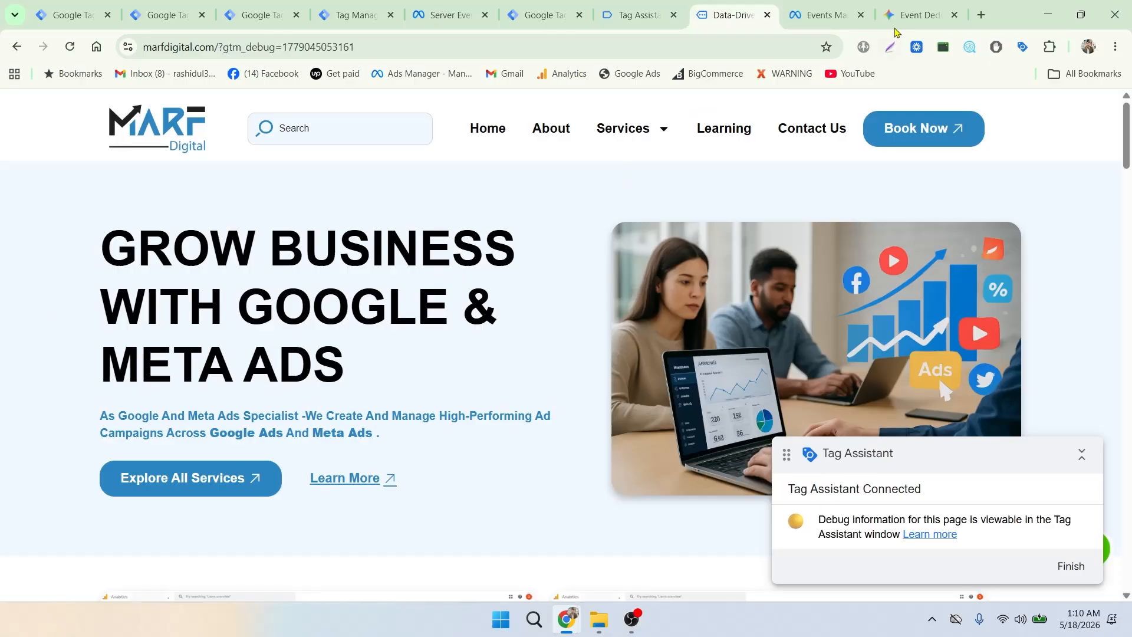
click(900, 11)
click(823, 9)
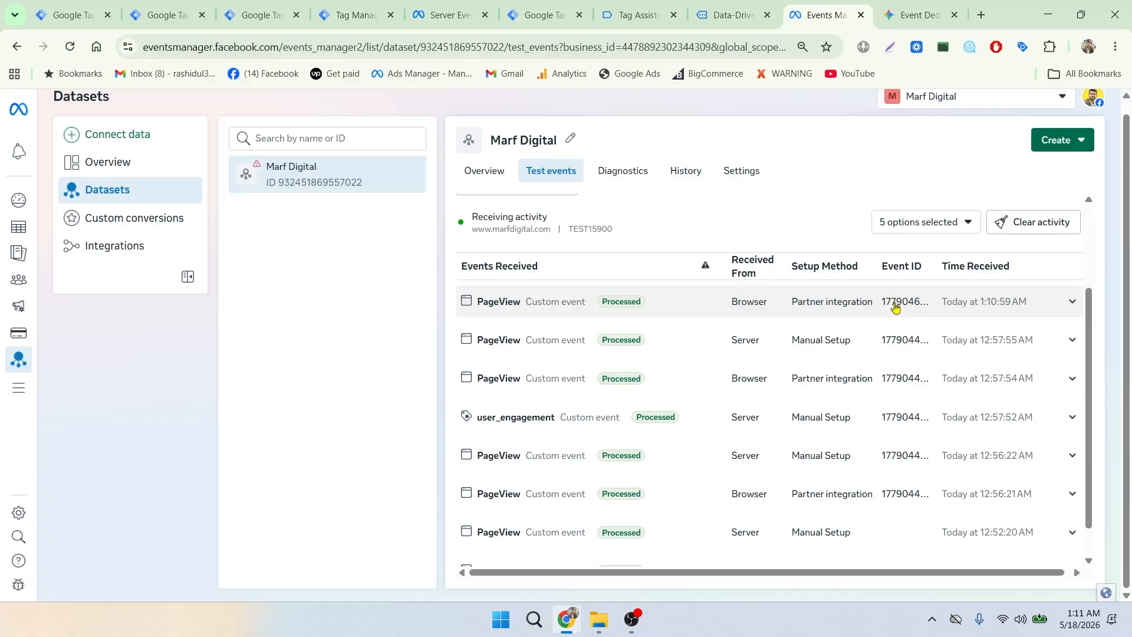
click(894, 307)
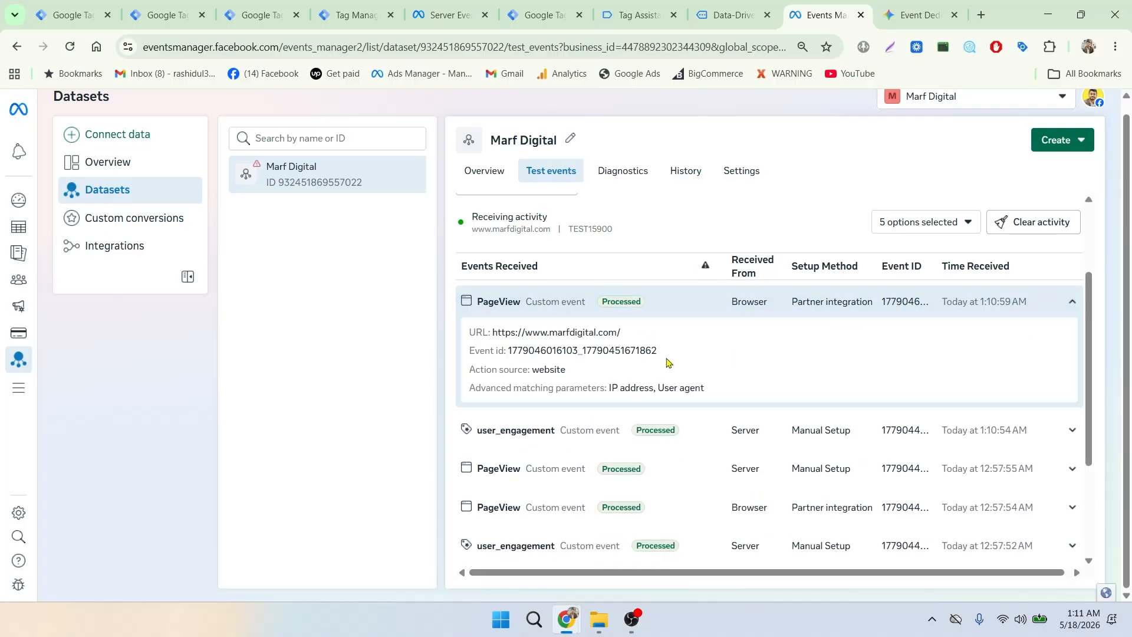
drag(637, 351, 662, 351)
click(906, 309)
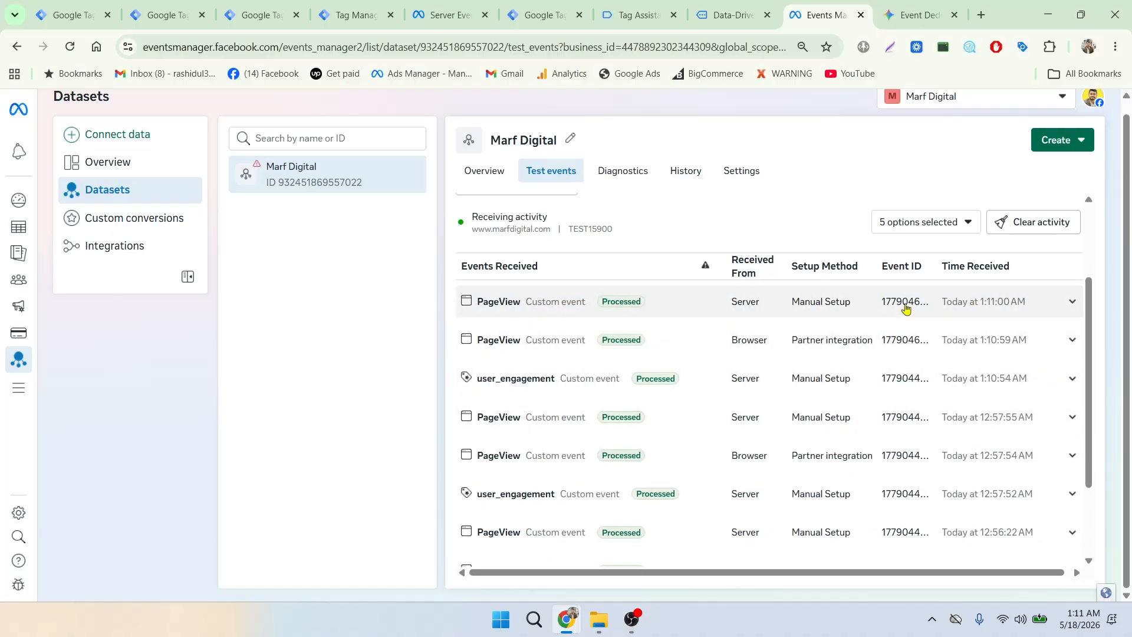
Expand the newest server and browser PageView events to compare their details, and collapse both.
click(906, 308)
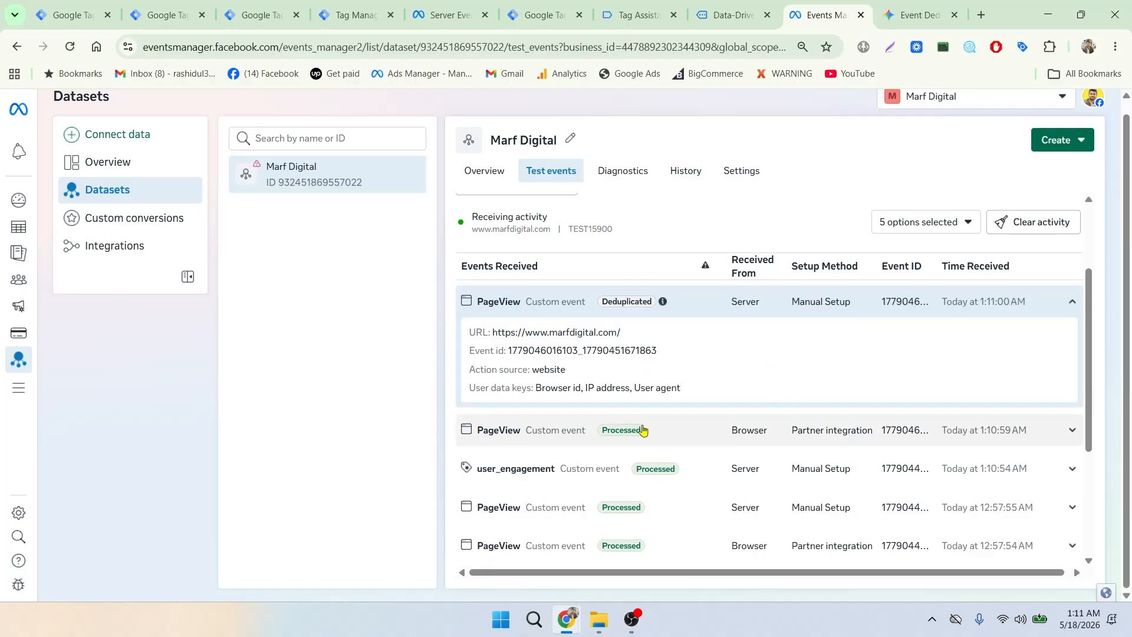
click(564, 431)
scroll(847, 449, down, 2)
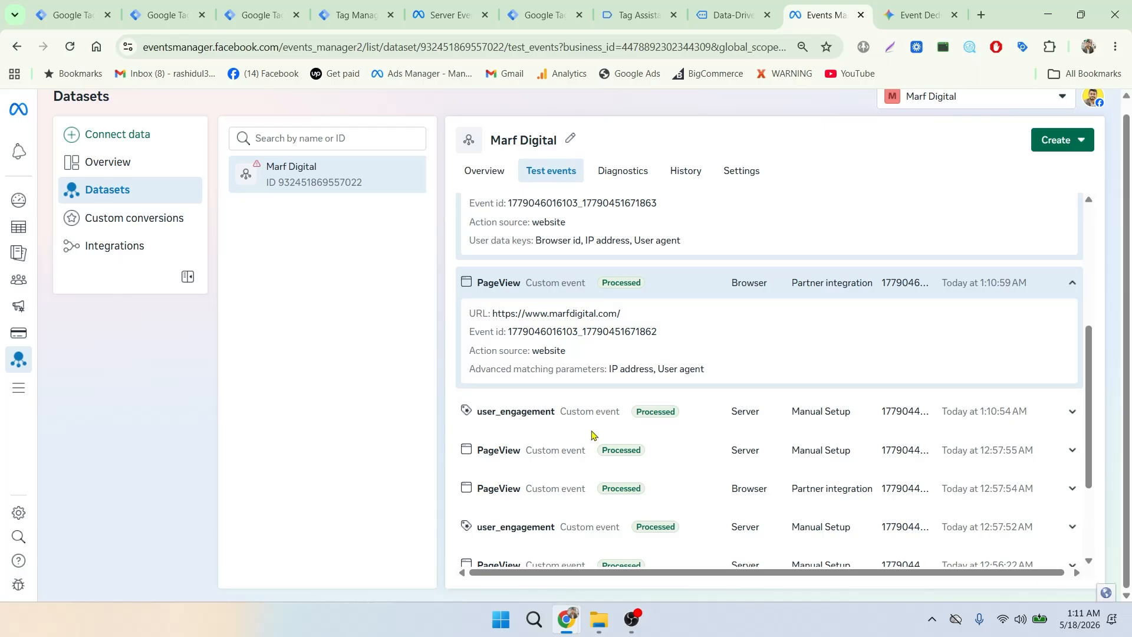
scroll(656, 443, up, 2)
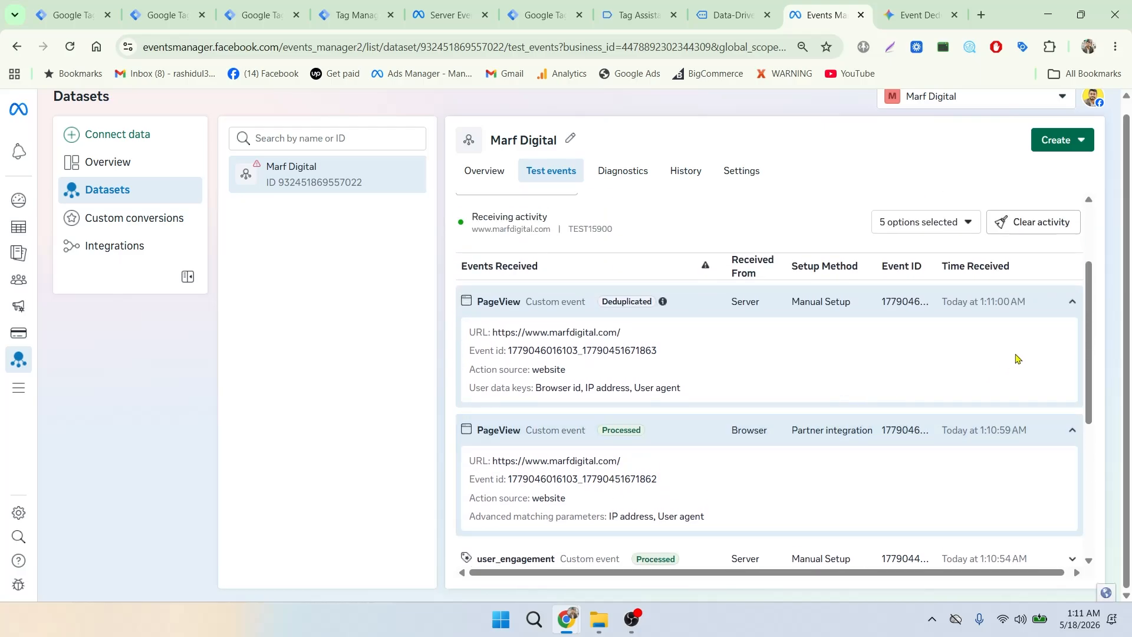
click(1071, 301)
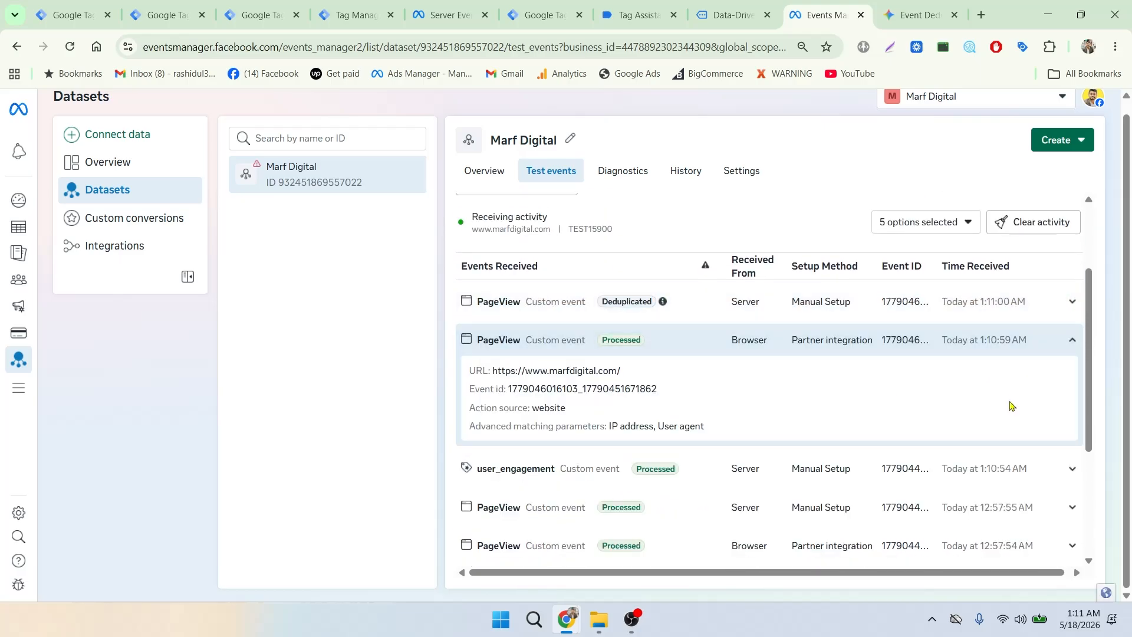
click(1072, 340)
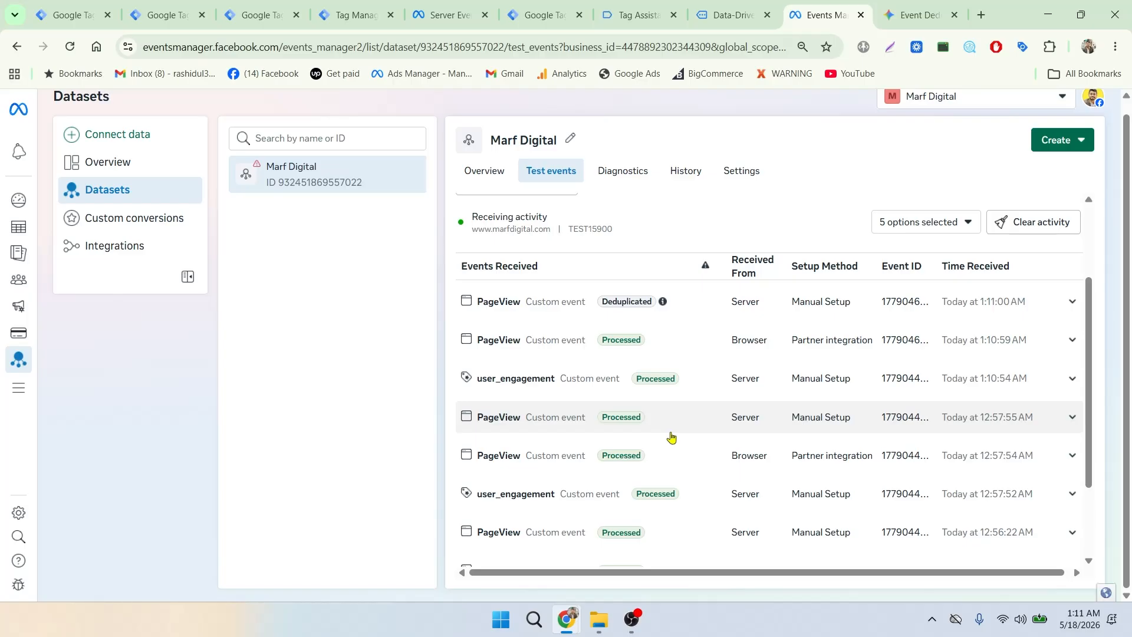
Compare the last four digits of the event IDs in the latest server and browser PageView events, and collapse both.
click(911, 313)
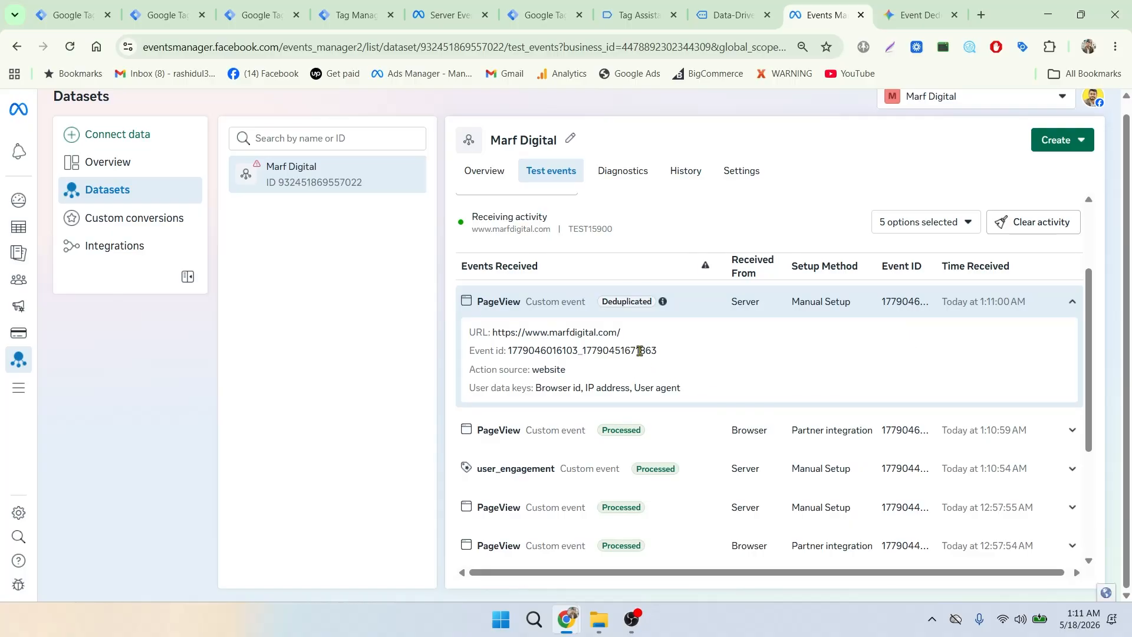
drag(635, 352, 656, 352)
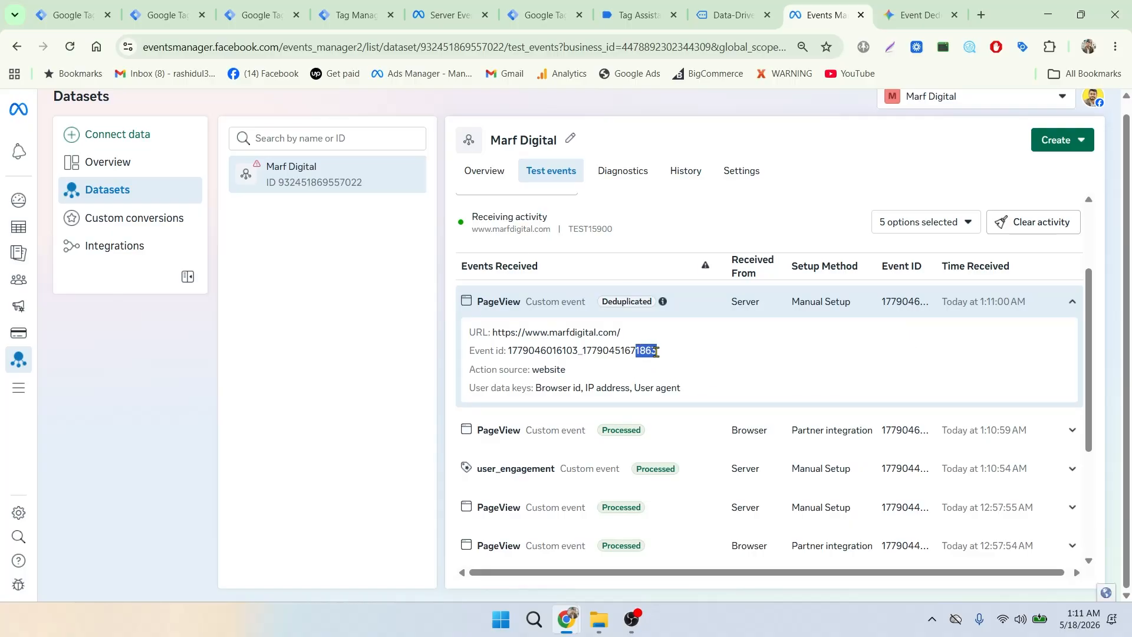
click(804, 435)
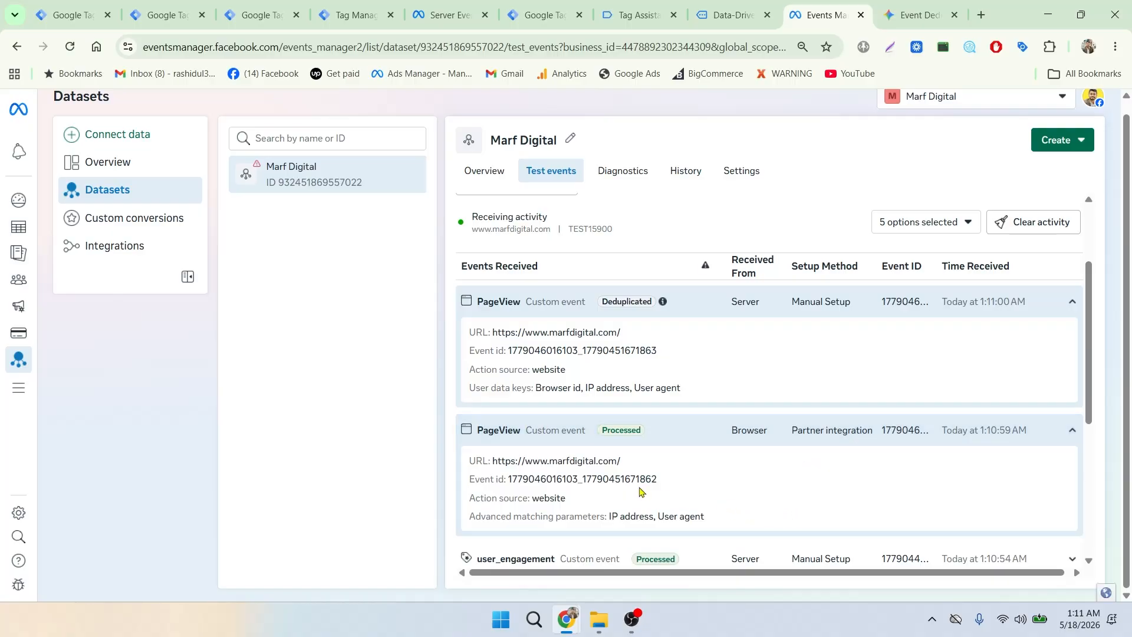
drag(636, 479, 661, 479)
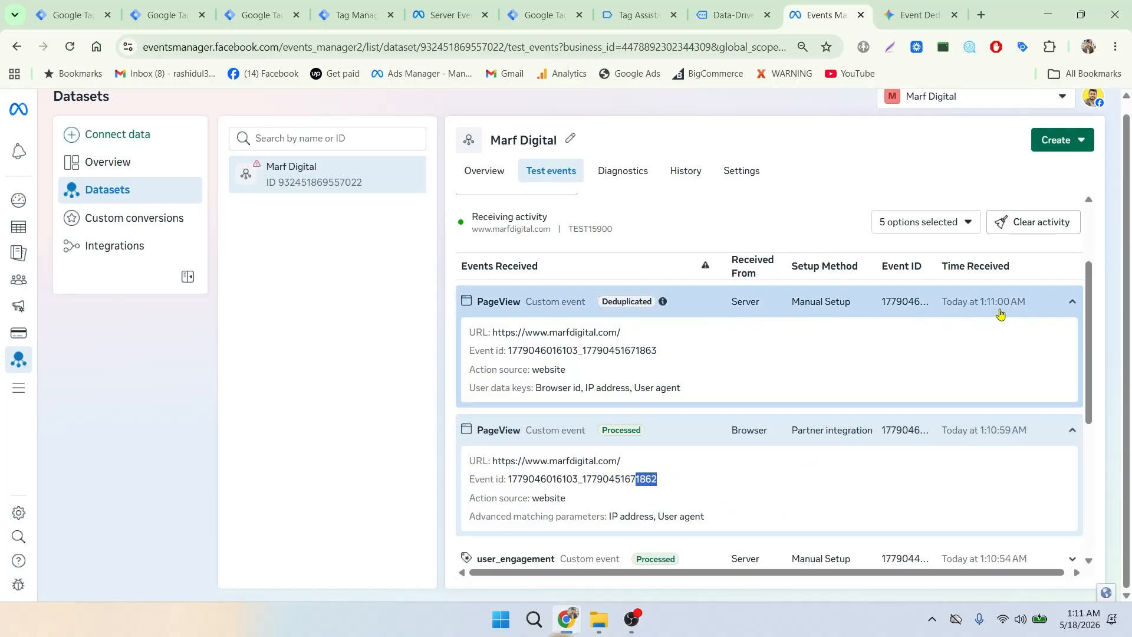
click(1071, 301)
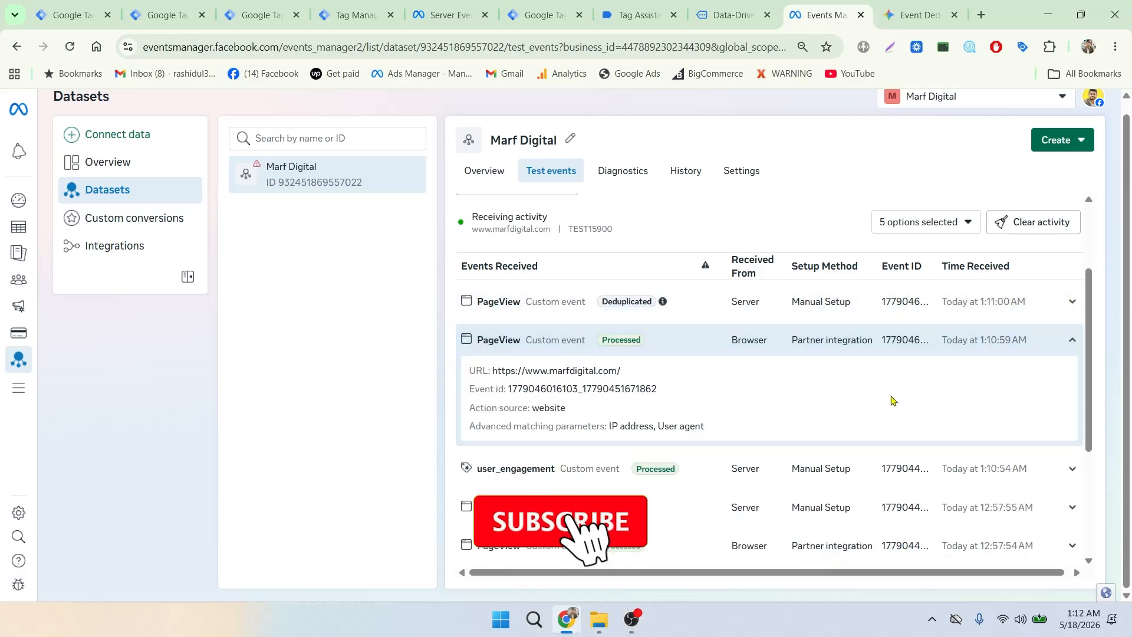
click(1072, 339)
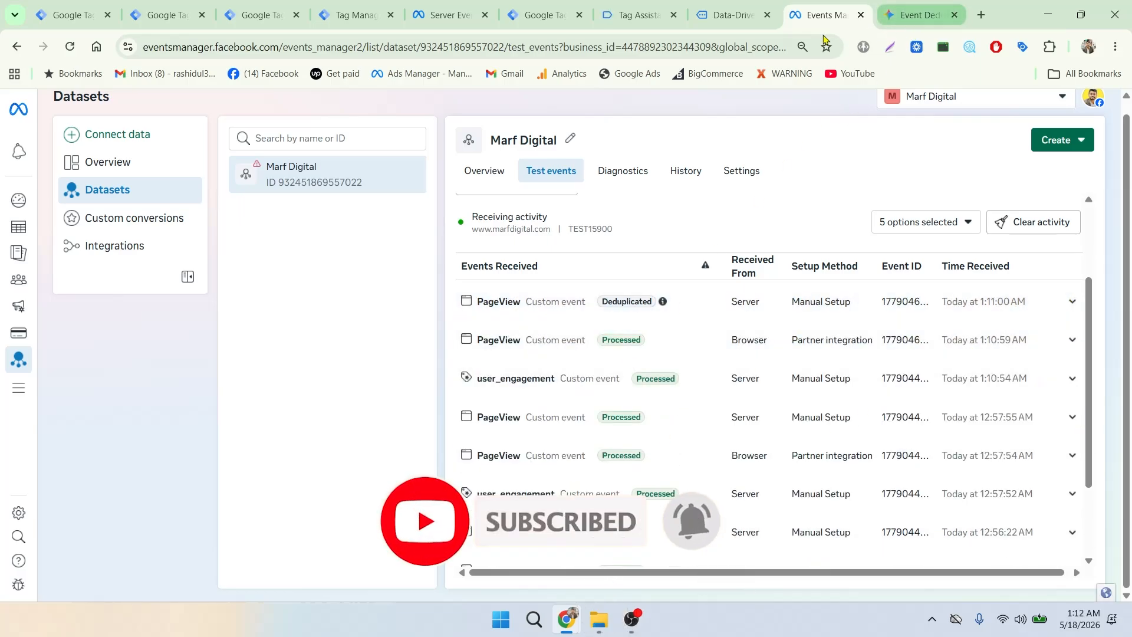
Visit the Learning page on marfdigital.com and check the incoming PageView events in the Events Manager test view.
click(707, 17)
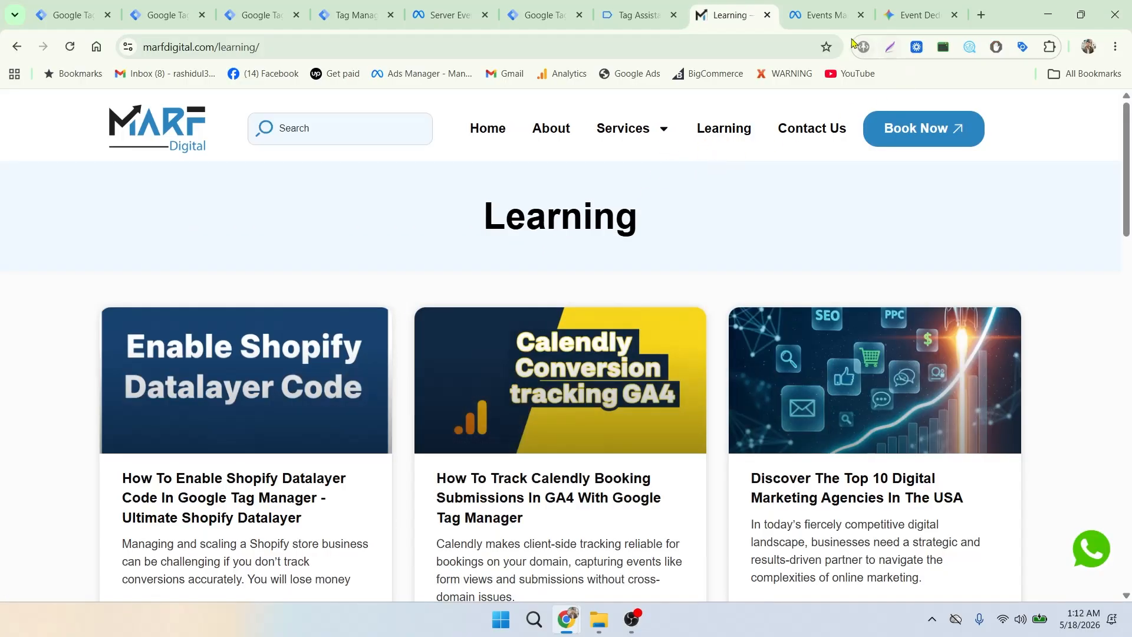
click(825, 14)
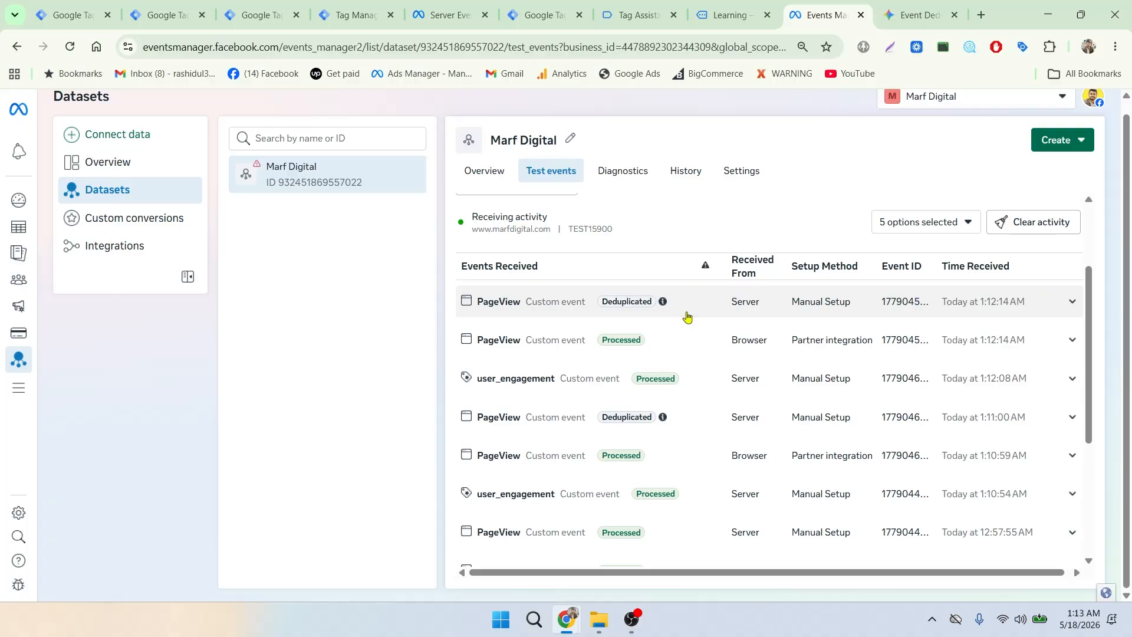
click(632, 619)
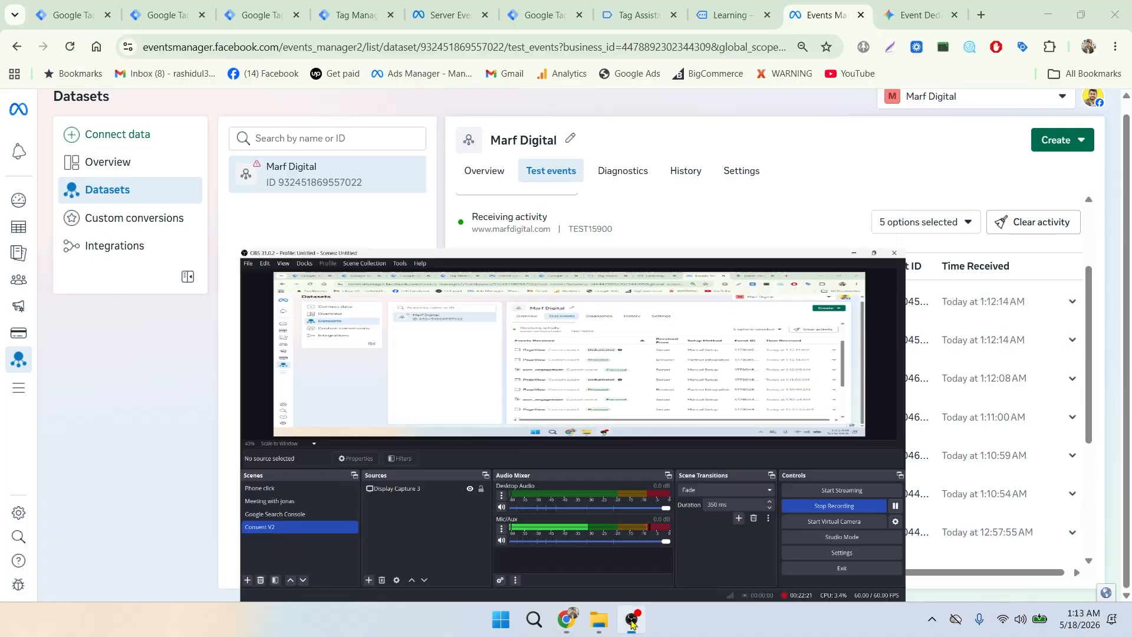